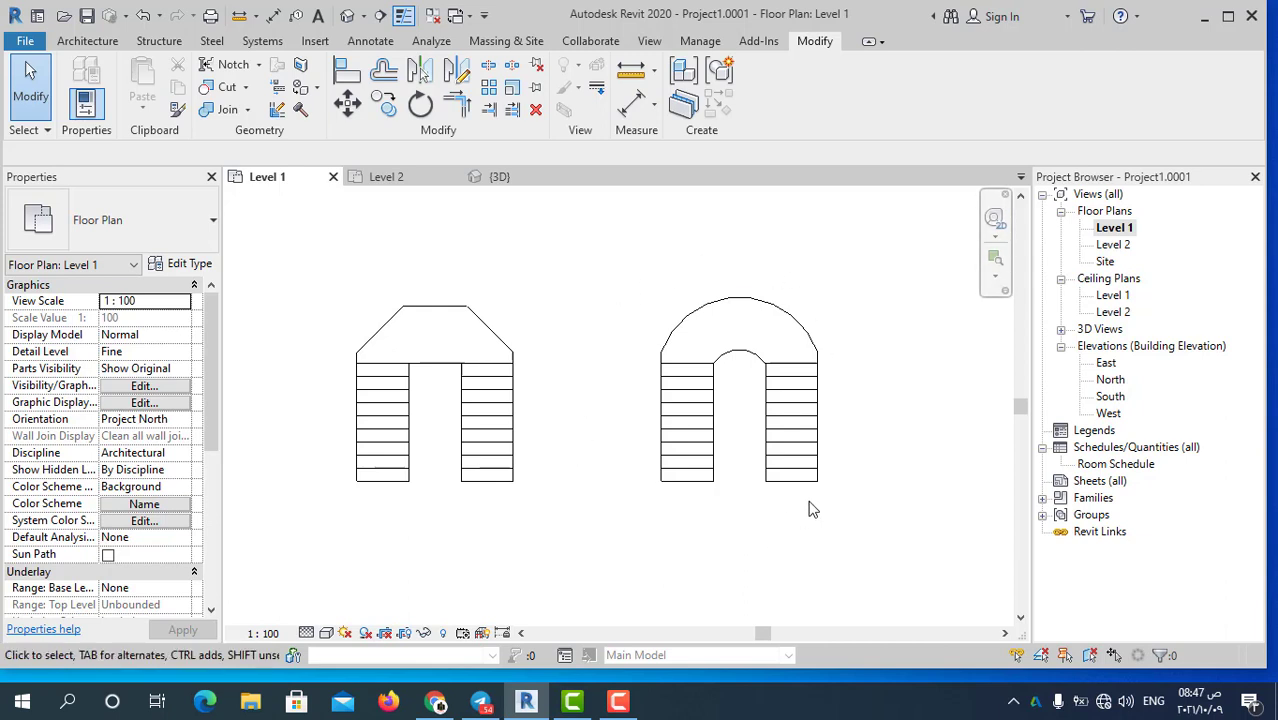
Pan and zoom the plan to recentre both stair outlines
middle_drag(739, 475, 752, 477)
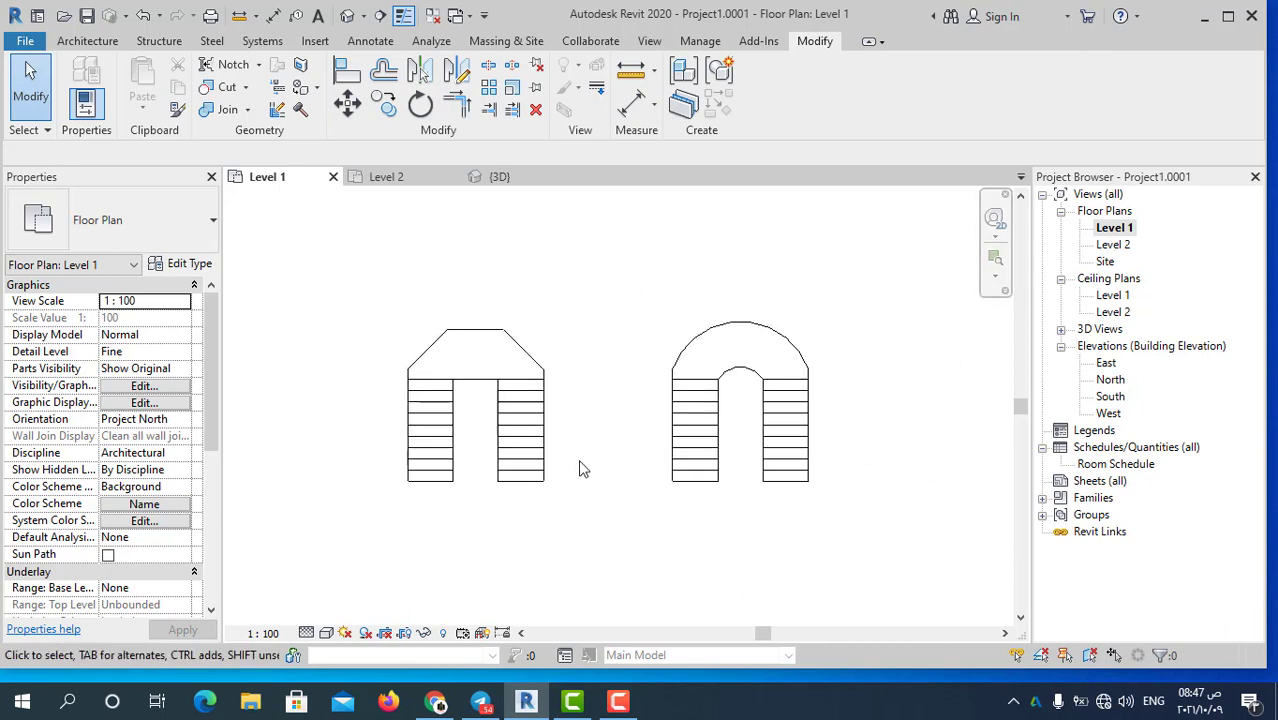
middle_drag(577, 459, 590, 461)
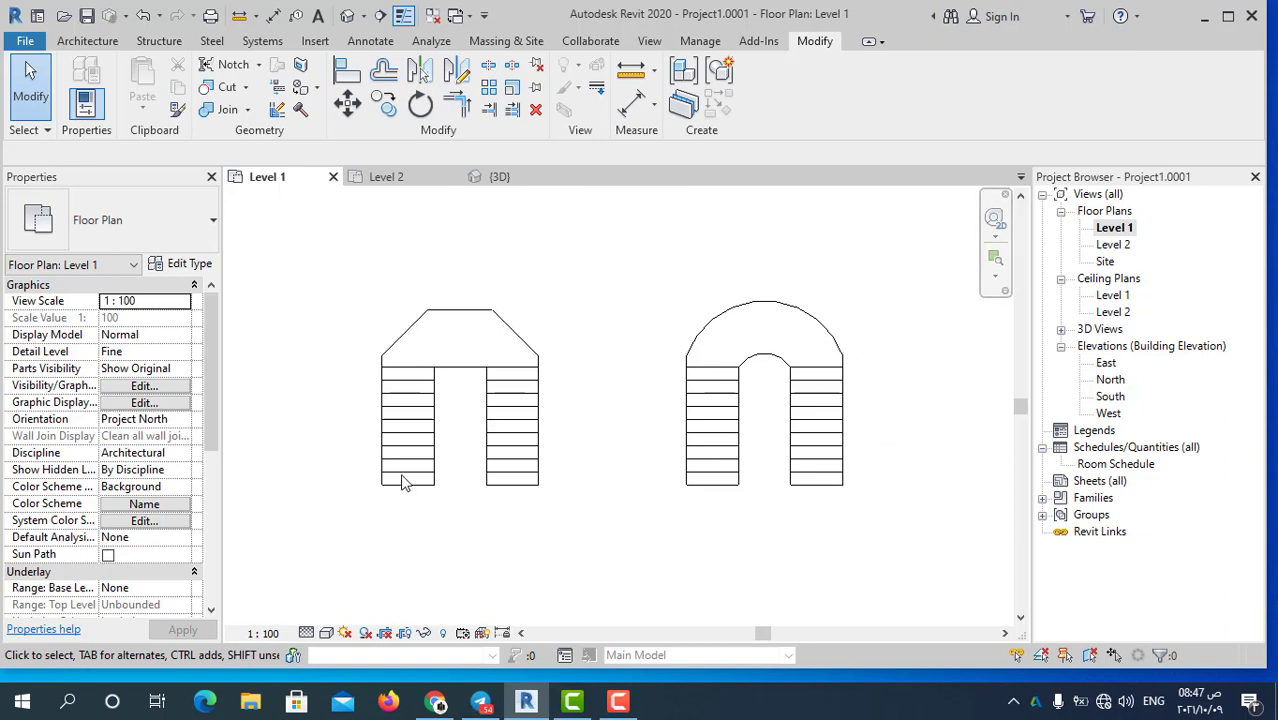
scroll(402, 476, up, 2)
scroll(402, 416, down, 1)
scroll(597, 527, down, 1)
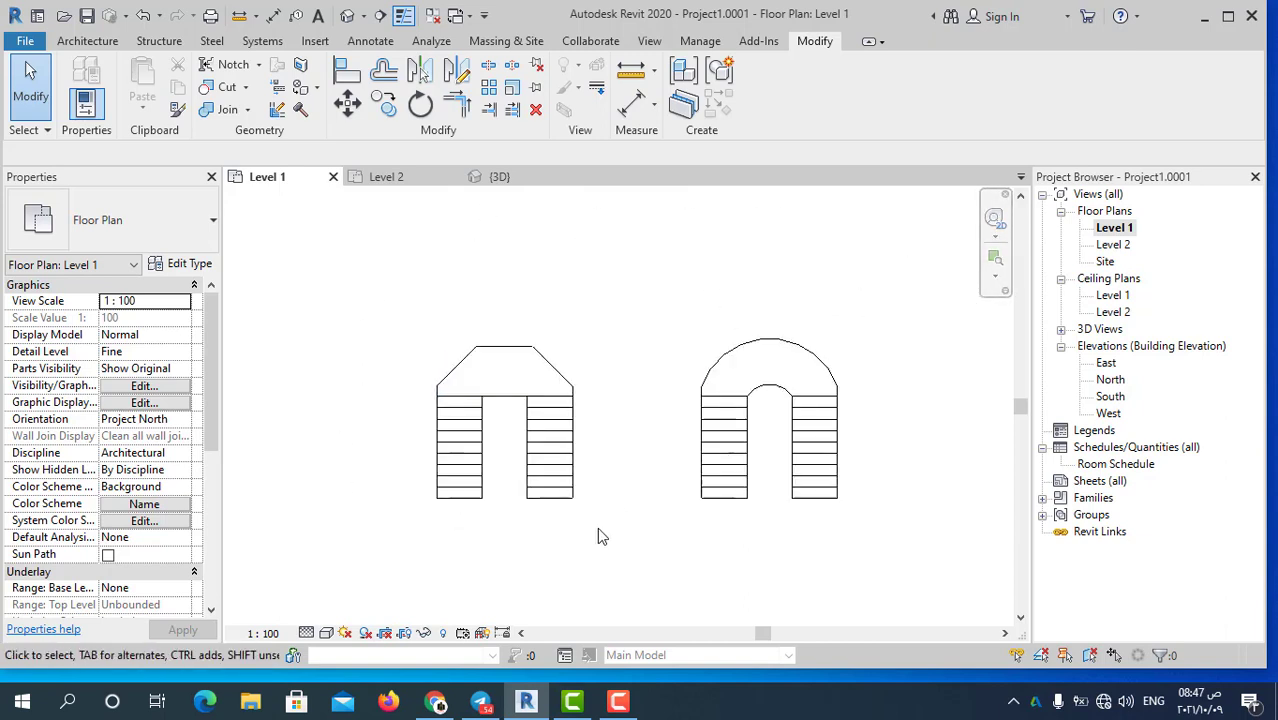
scroll(499, 437, up, 1)
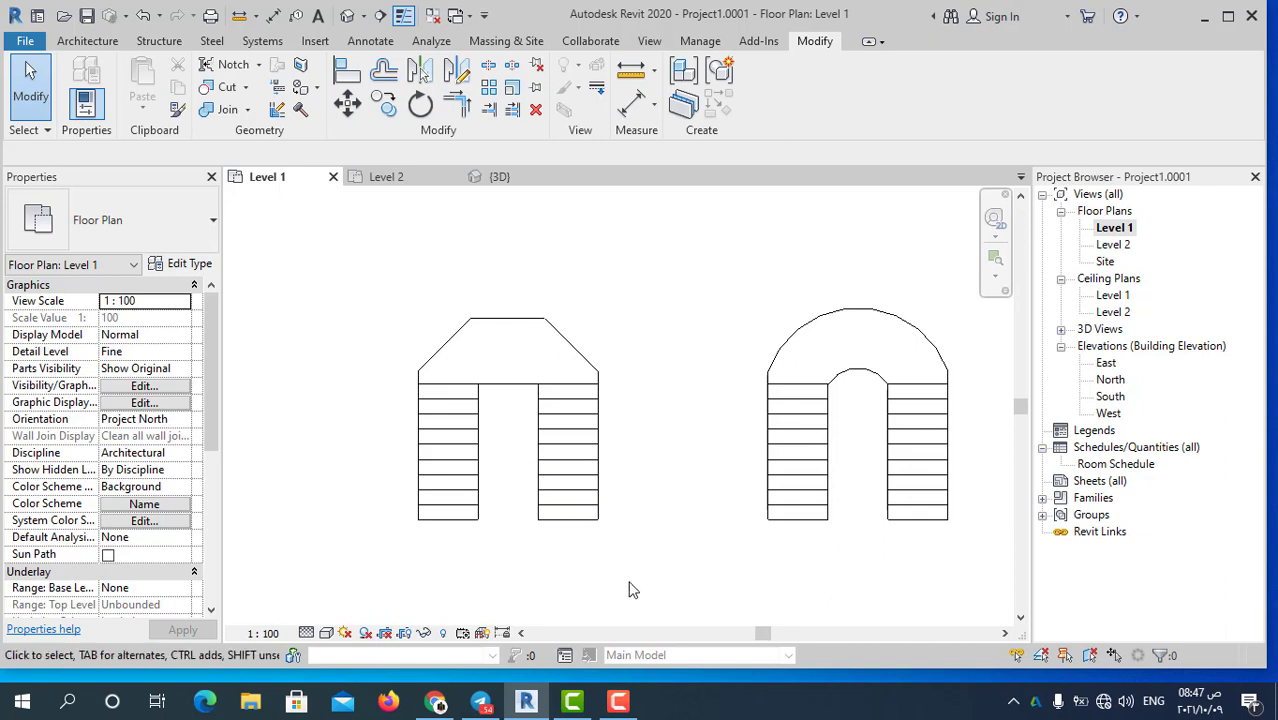
scroll(650, 570, up, 1)
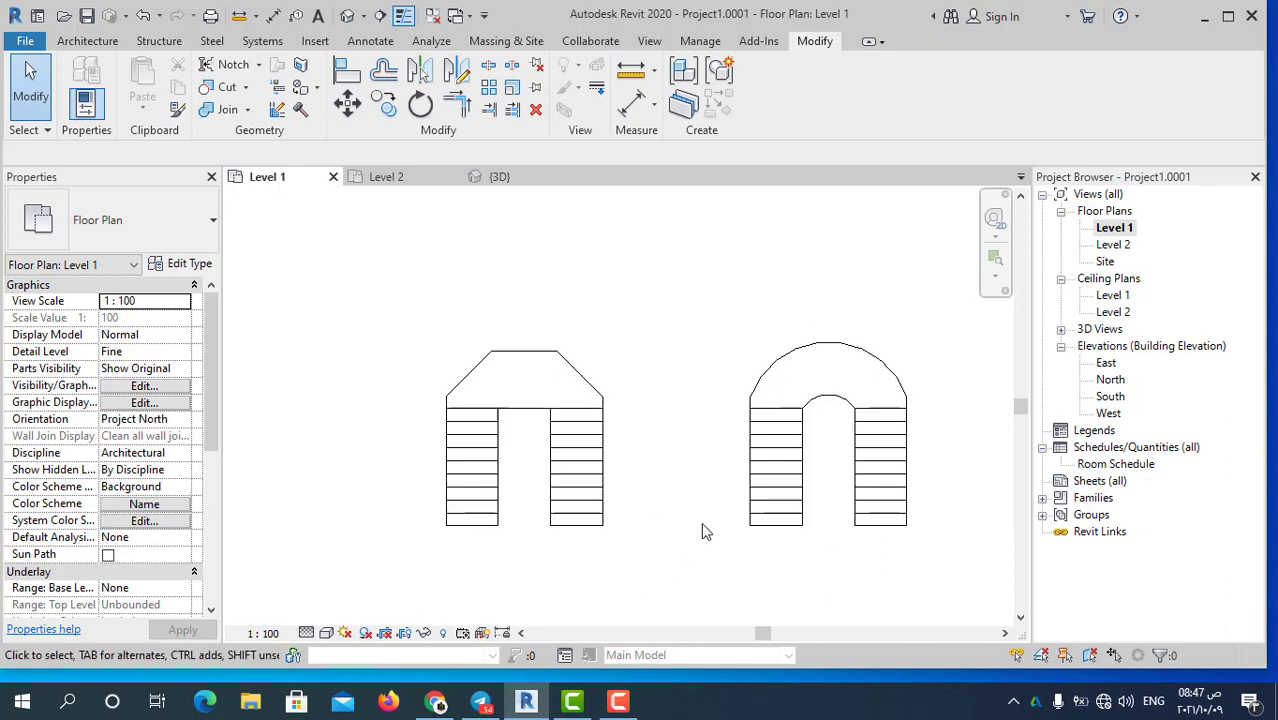
scroll(701, 522, down, 1)
scroll(615, 518, down, 1)
scroll(613, 511, up, 1)
scroll(701, 466, down, 1)
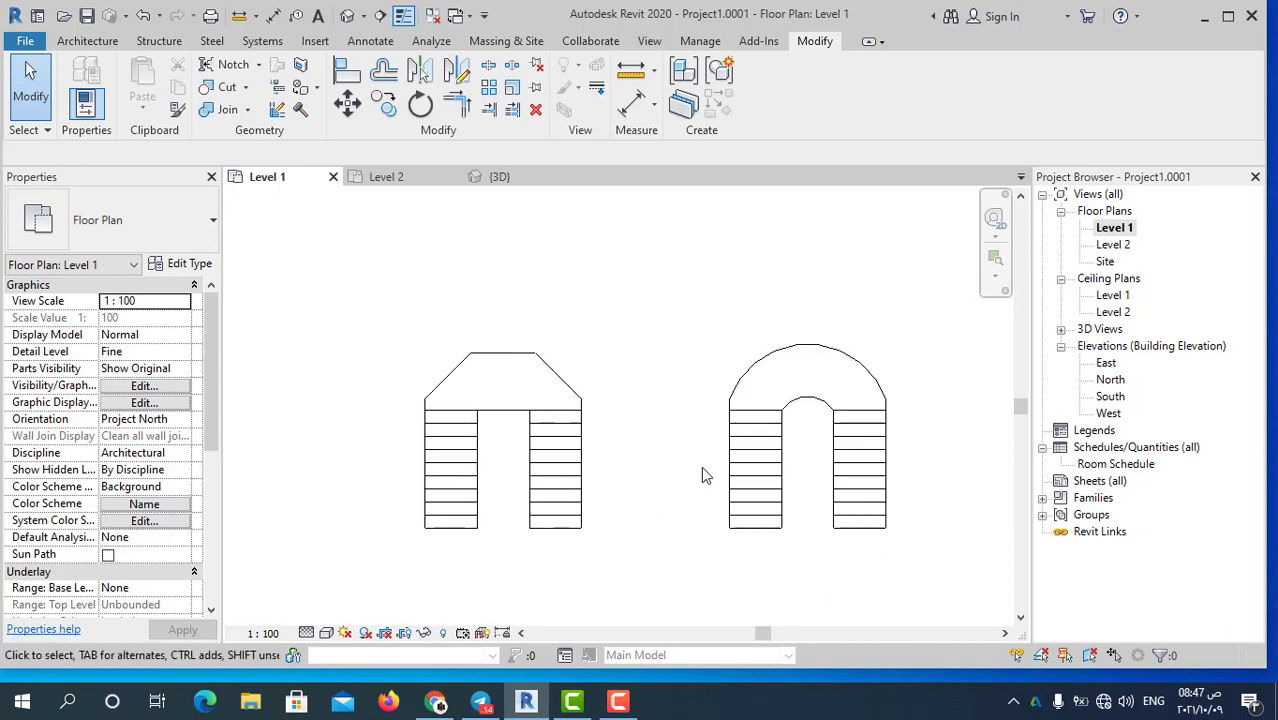
scroll(536, 240, down, 1)
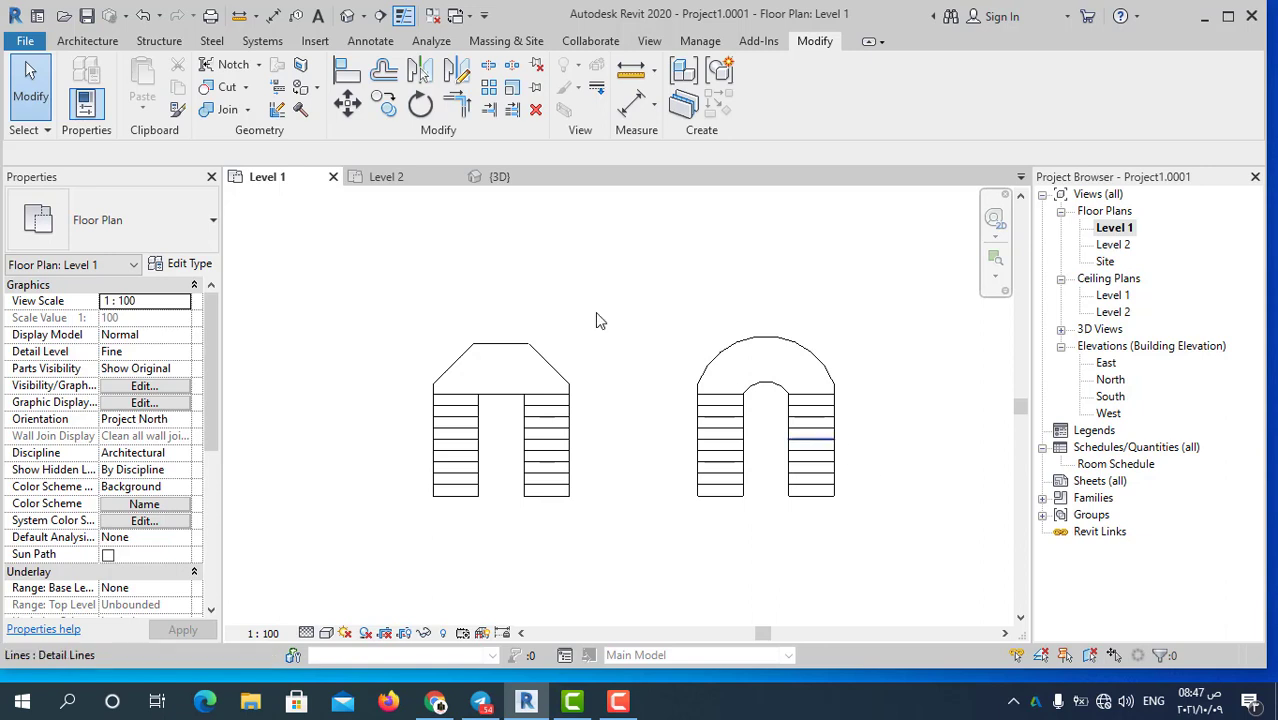
Start a new Monolithic Stair and review its type properties without changes
click(96, 44)
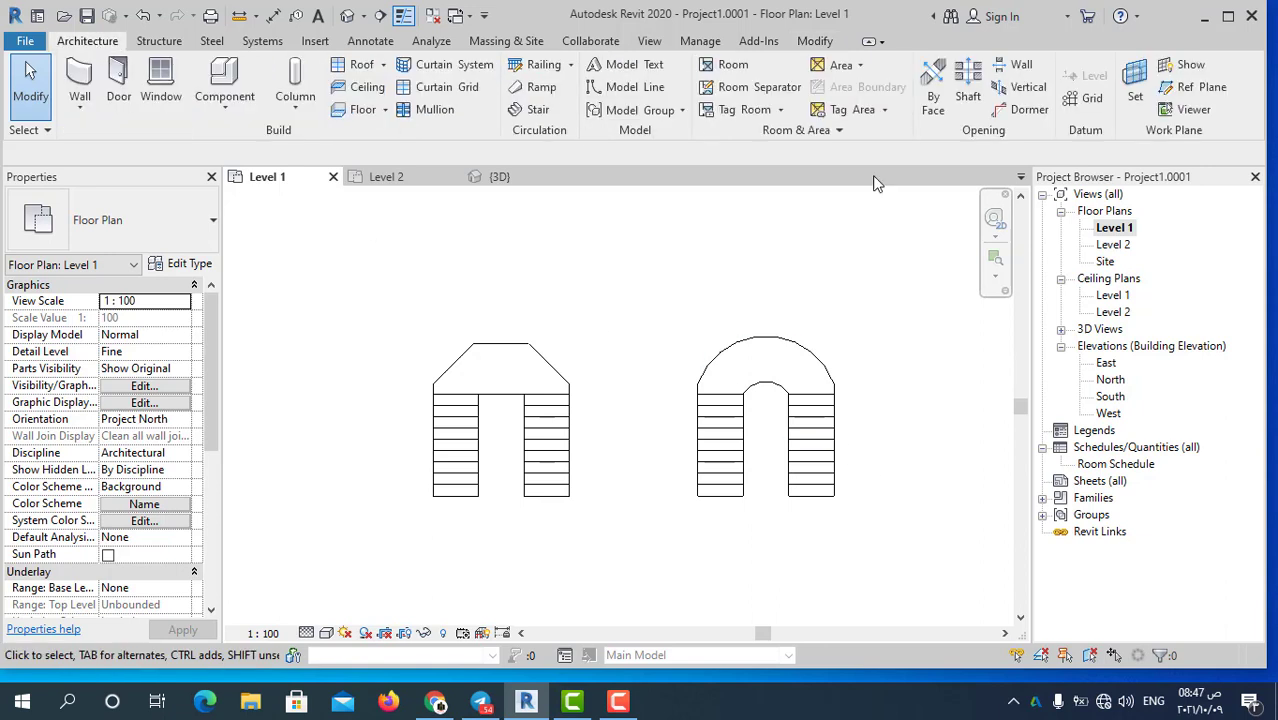
click(546, 113)
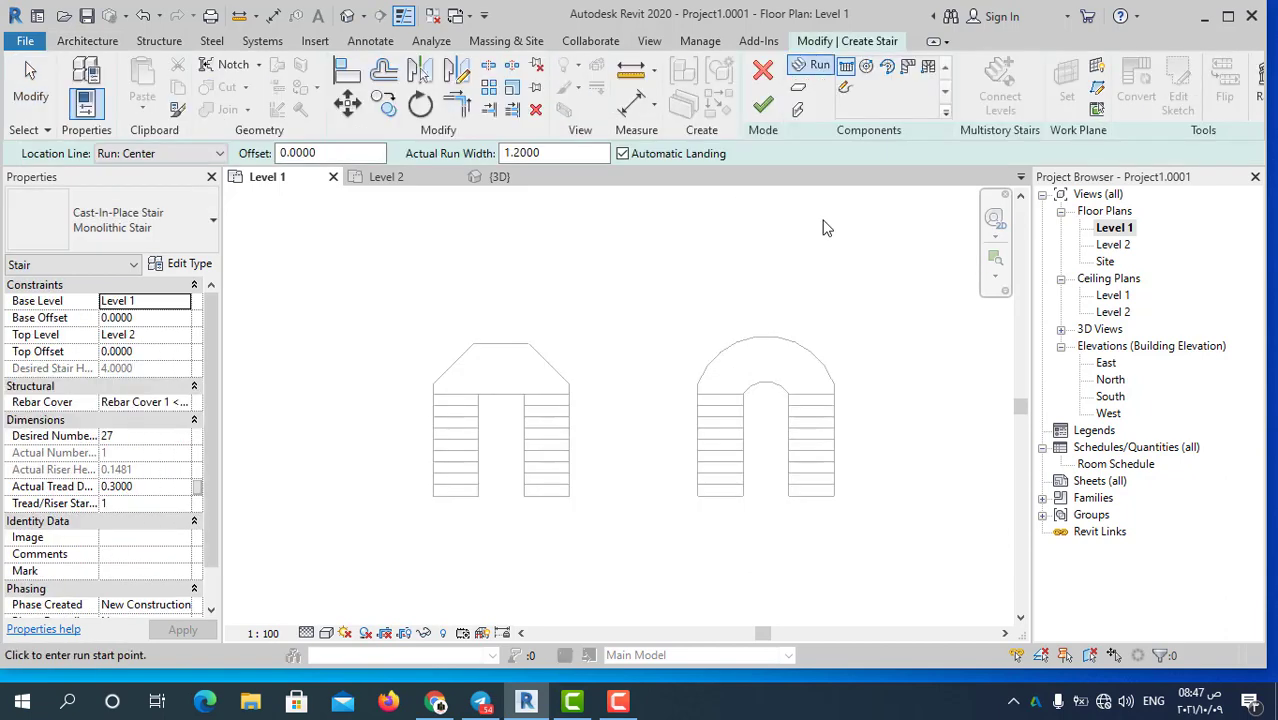
click(212, 230)
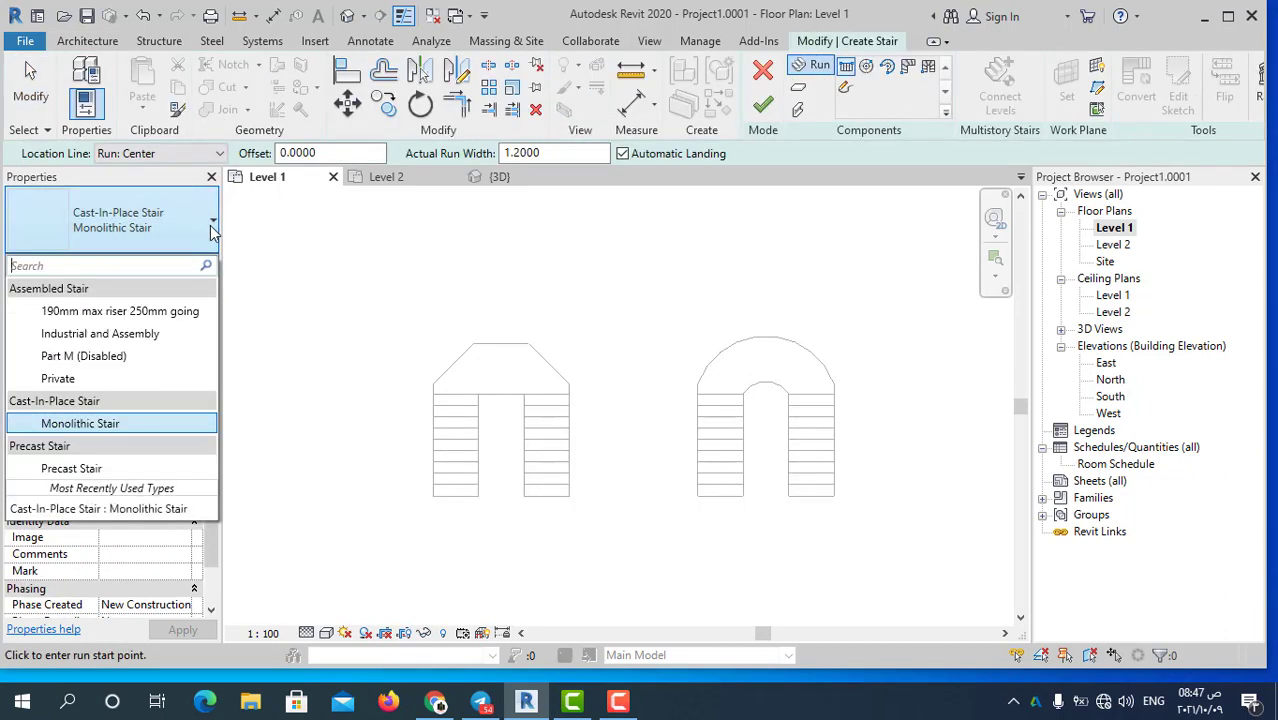
click(126, 424)
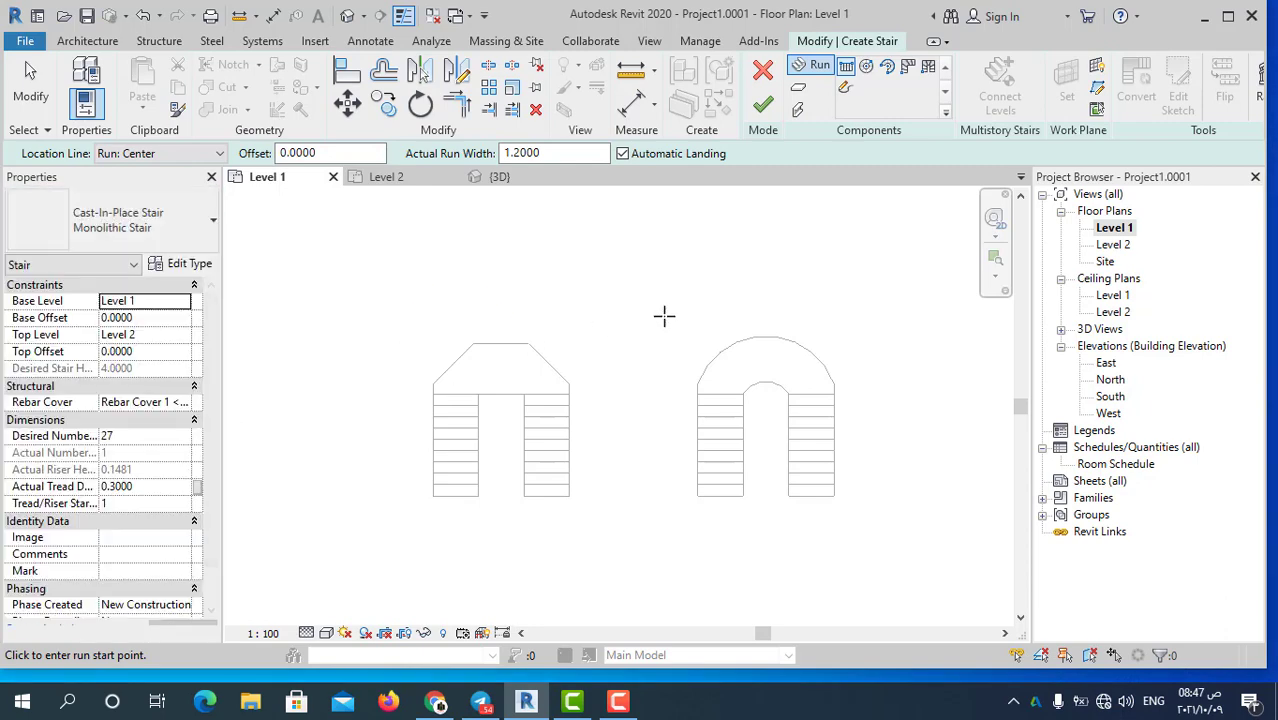
click(185, 265)
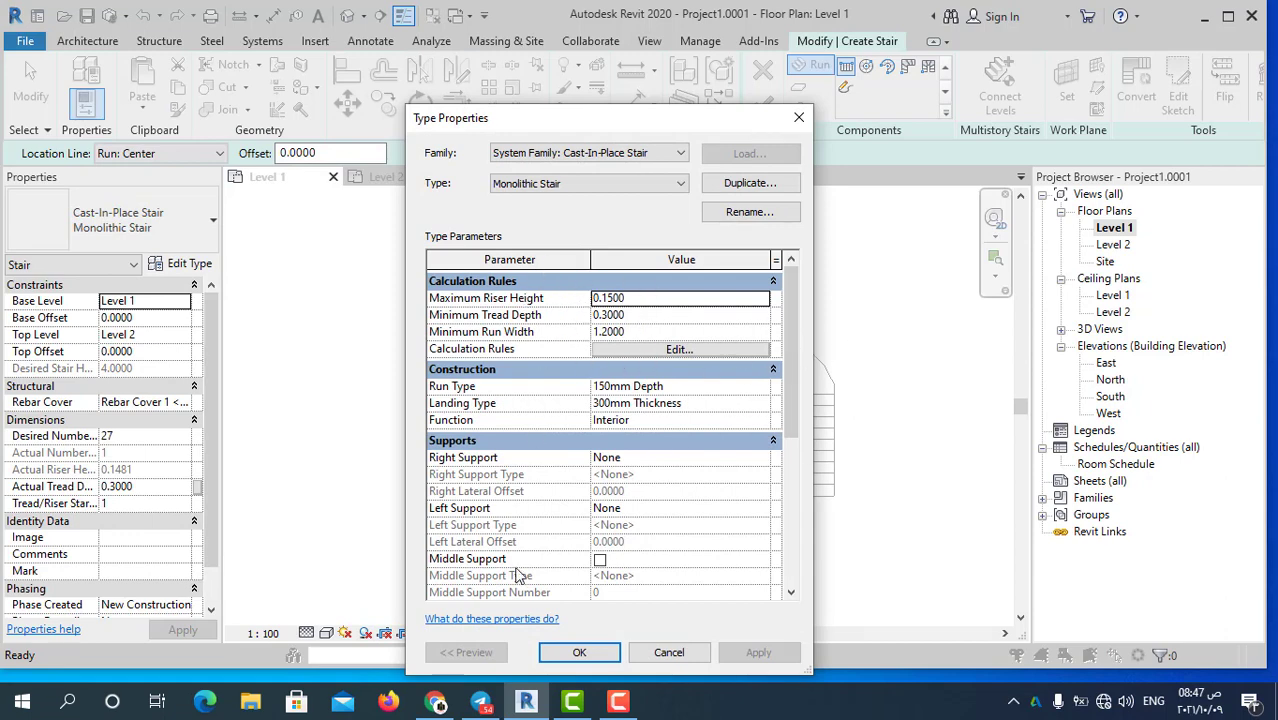
click(578, 651)
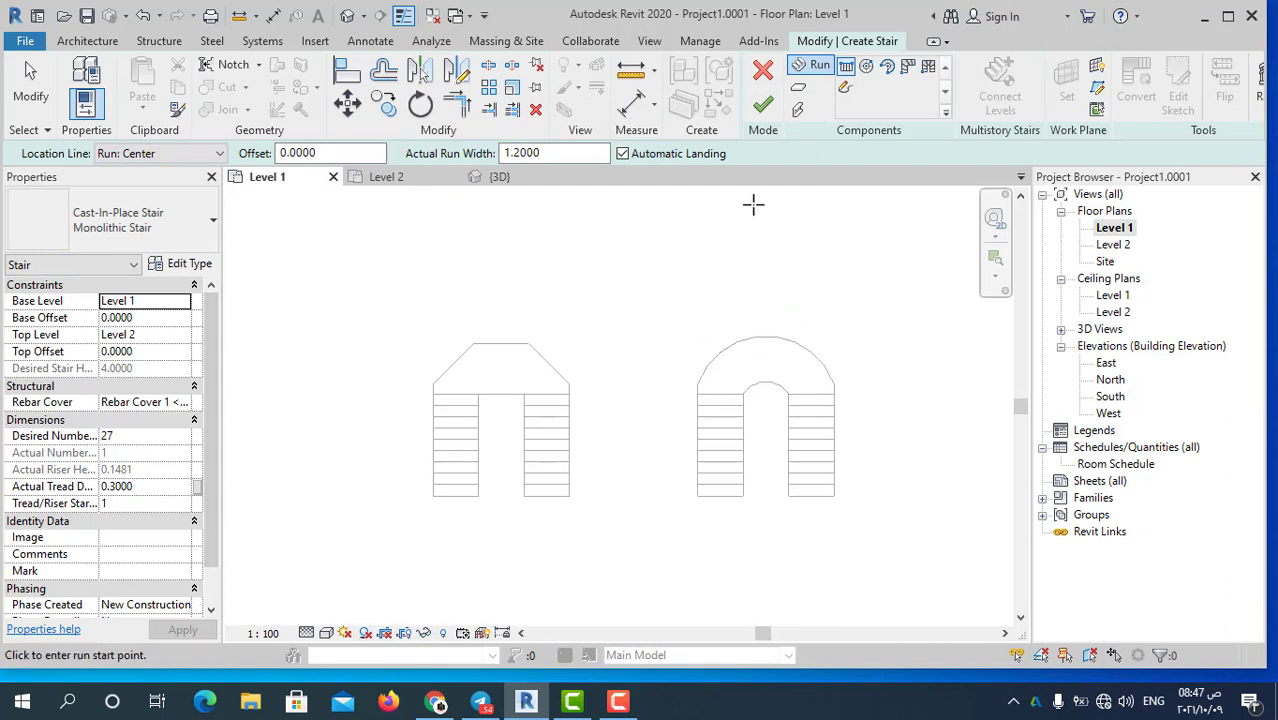
Enter sketch mode for a custom stair run, cancelling a stray boundary line
click(846, 90)
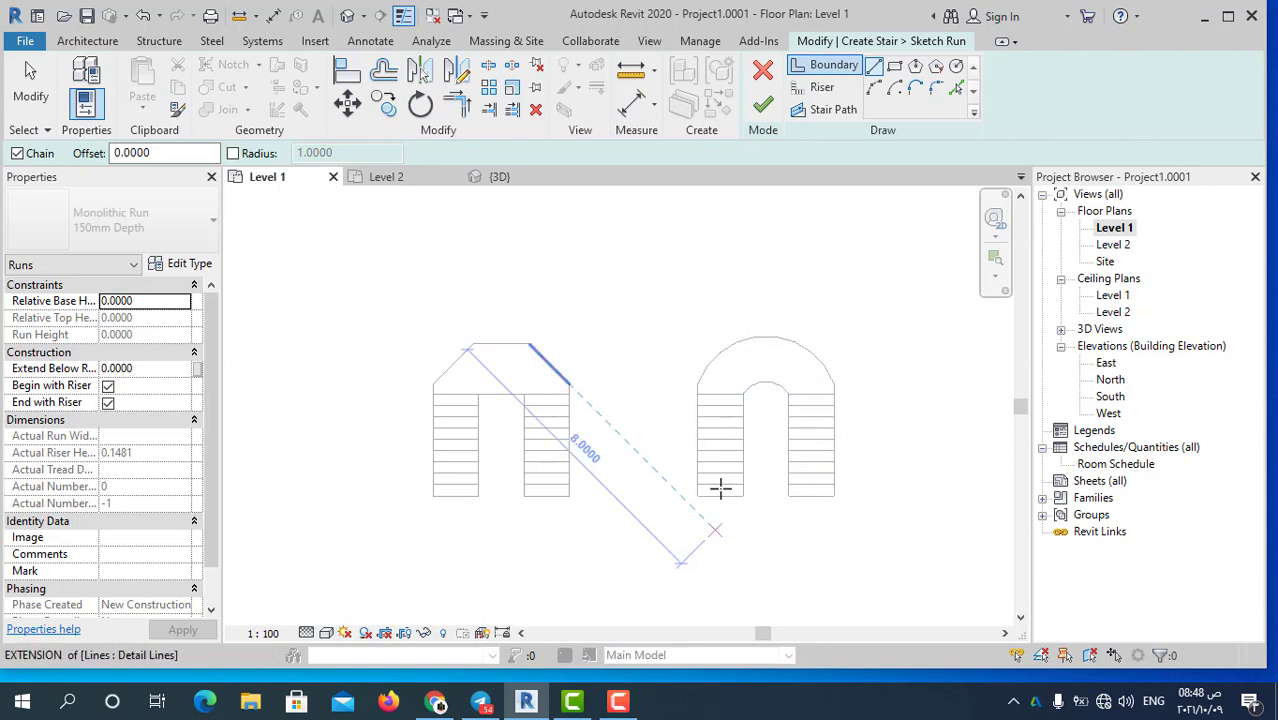
click(852, 407)
scroll(853, 461, up, 1)
key(Escape)
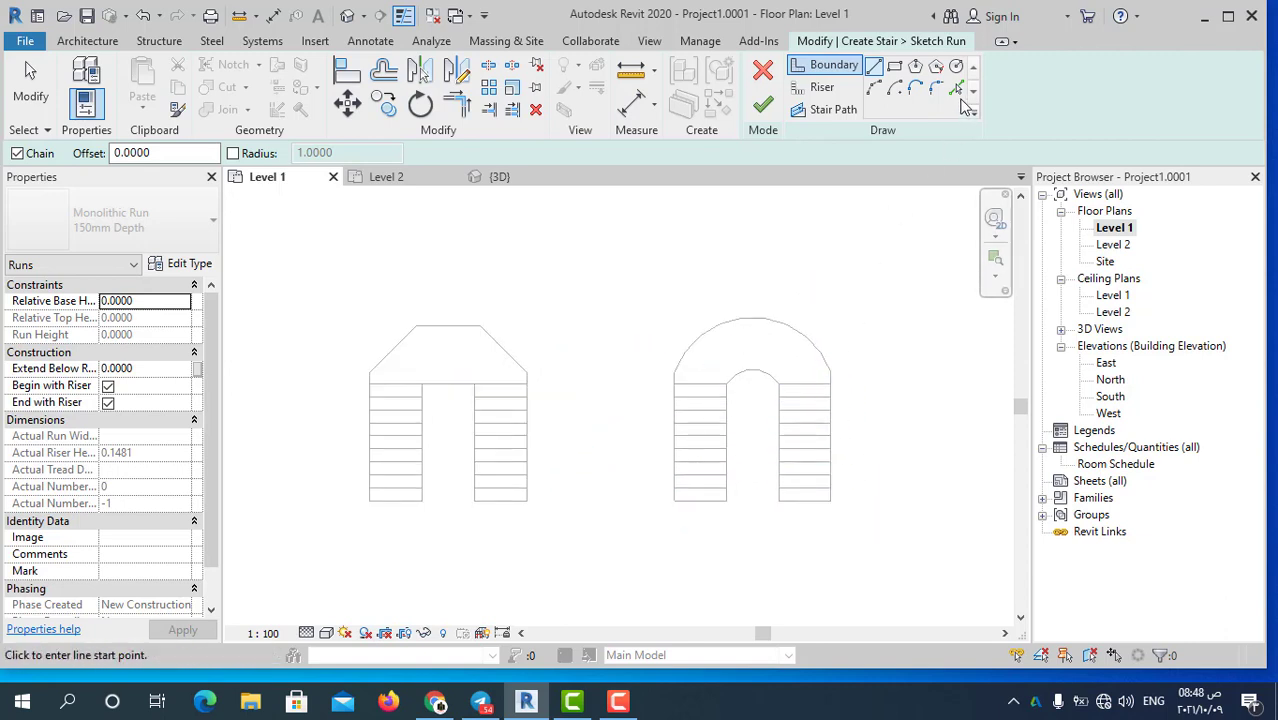
Pick the outer arc and both outer side lines as run boundaries
click(957, 90)
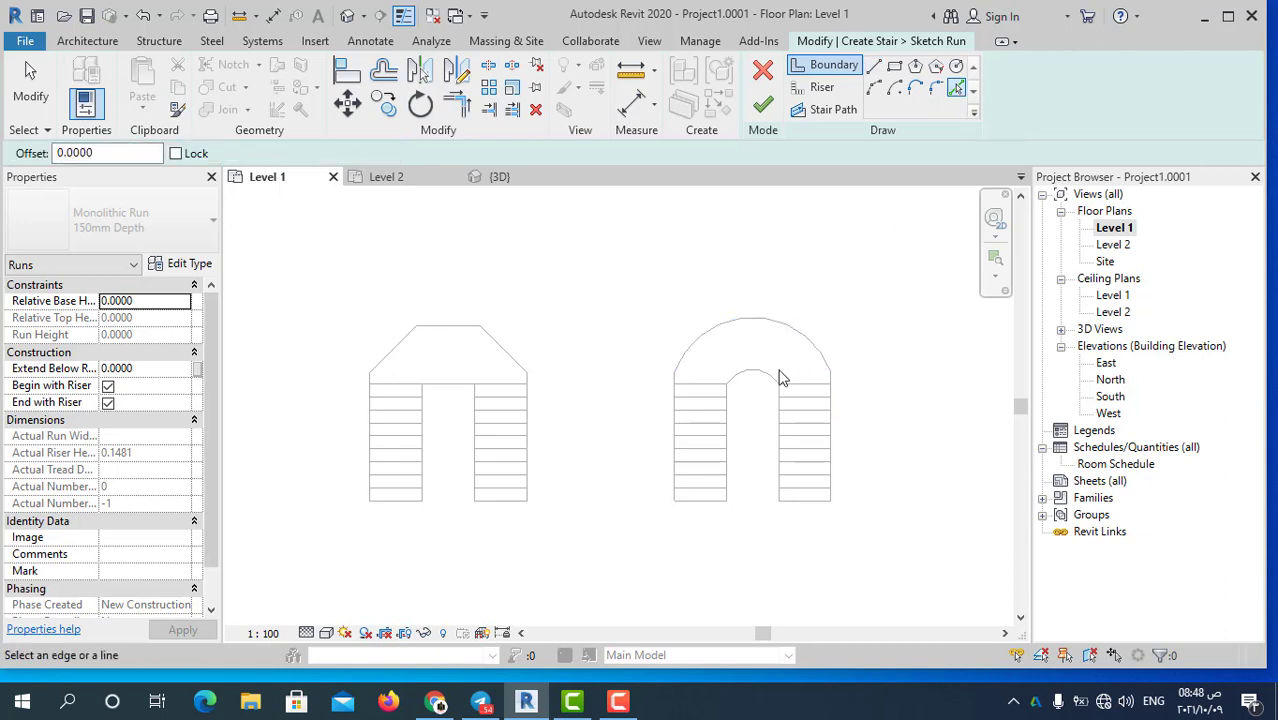
scroll(777, 372, up, 2)
click(785, 296)
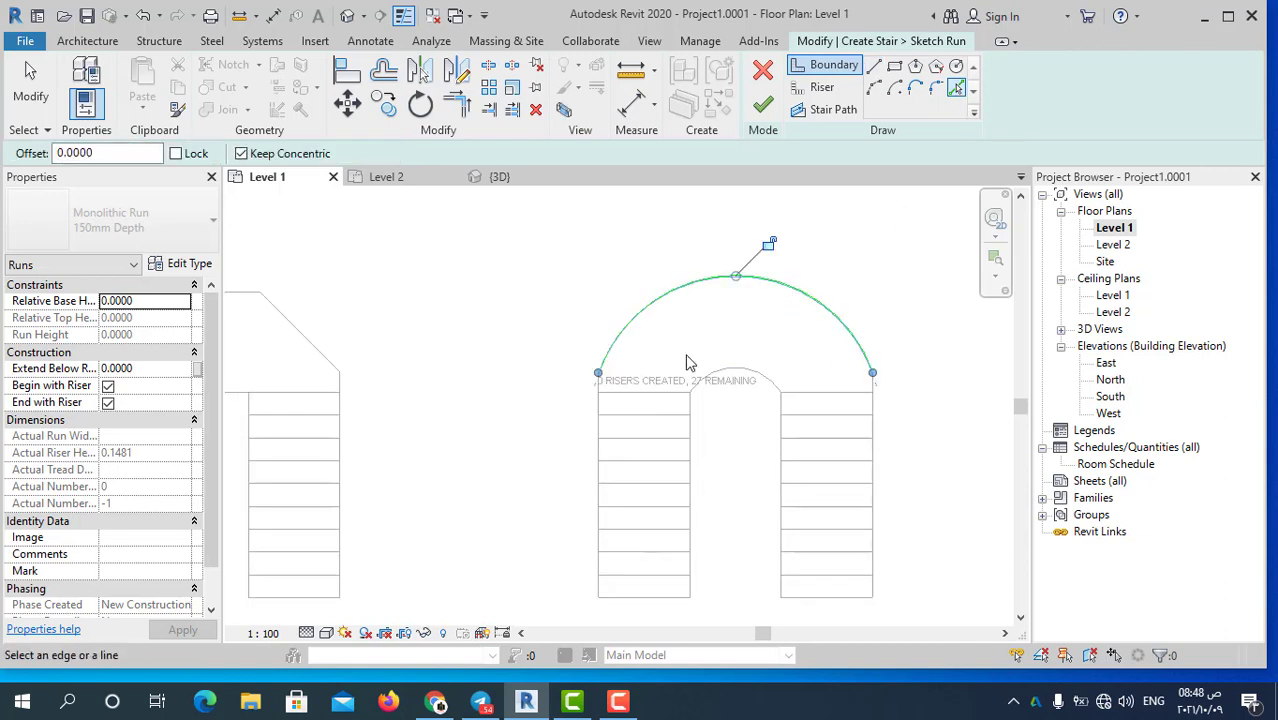
click(600, 430)
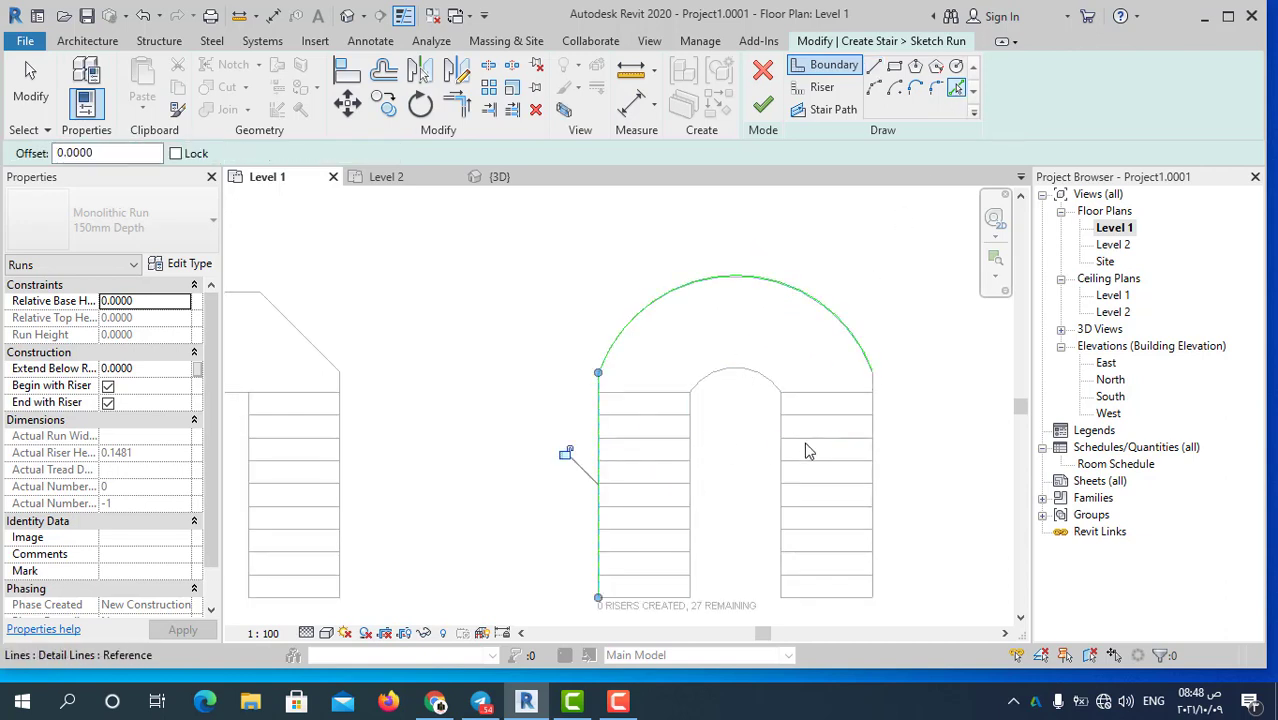
click(874, 430)
scroll(737, 352, down, 1)
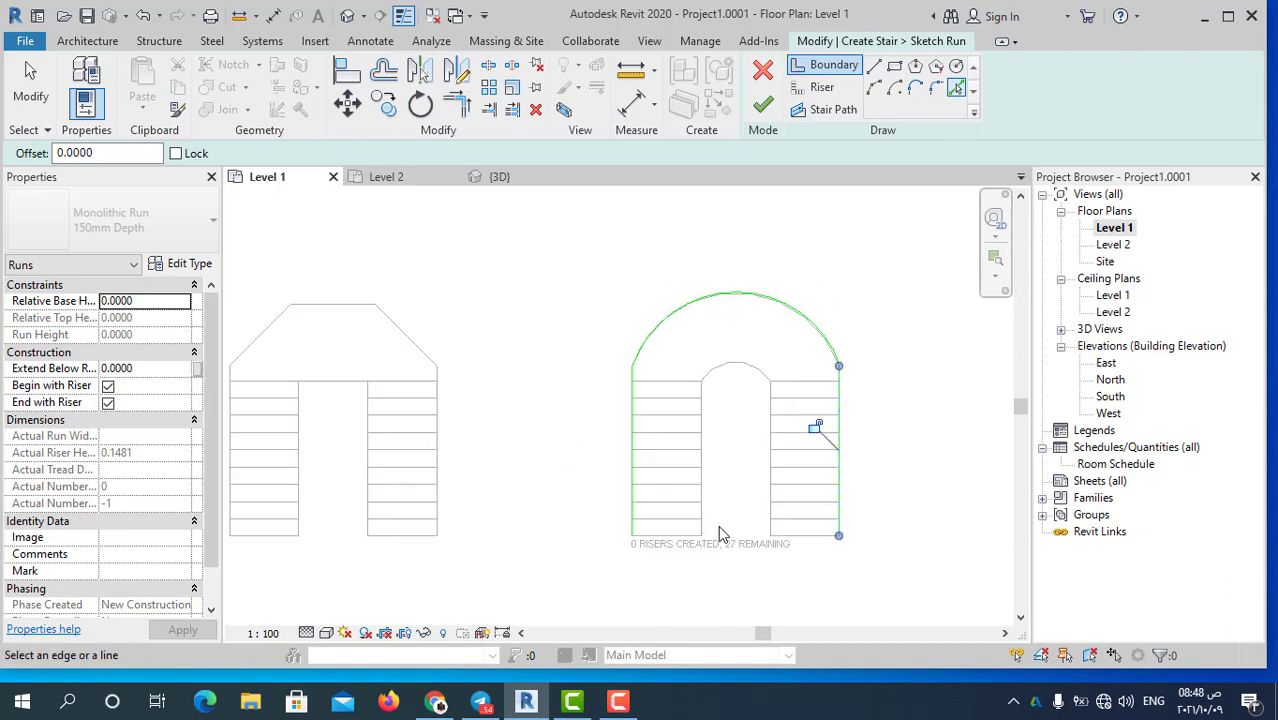
Pick the inner right side, inner arc and inner left side as boundaries
scroll(738, 526, up, 2)
click(794, 506)
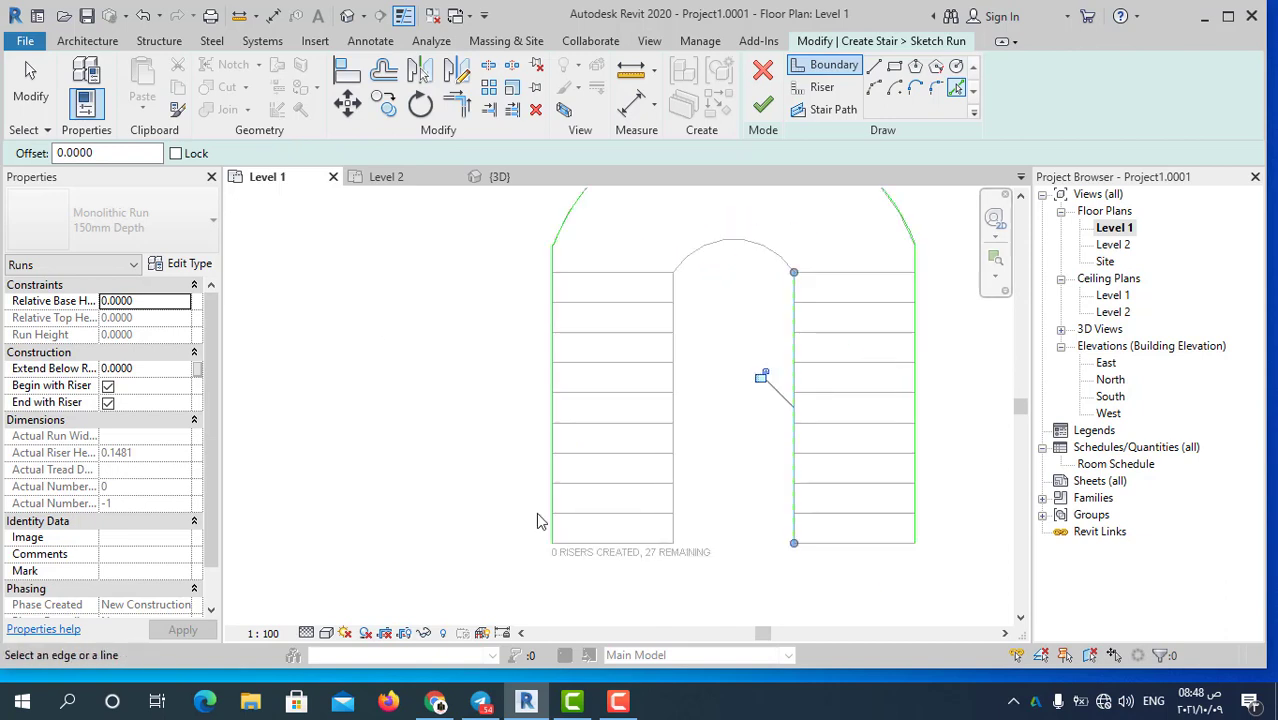
click(762, 252)
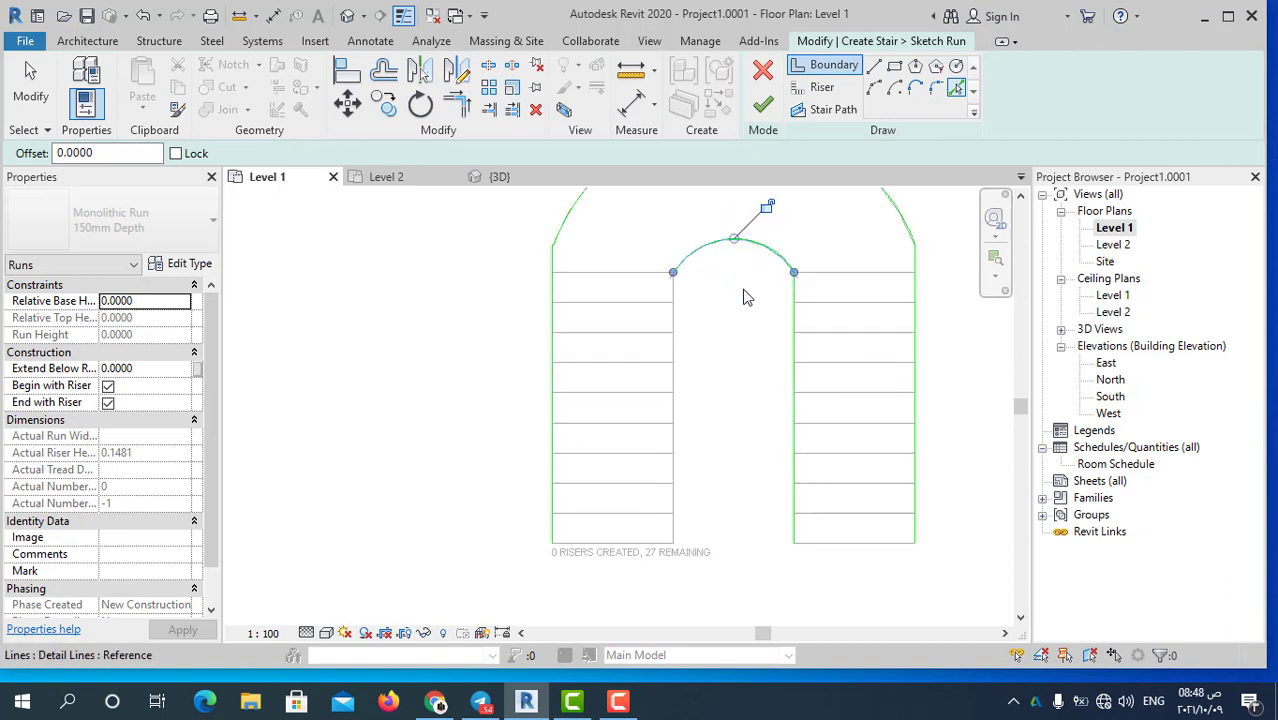
click(674, 450)
scroll(736, 528, down, 1)
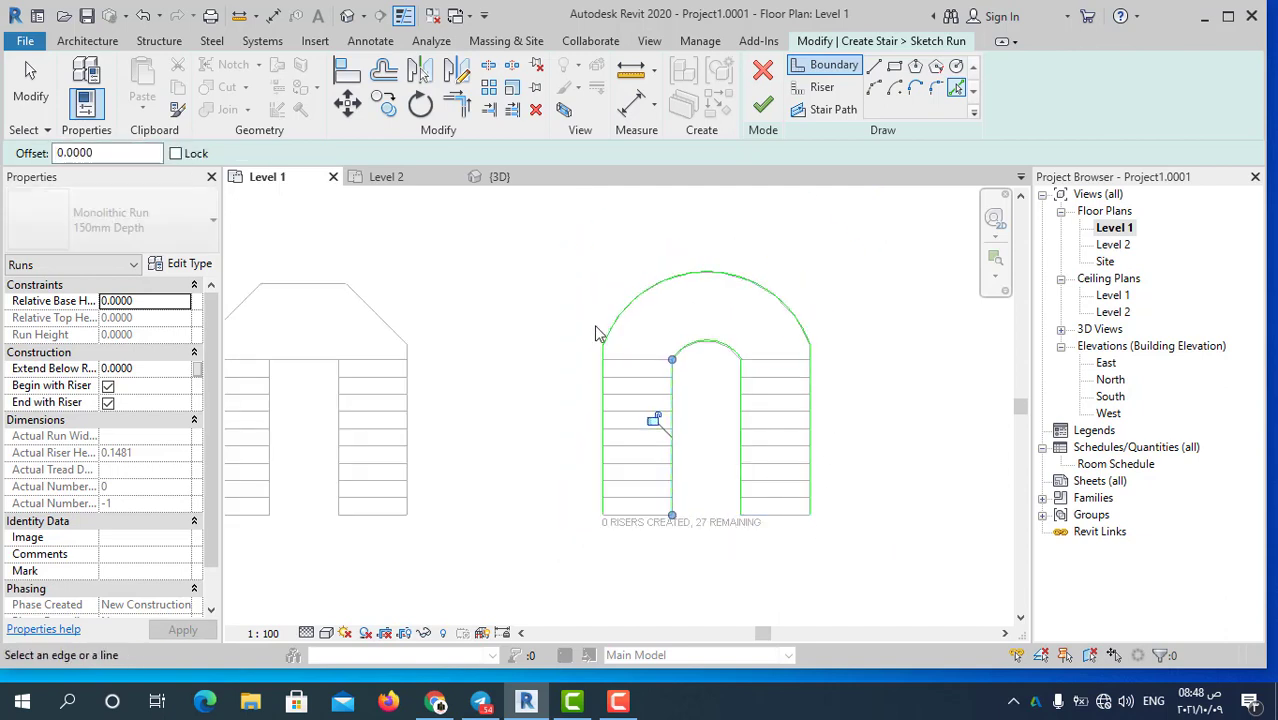
scroll(765, 379, up, 1)
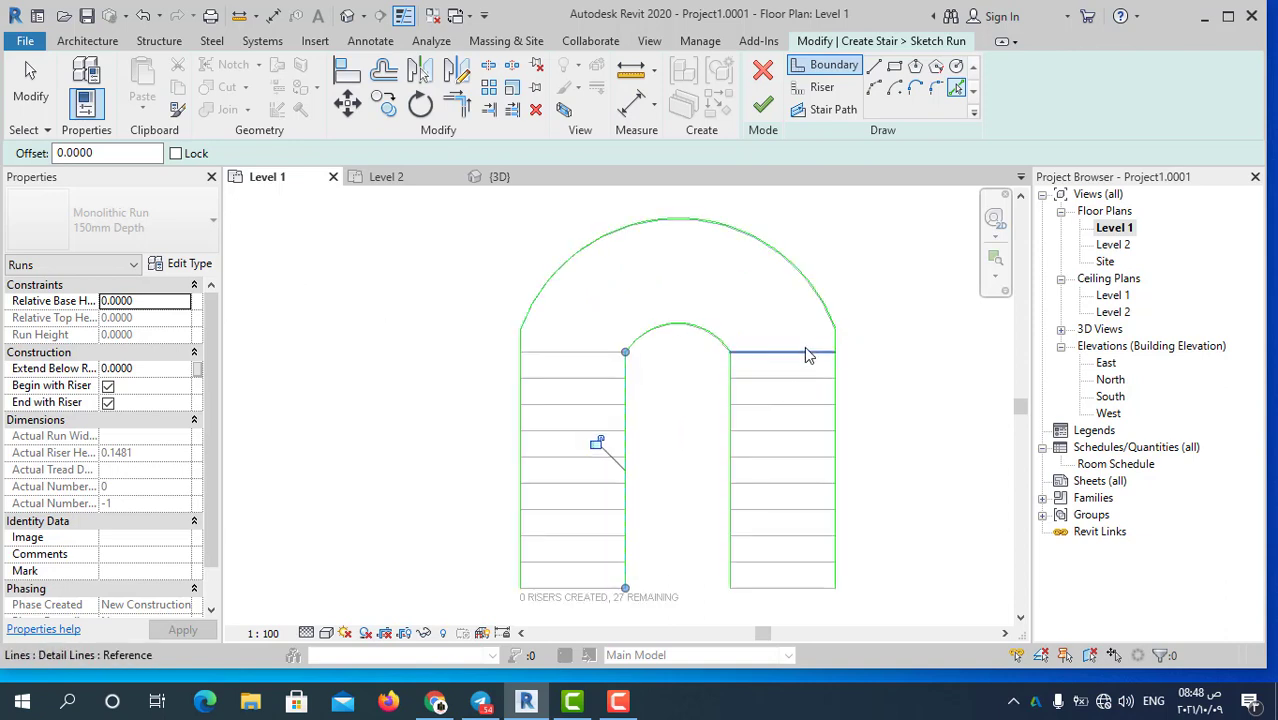
scroll(716, 380, down, 1)
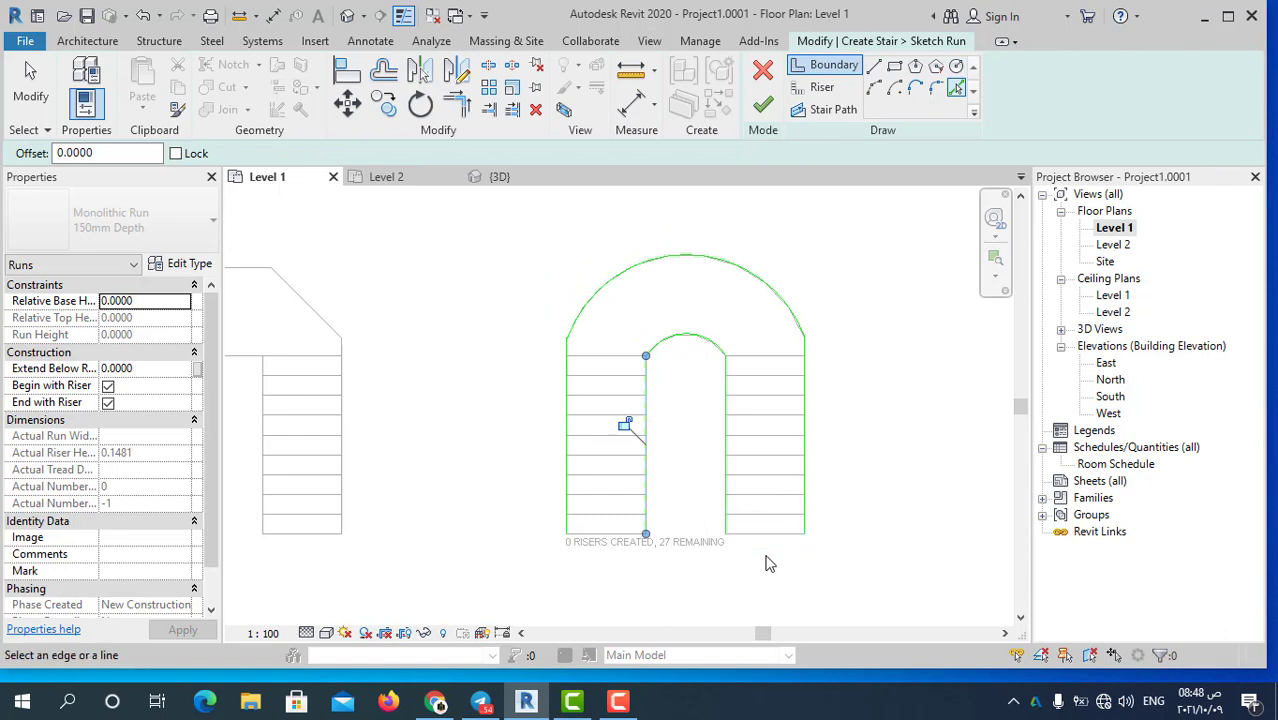
Pick the right run's lower tread lines as risers, undoing two wrong conversions
click(820, 87)
scroll(747, 537, up, 2)
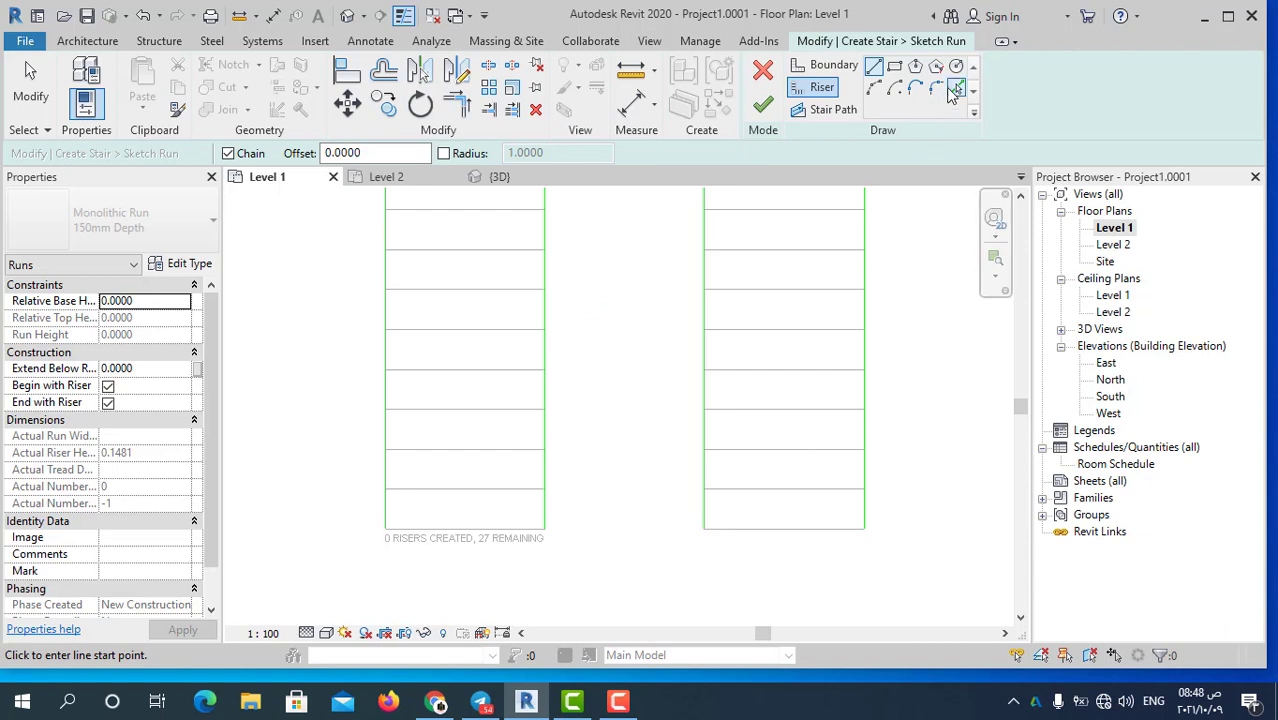
click(955, 87)
scroll(812, 505, down, 1)
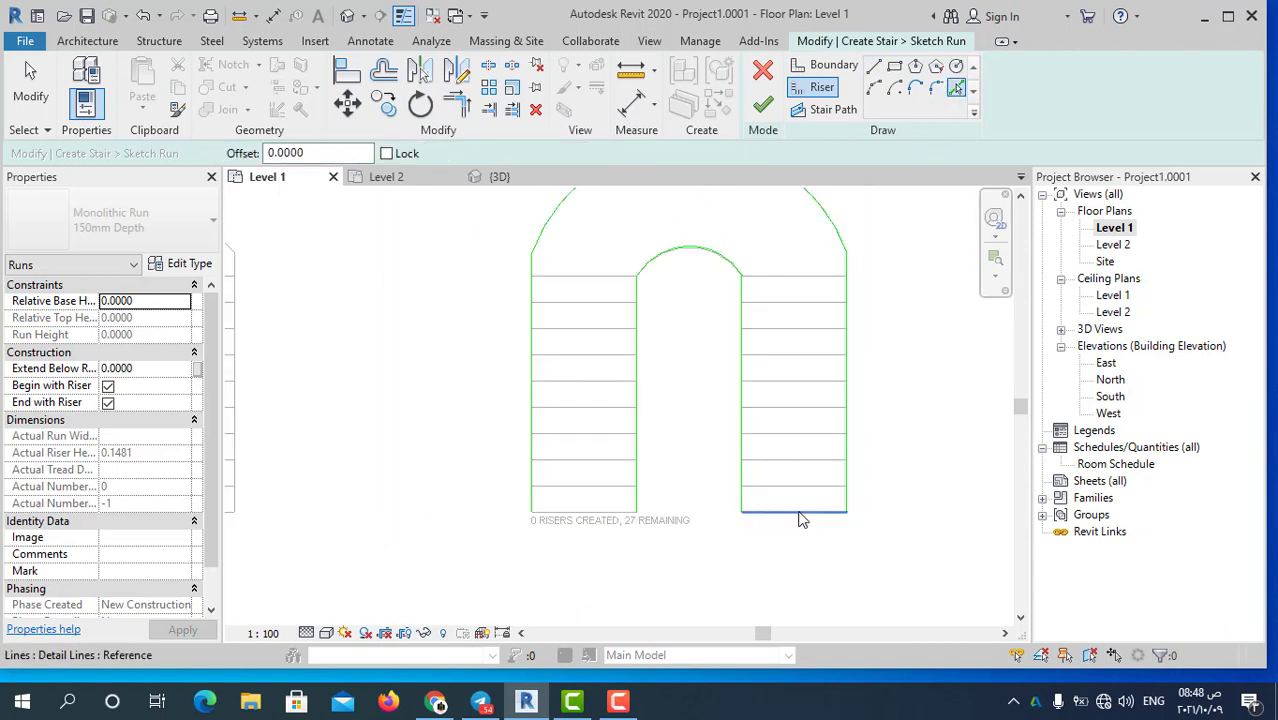
click(800, 514)
click(818, 487)
click(816, 461)
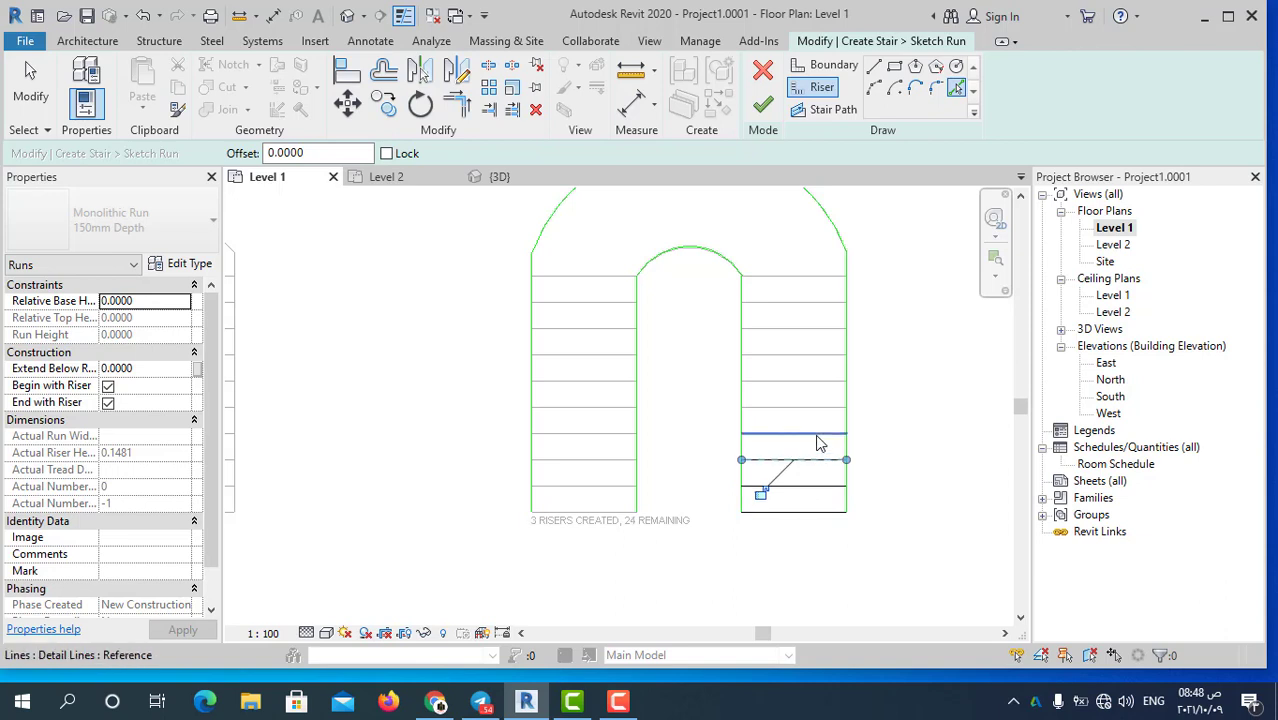
click(818, 434)
click(819, 408)
click(819, 381)
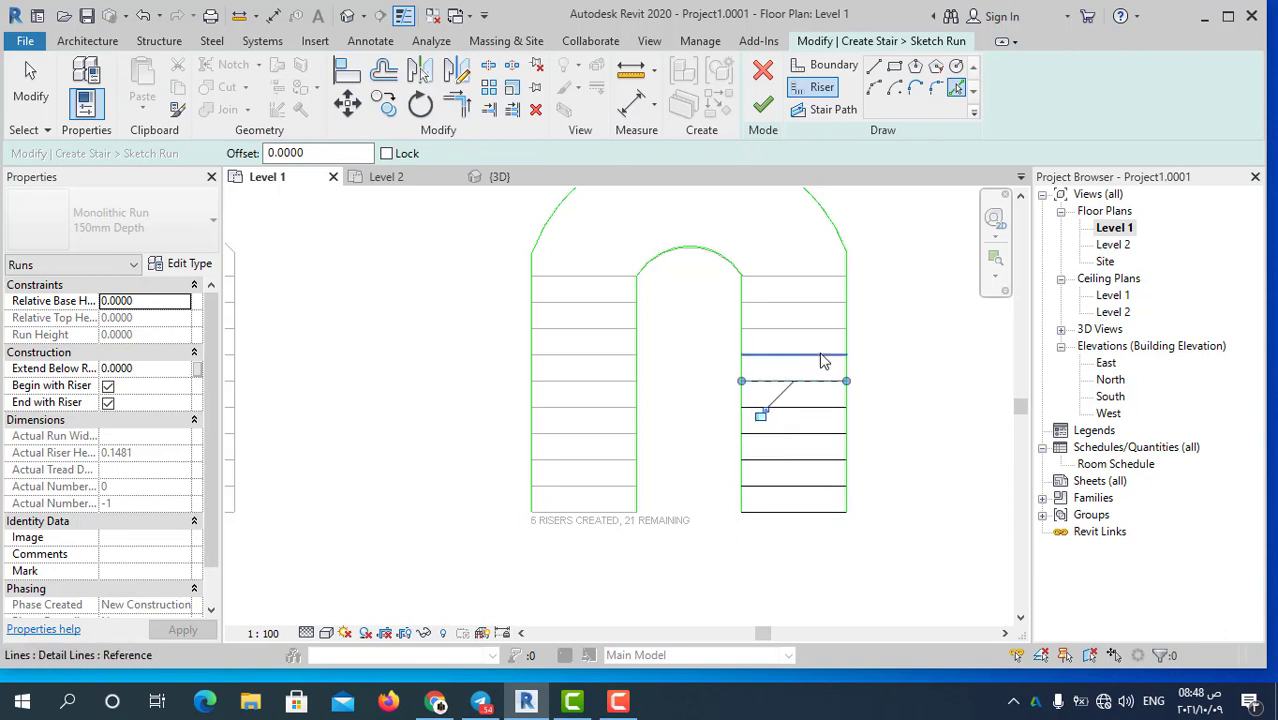
click(818, 355)
click(818, 355)
key(ctrl+z)
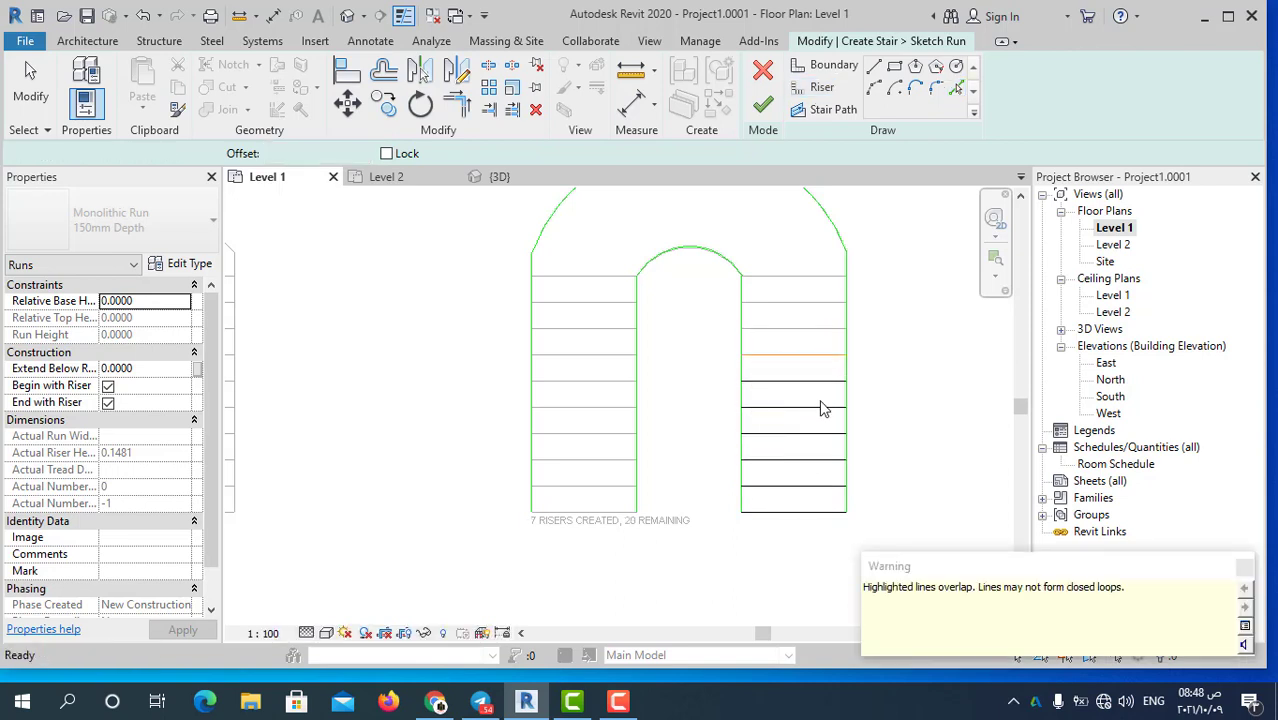
key(ctrl+z)
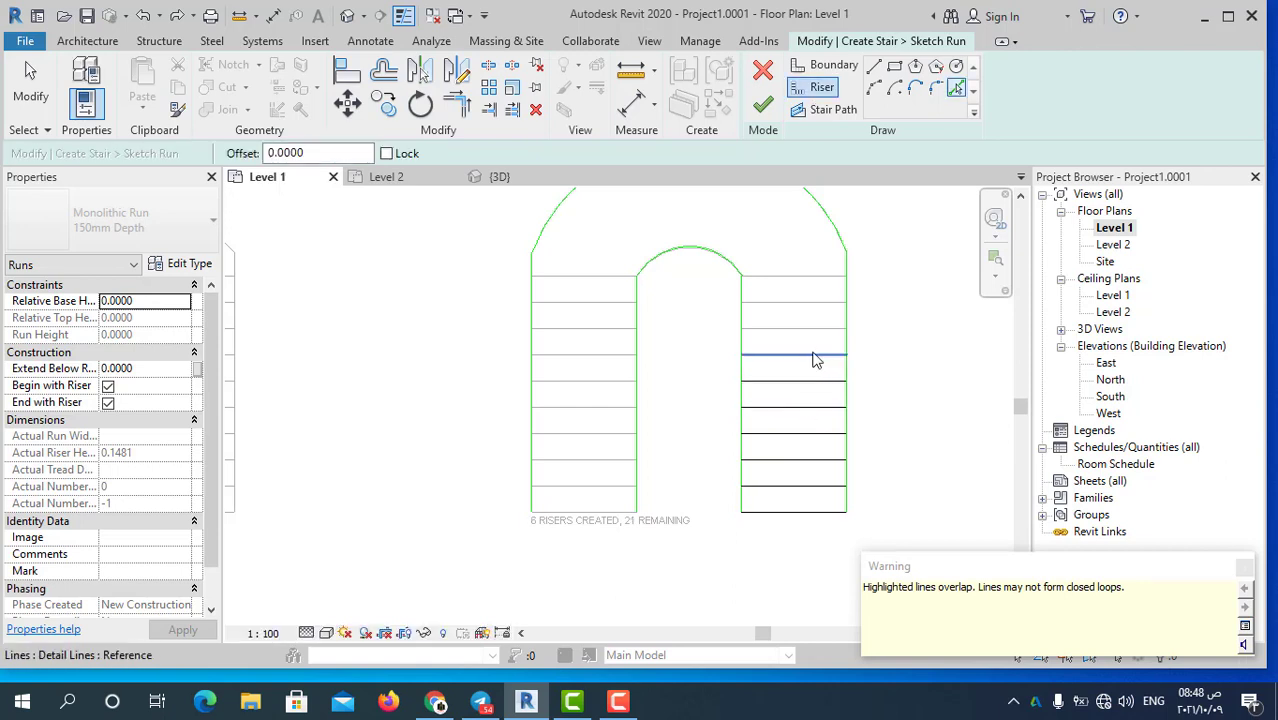
Convert the right run's upper tread lines and the left run's top four into risers
click(817, 356)
click(816, 330)
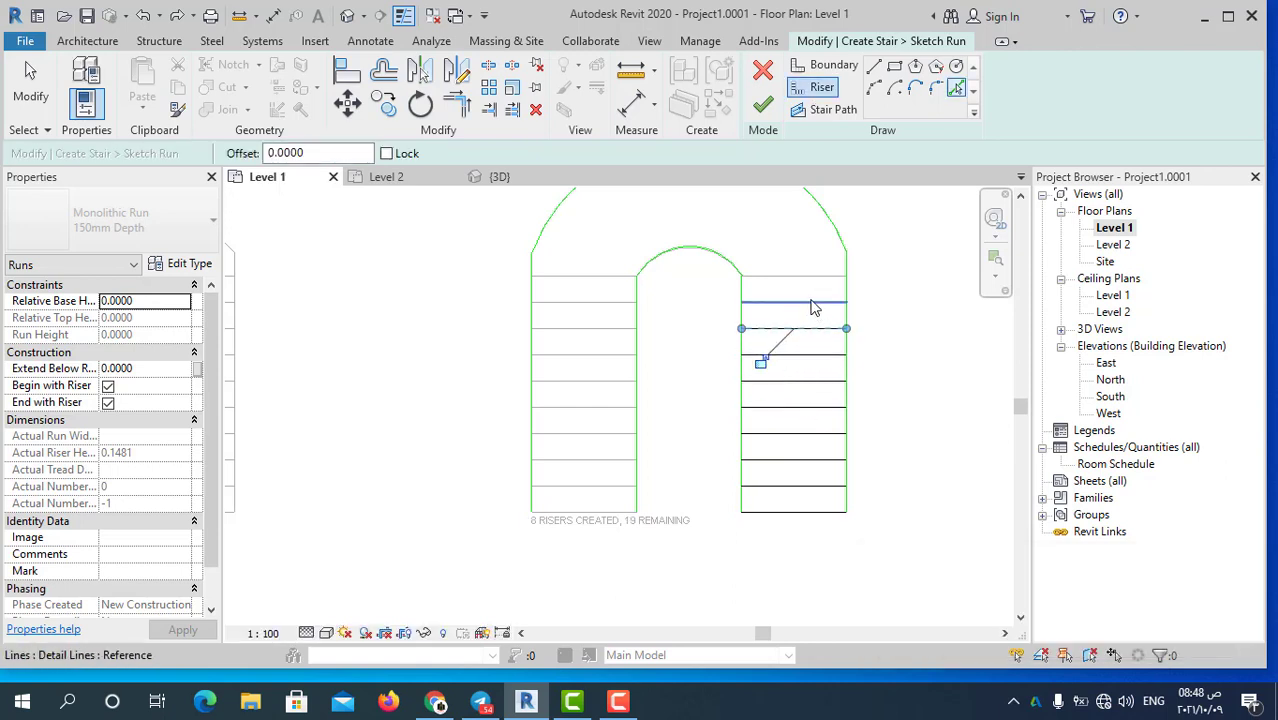
click(816, 302)
click(815, 276)
click(599, 279)
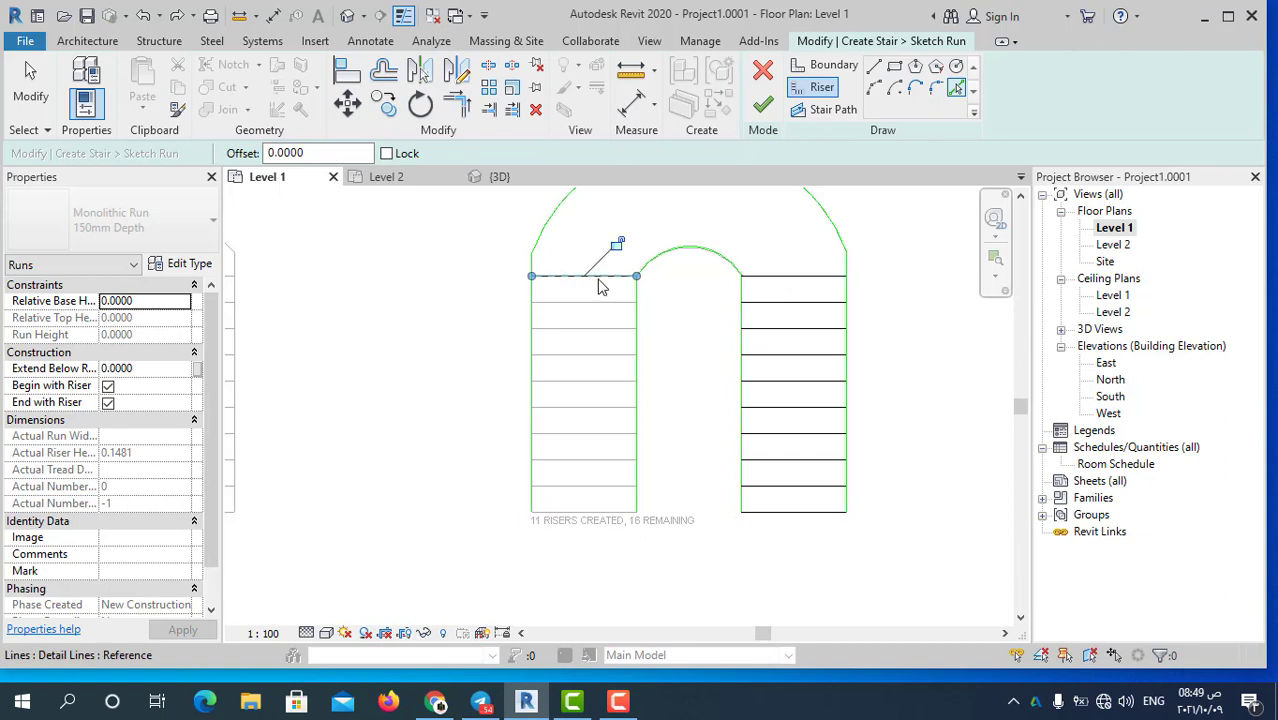
click(594, 304)
click(598, 330)
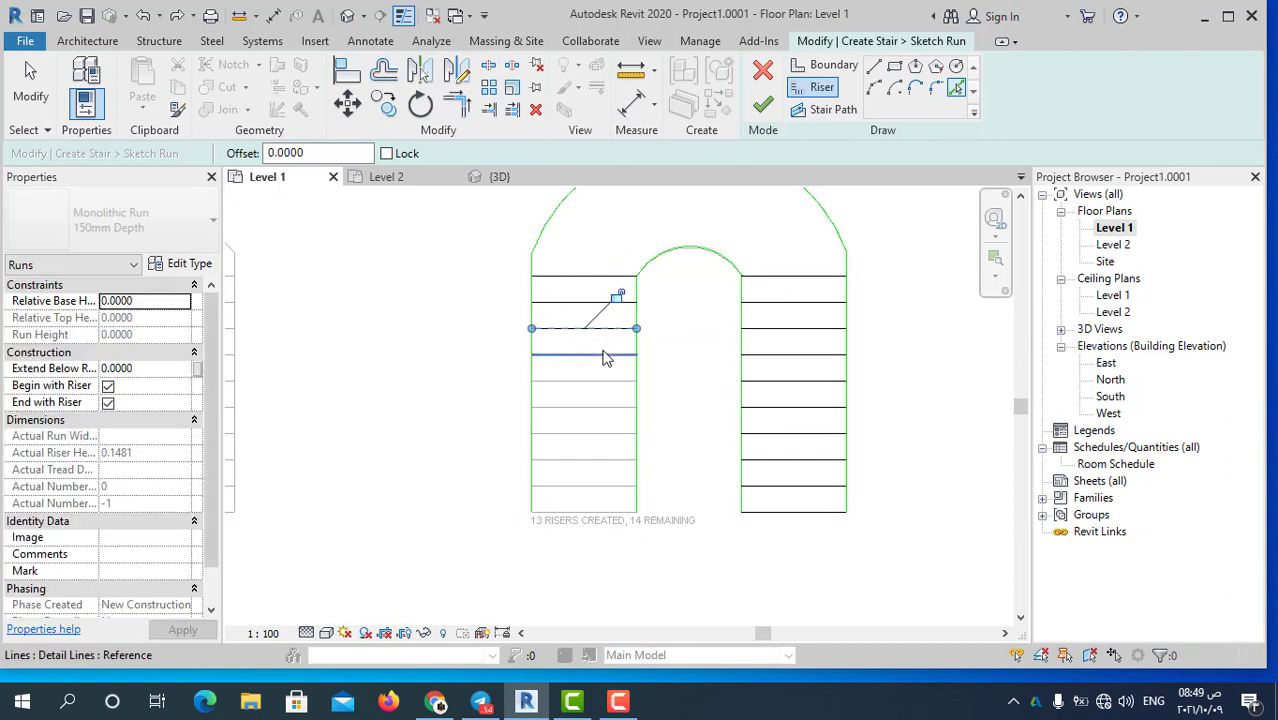
click(602, 357)
Convert the left run's remaining lower tread lines into risers, reaching 20 risers
click(607, 383)
click(608, 409)
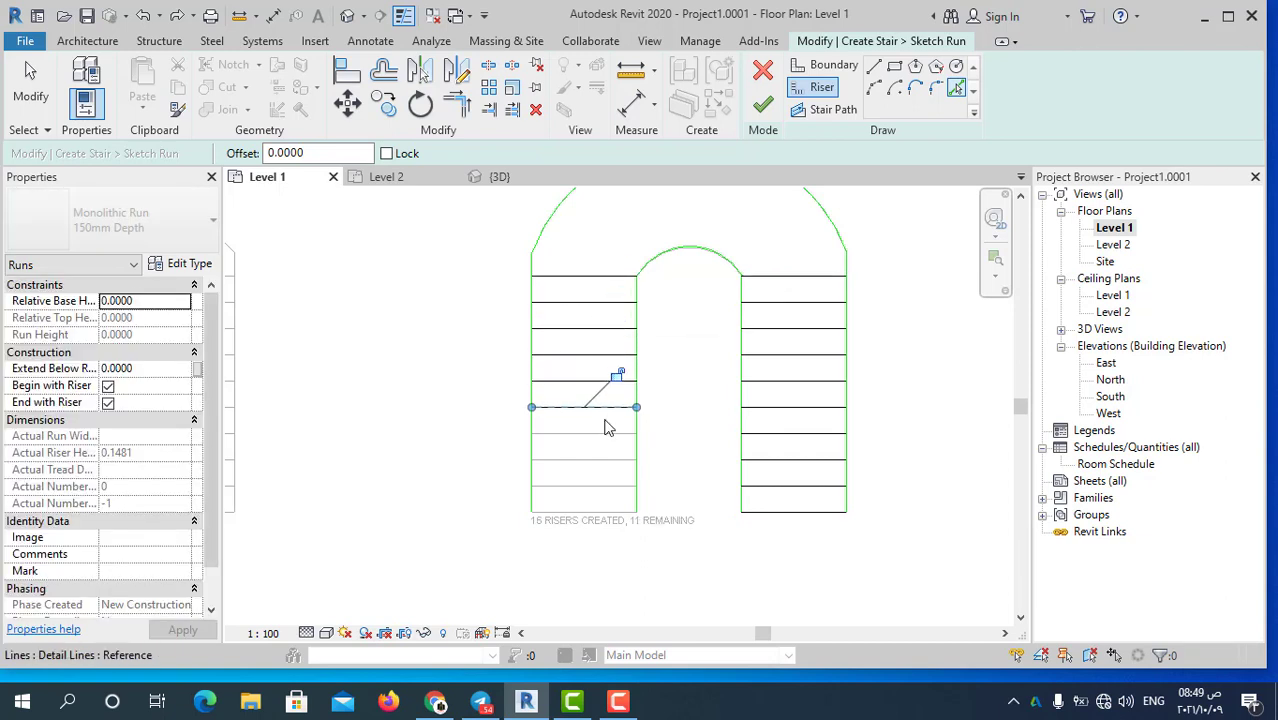
click(609, 435)
click(609, 461)
click(609, 487)
click(609, 513)
scroll(734, 594, down, 2)
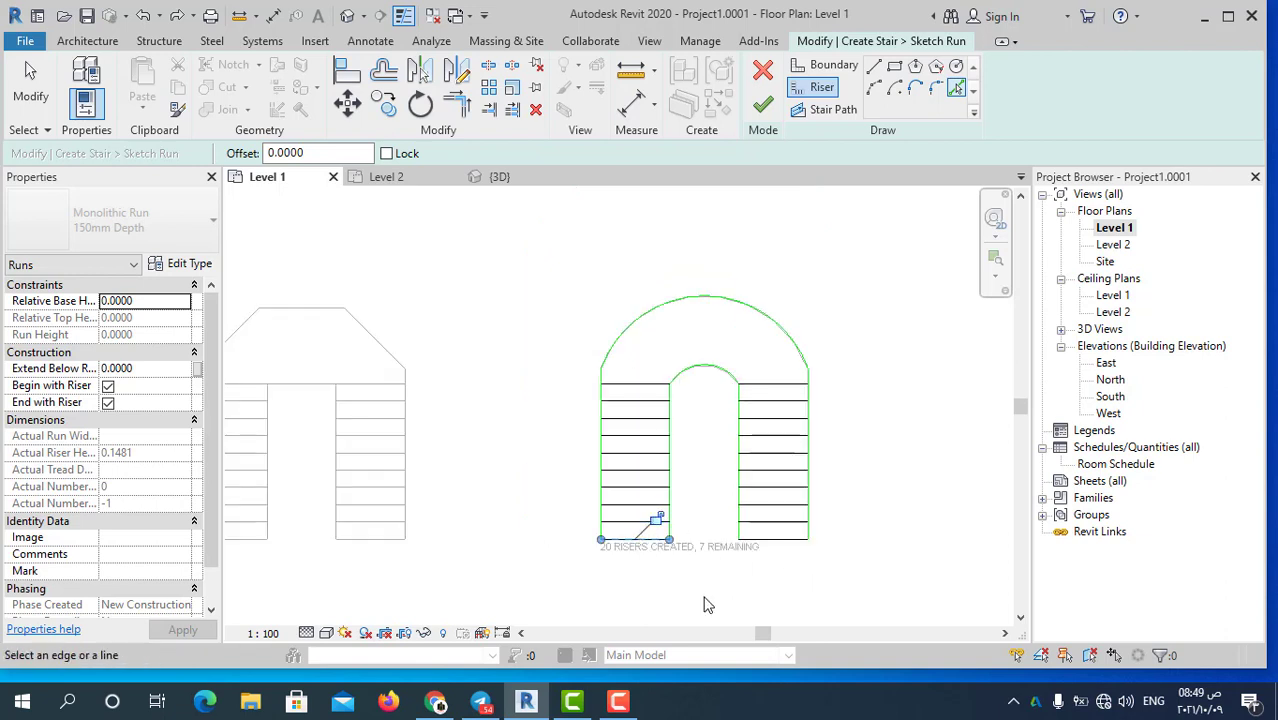
Draw the walk line up the right run and an arc around the arched landing
click(838, 115)
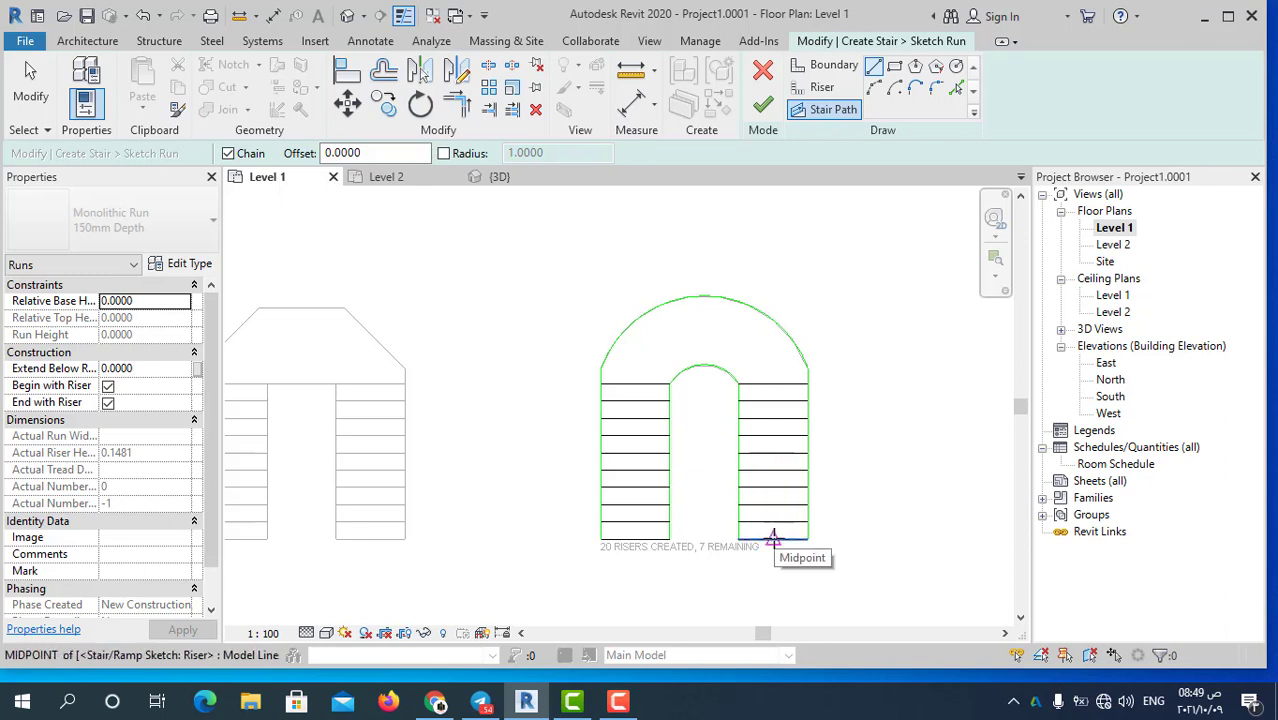
click(773, 540)
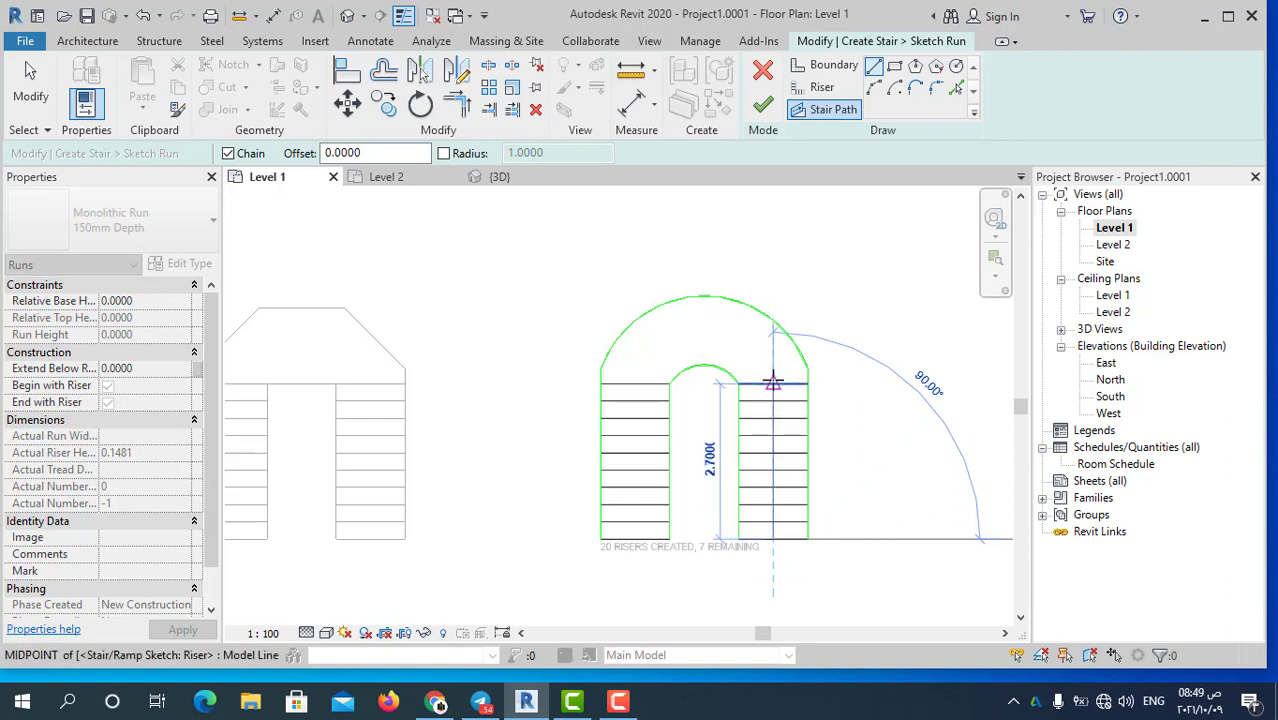
click(773, 383)
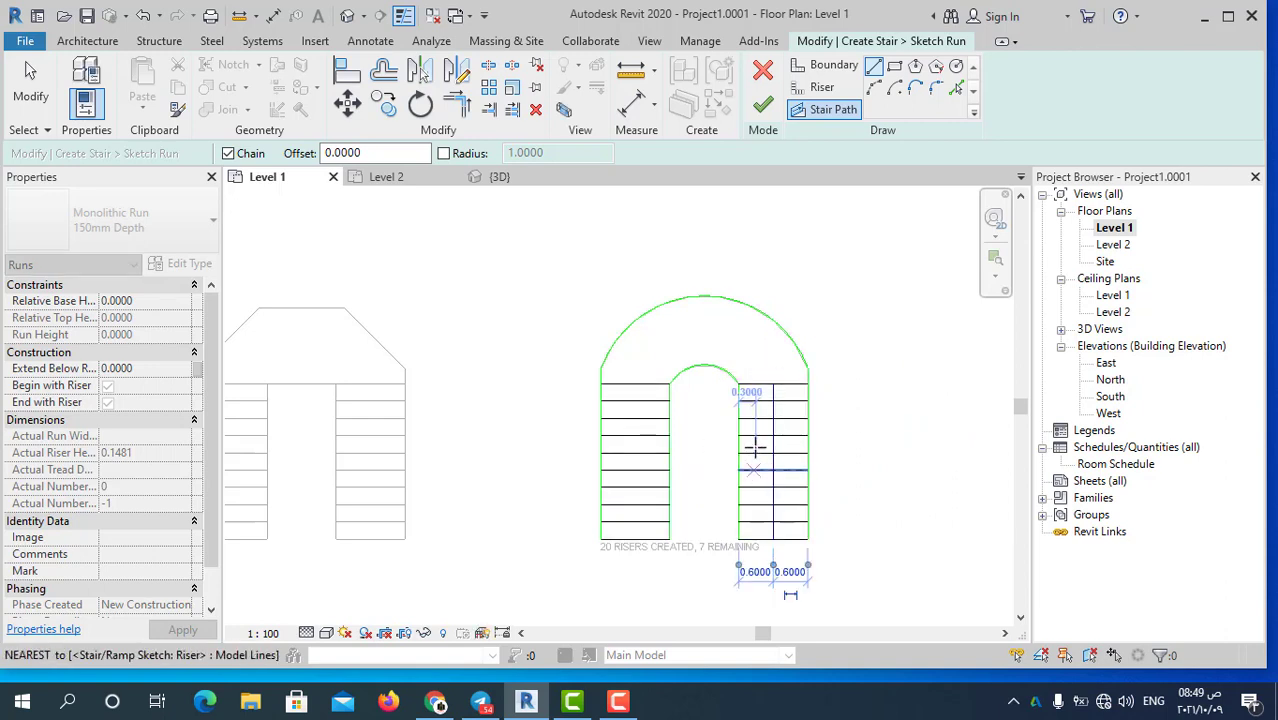
click(873, 88)
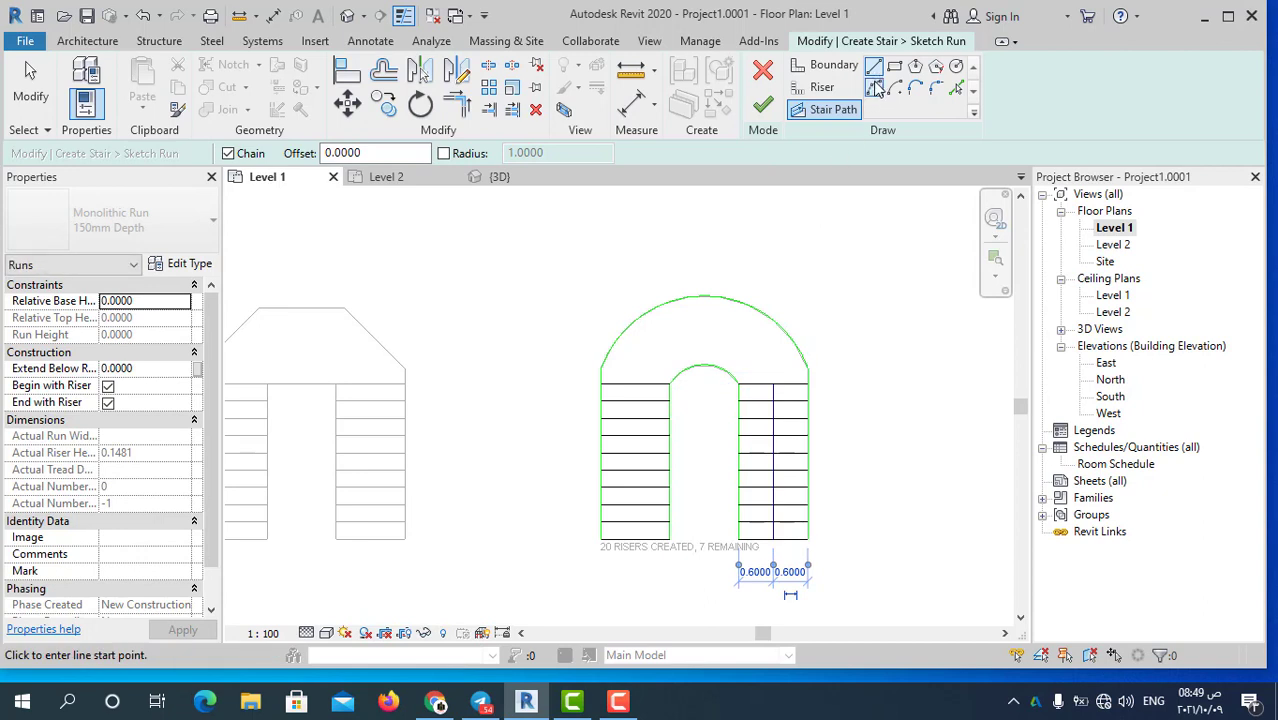
click(773, 383)
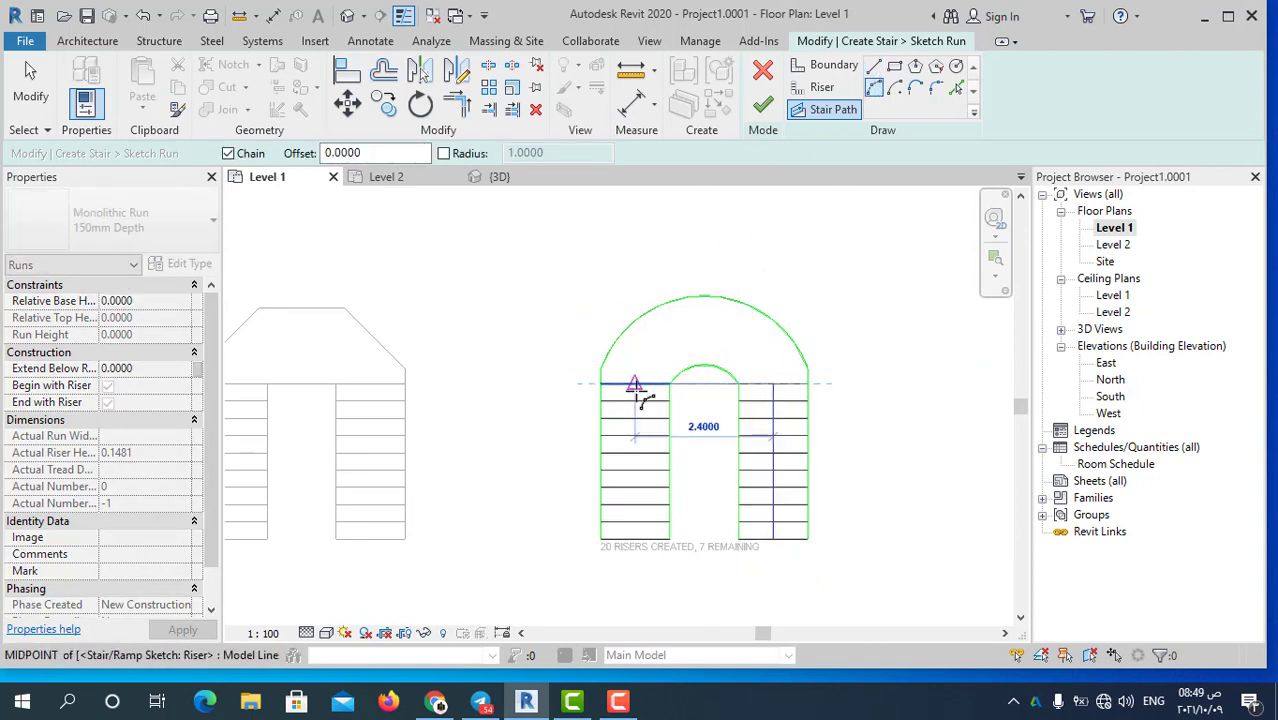
click(640, 395)
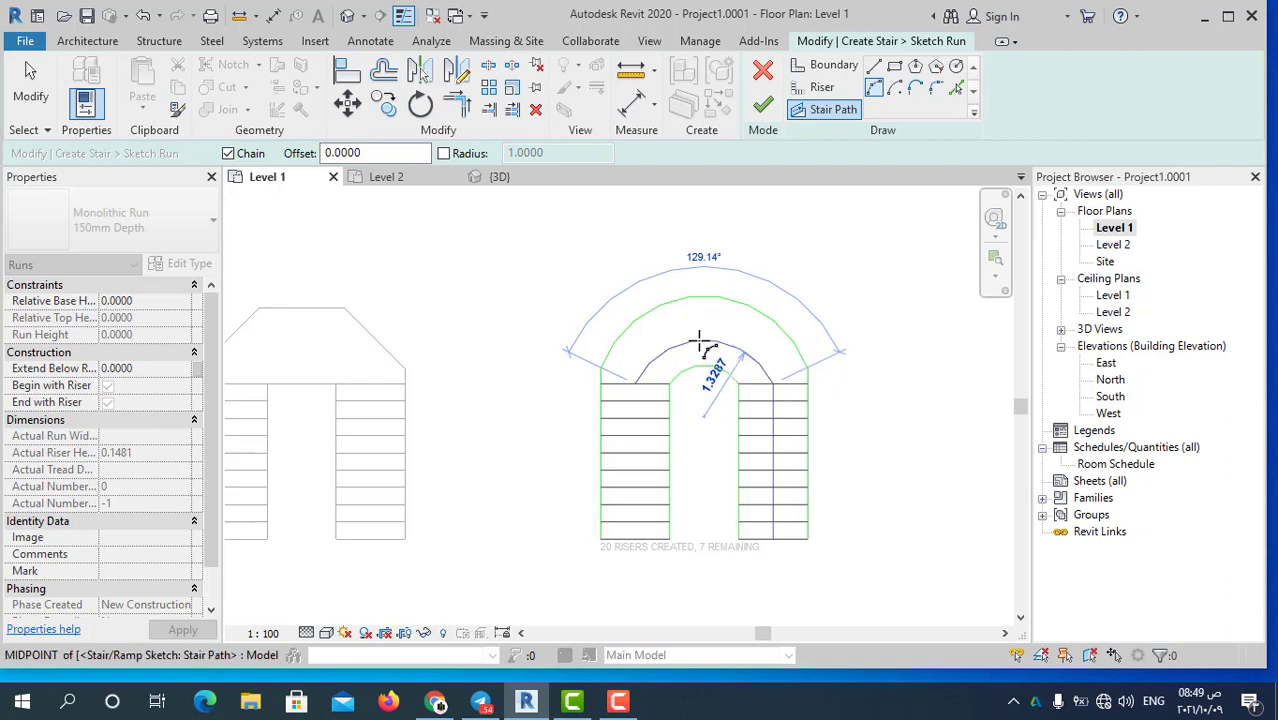
click(745, 354)
Continue the walk line down the left run to its bottom riser midpoint
click(838, 112)
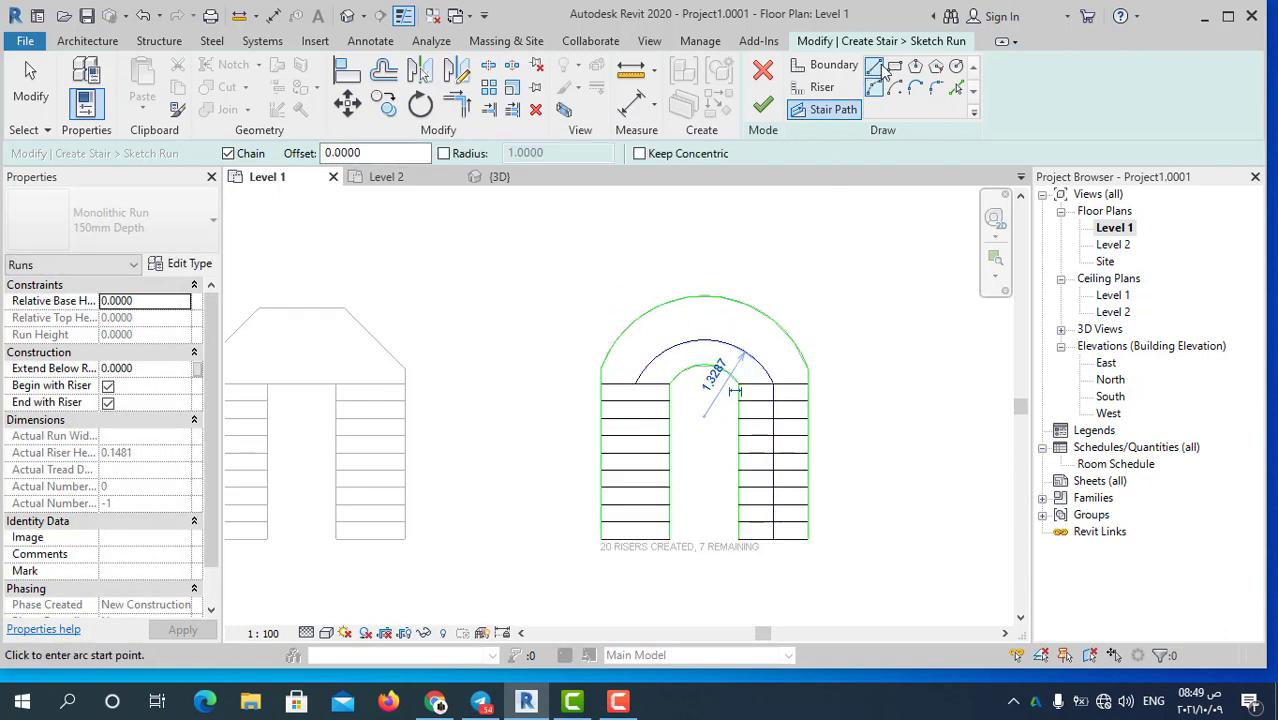
click(635, 382)
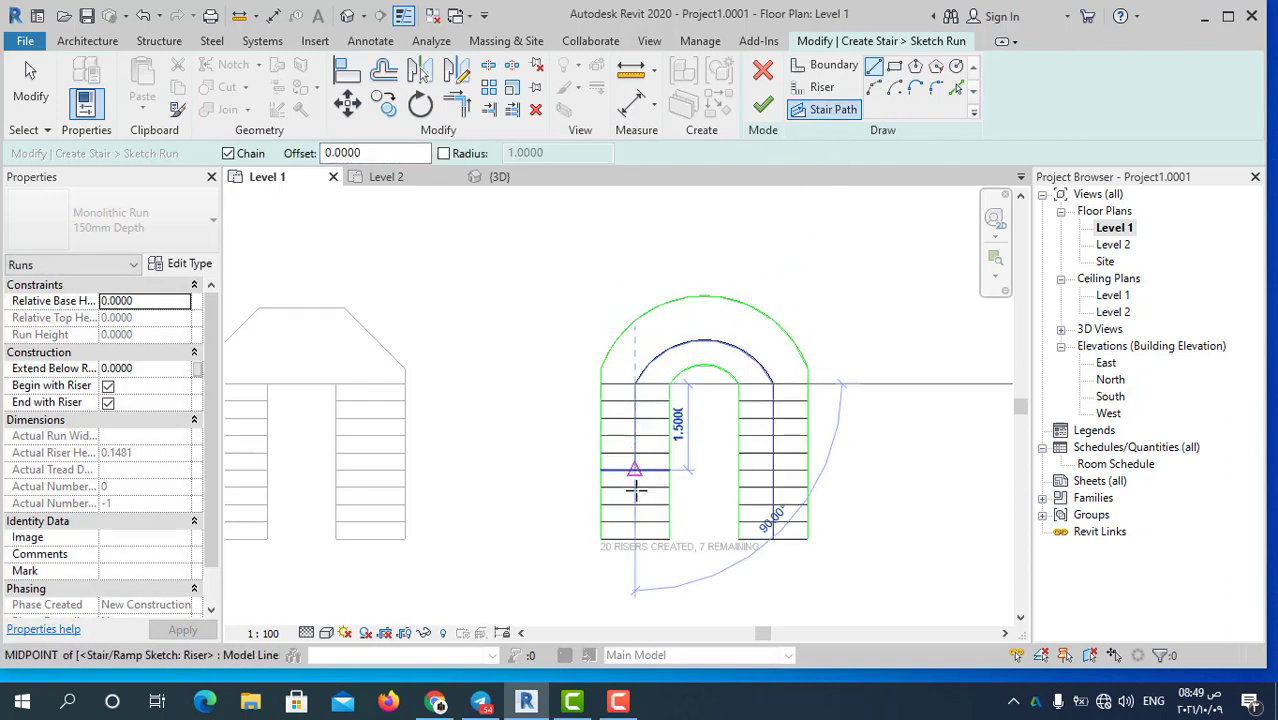
click(634, 540)
key(Escape)
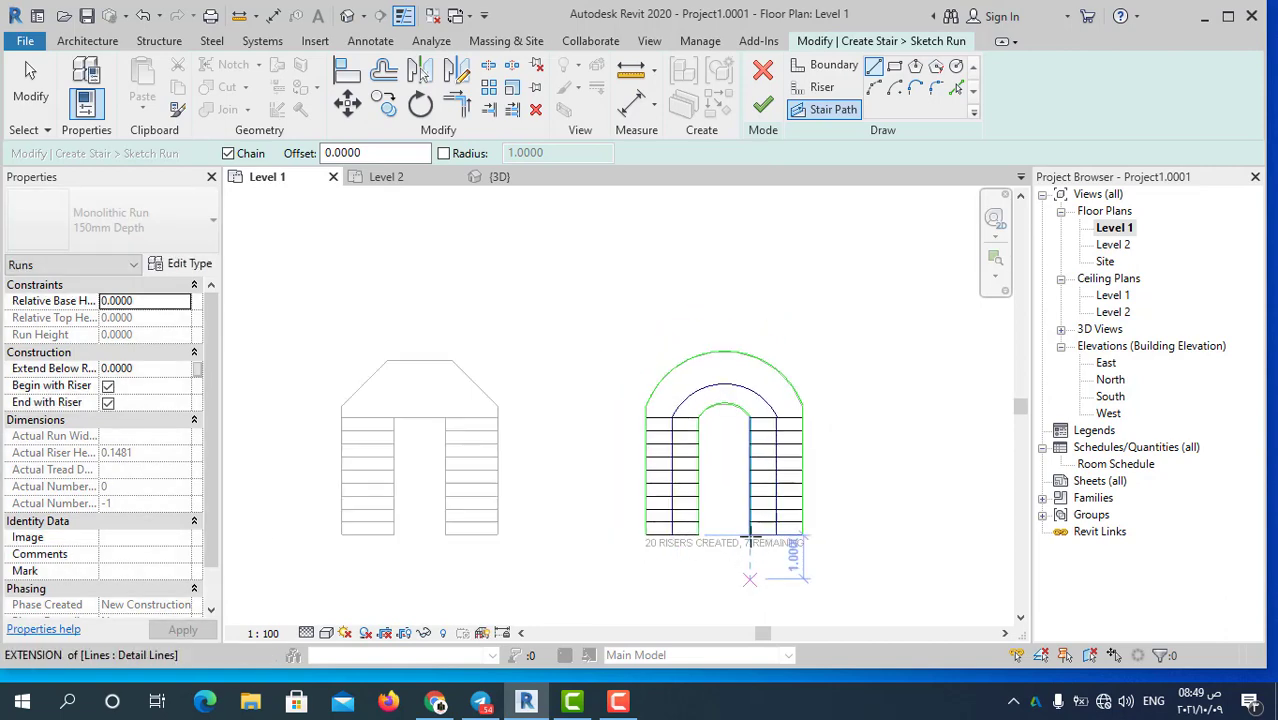
Cancel a stray extra line and finish the stair run sketch
middle_drag(785, 603, 795, 603)
scroll(719, 471, up, 2)
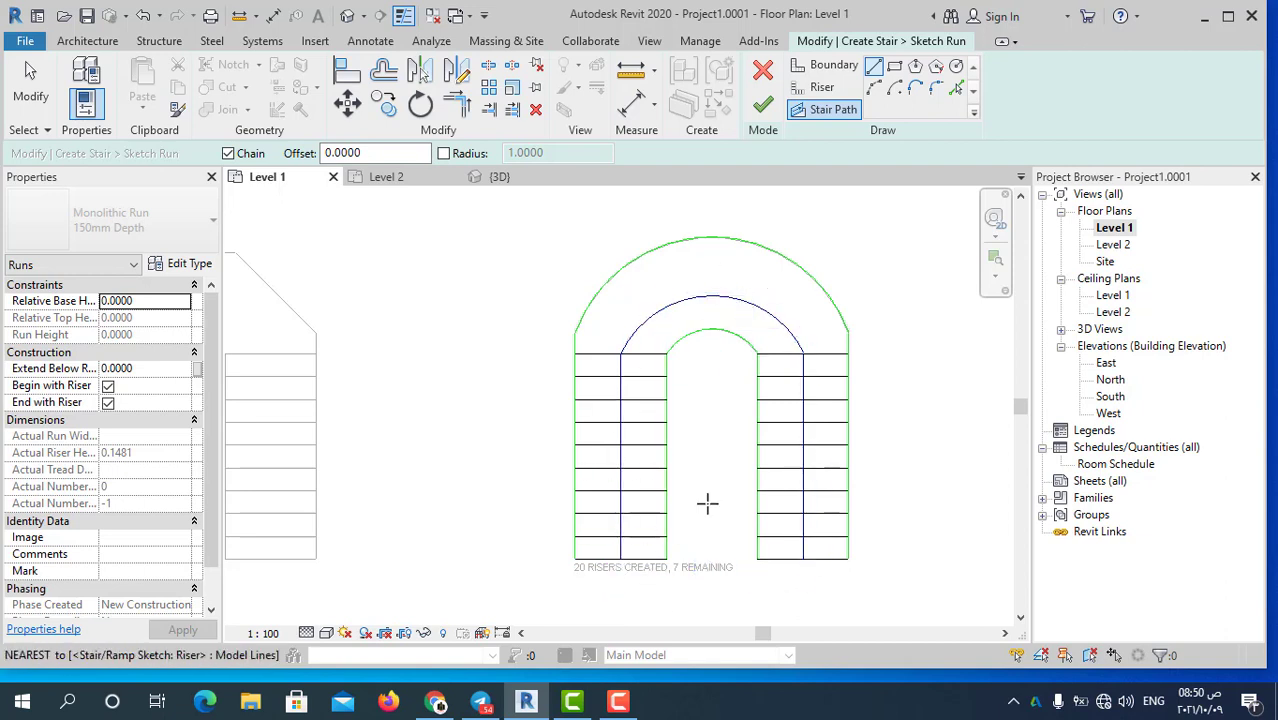
scroll(750, 515, down, 1)
click(757, 545)
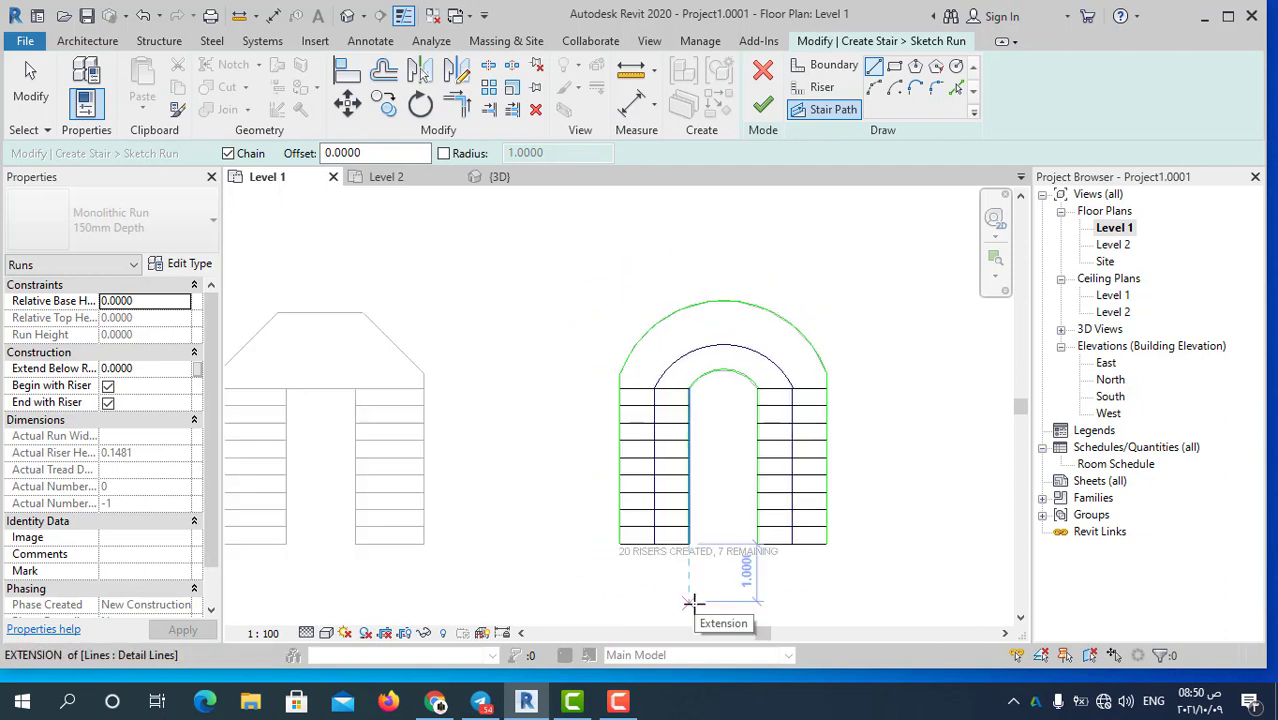
key(Escape)
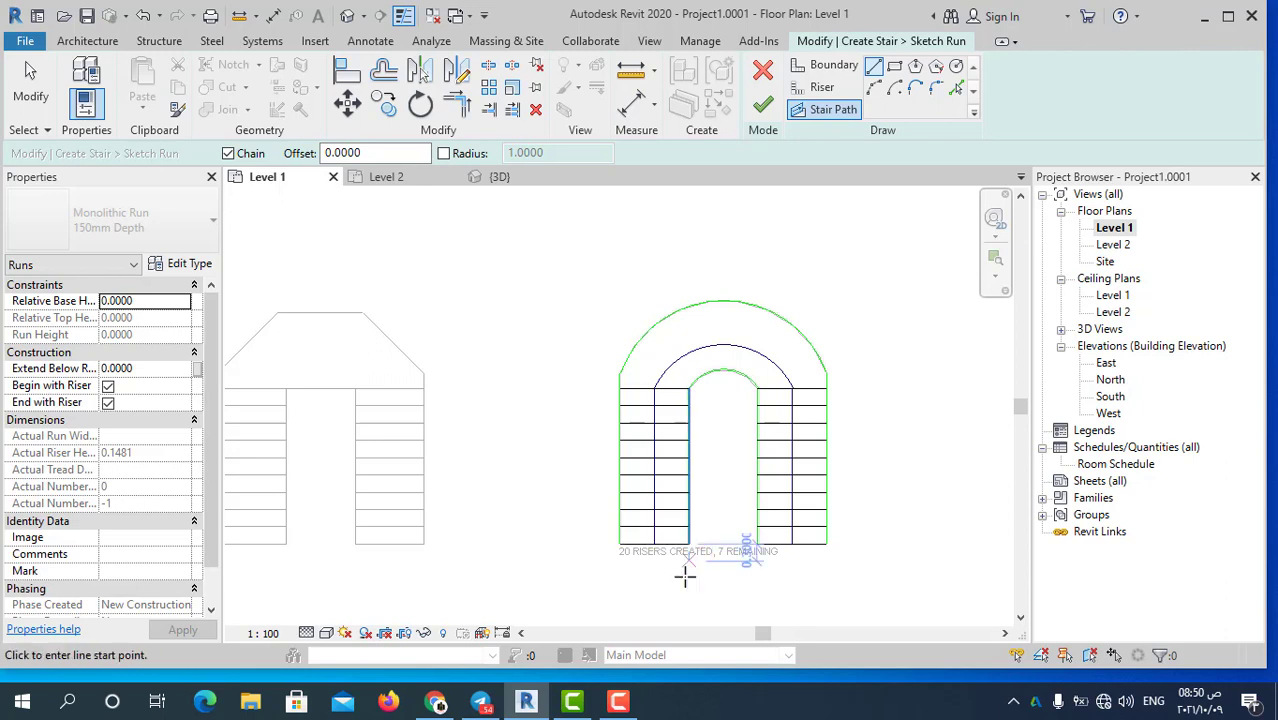
click(764, 106)
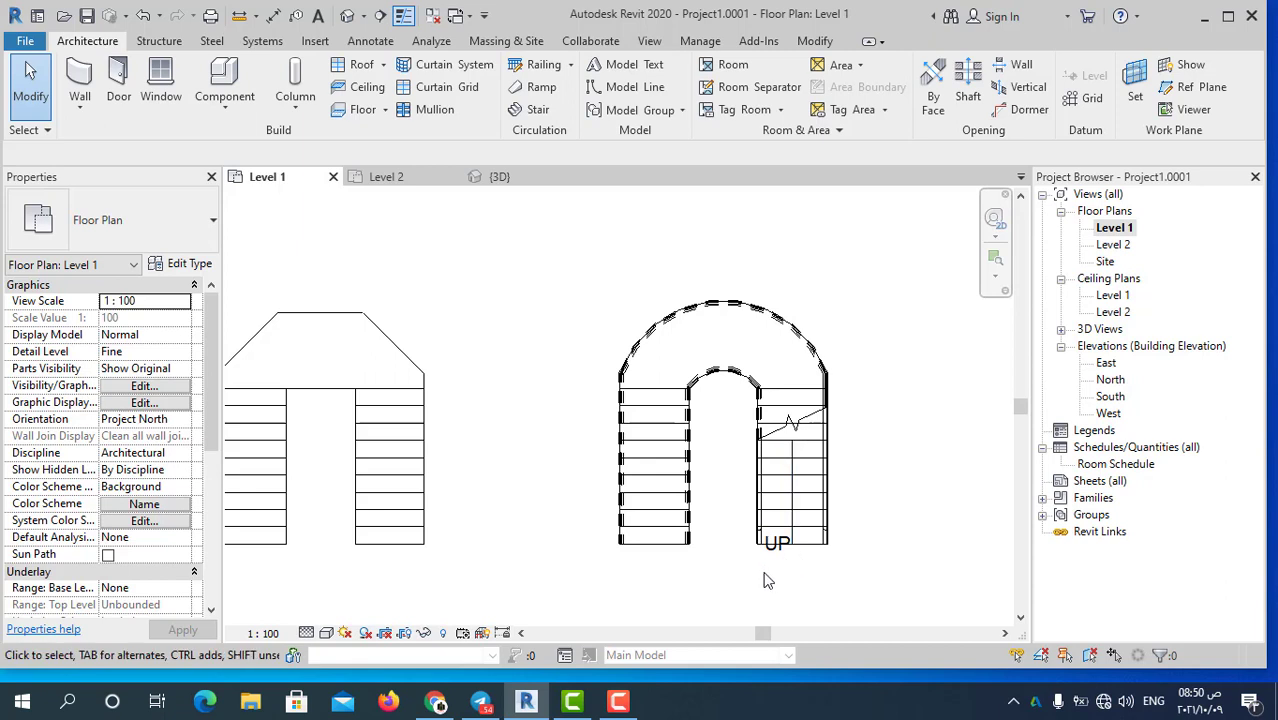
Inspect the finished arched-landing stair in 3D, then return to the Level 1 plan
scroll(750, 505, down, 1)
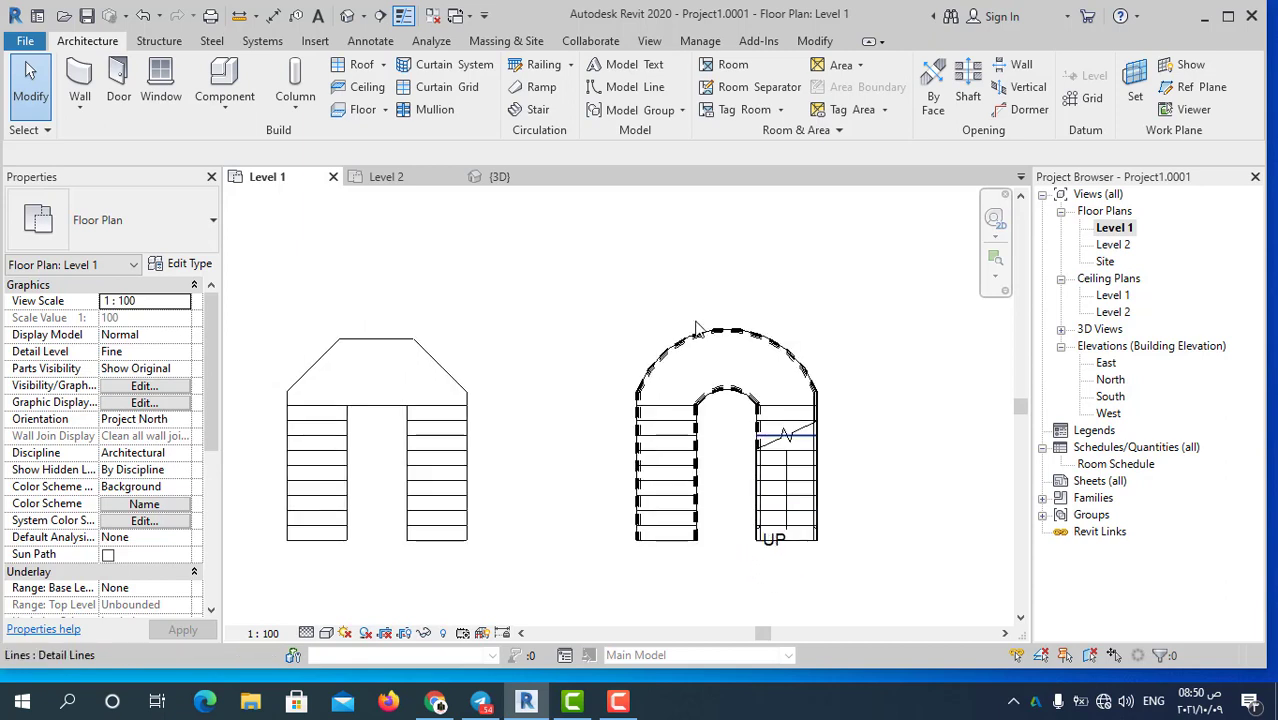
click(349, 17)
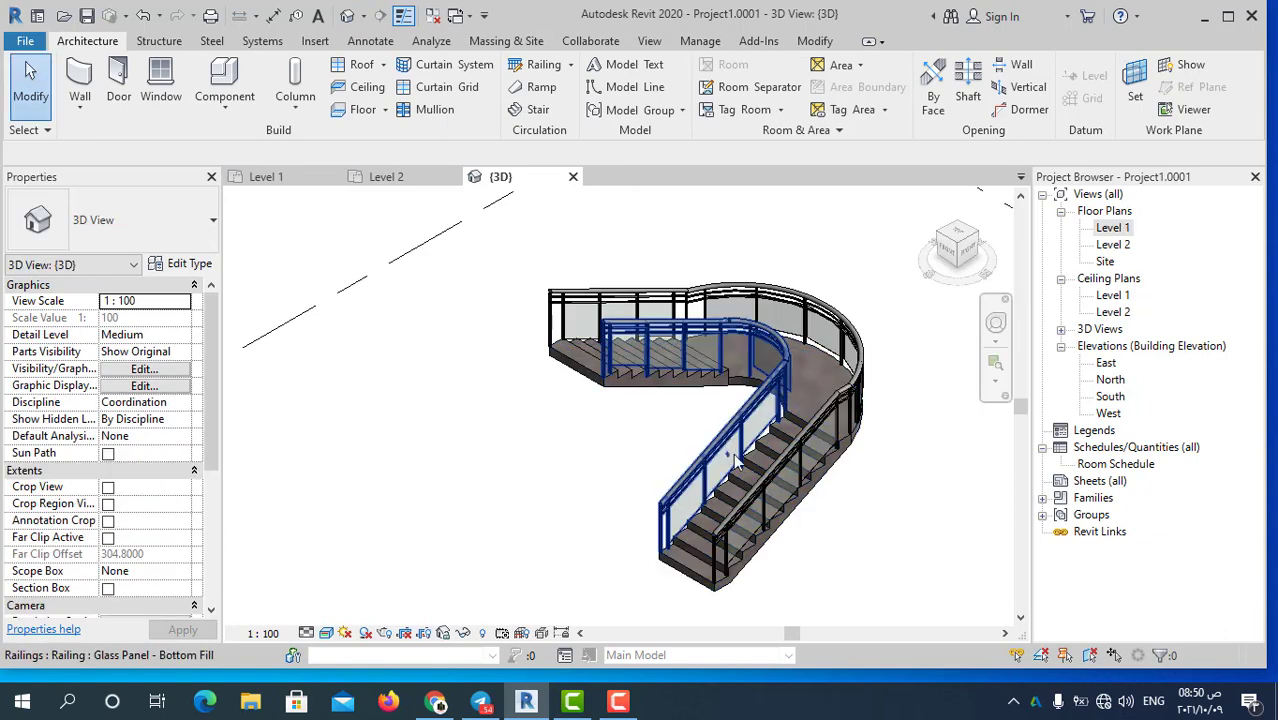
scroll(737, 460, up, 1)
scroll(760, 458, up, 1)
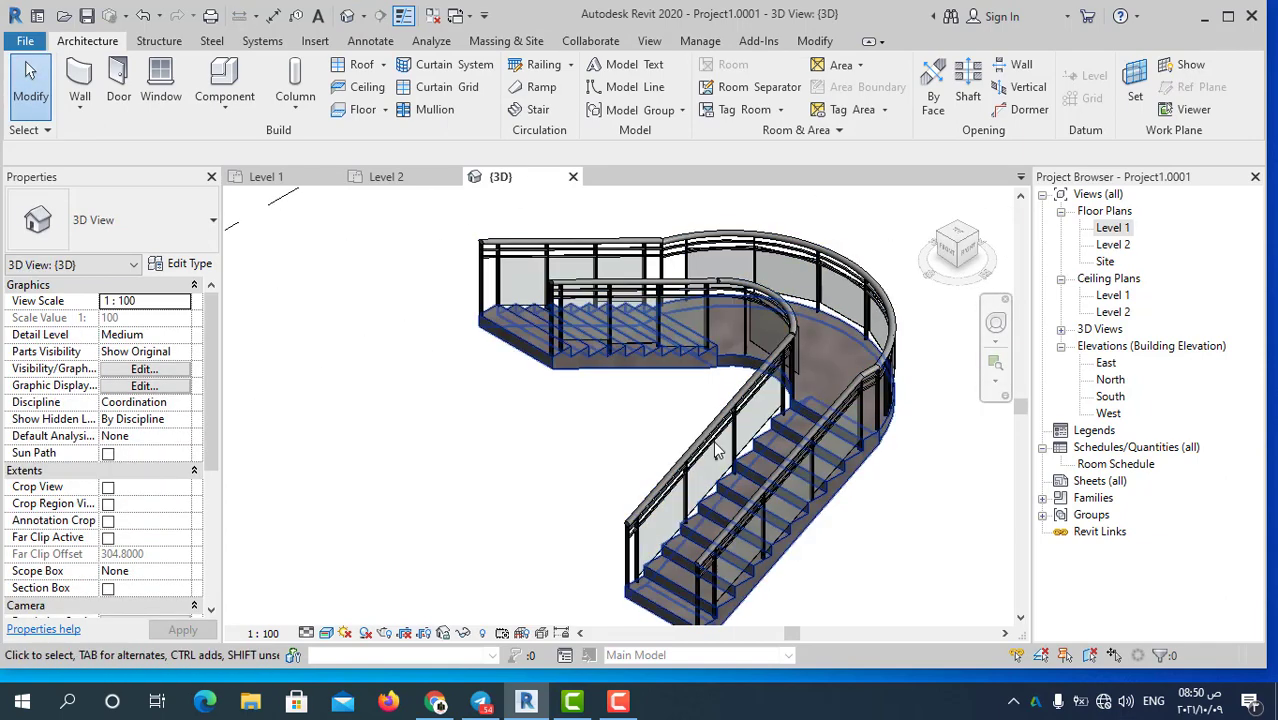
double_click(1113, 228)
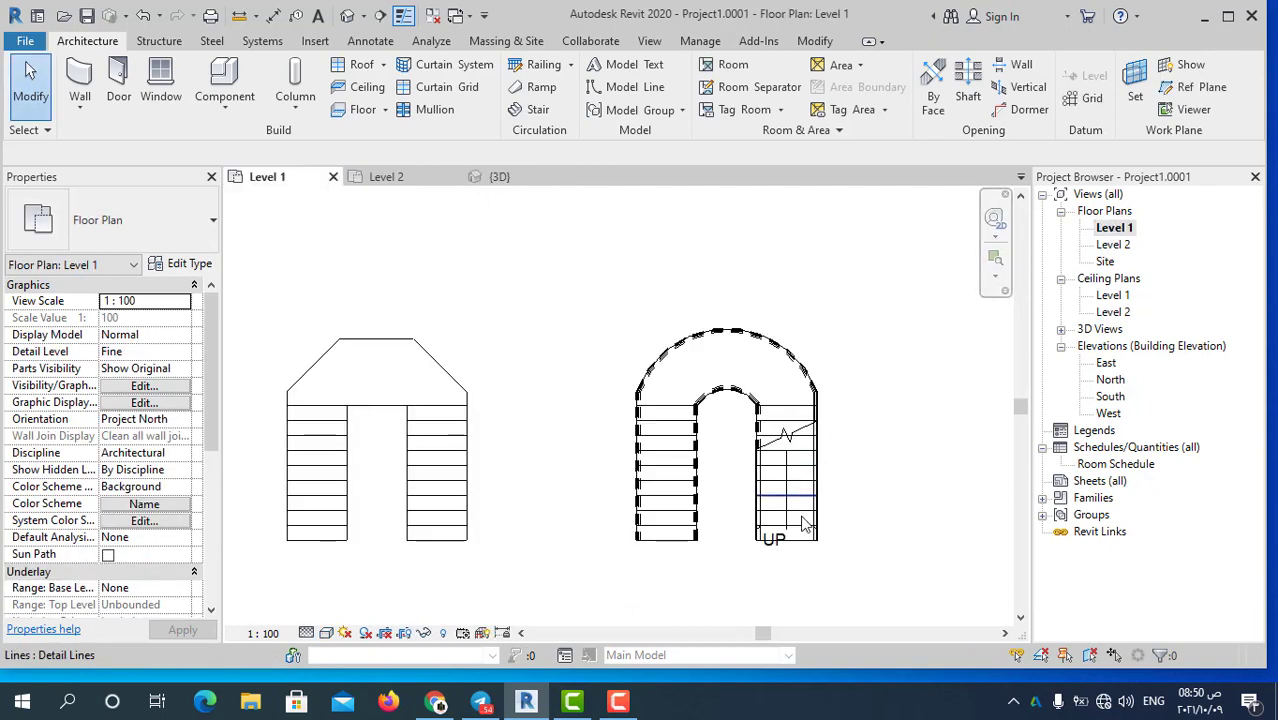
Zoom around the angled-landing layout and dismiss the Project Not Saved Recently reminder
scroll(790, 546, up, 3)
scroll(845, 521, down, 2)
scroll(642, 497, down, 1)
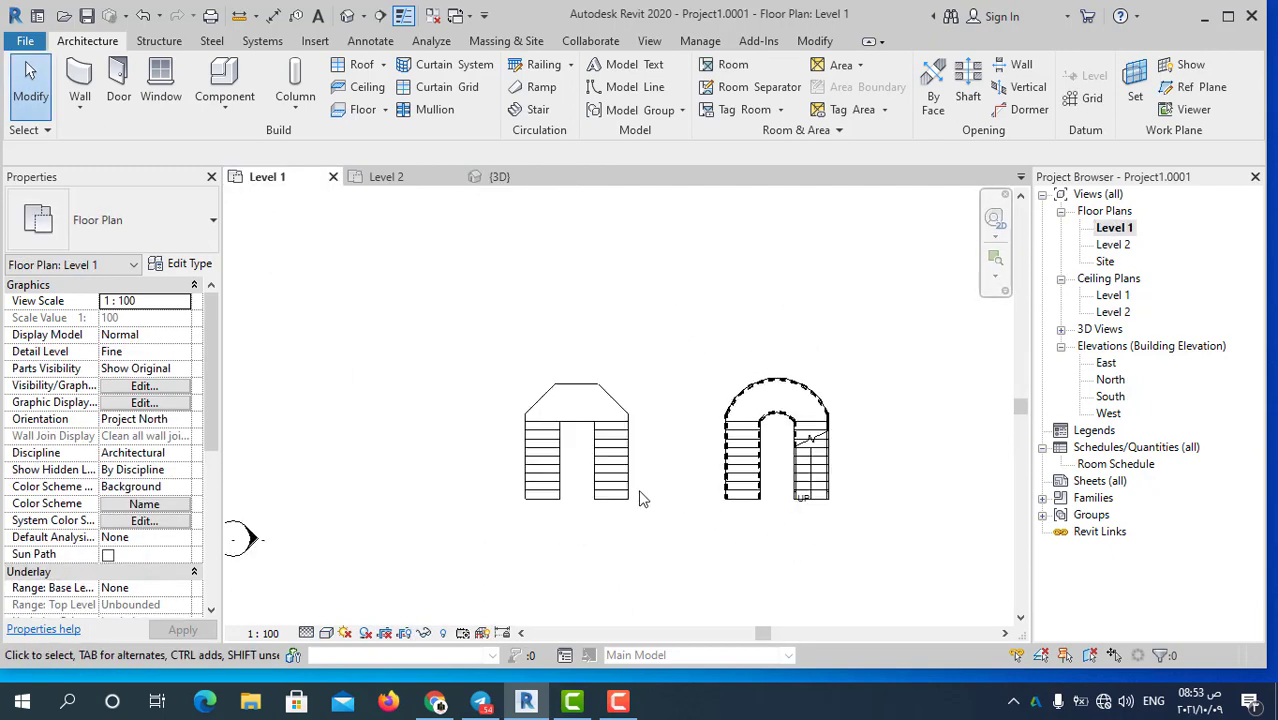
scroll(642, 494, up, 1)
scroll(439, 477, up, 1)
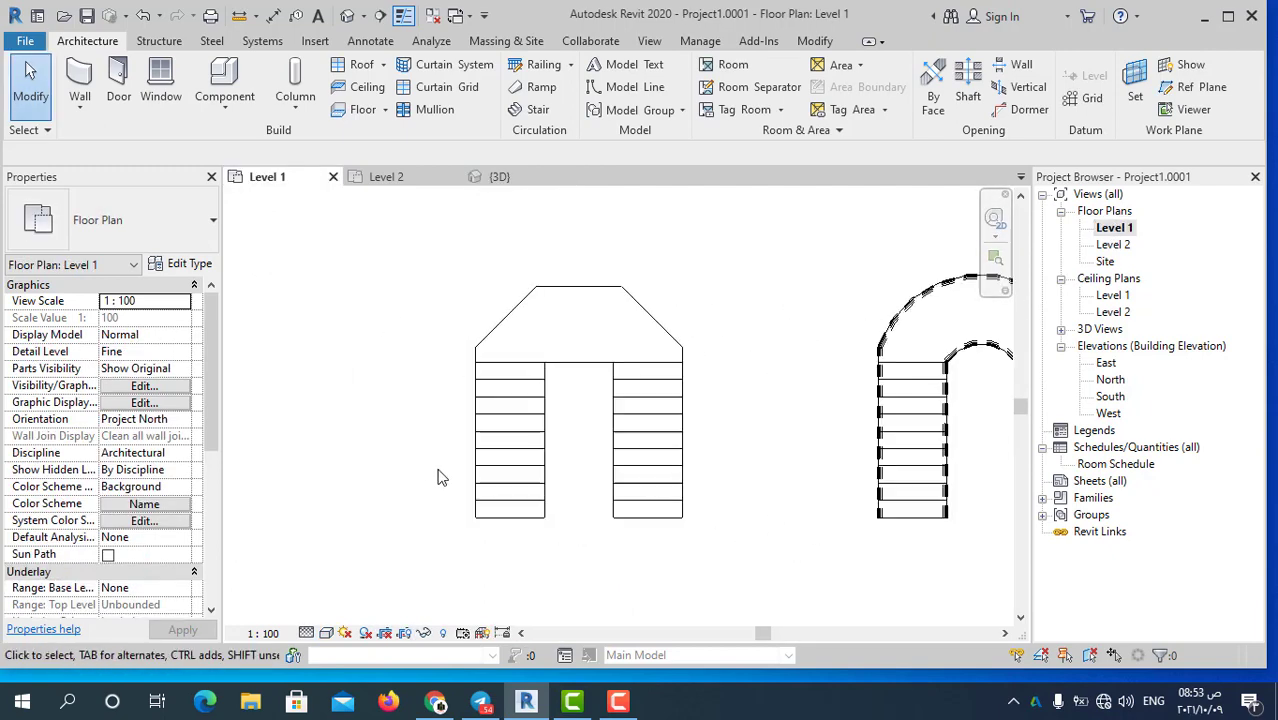
scroll(608, 491, up, 1)
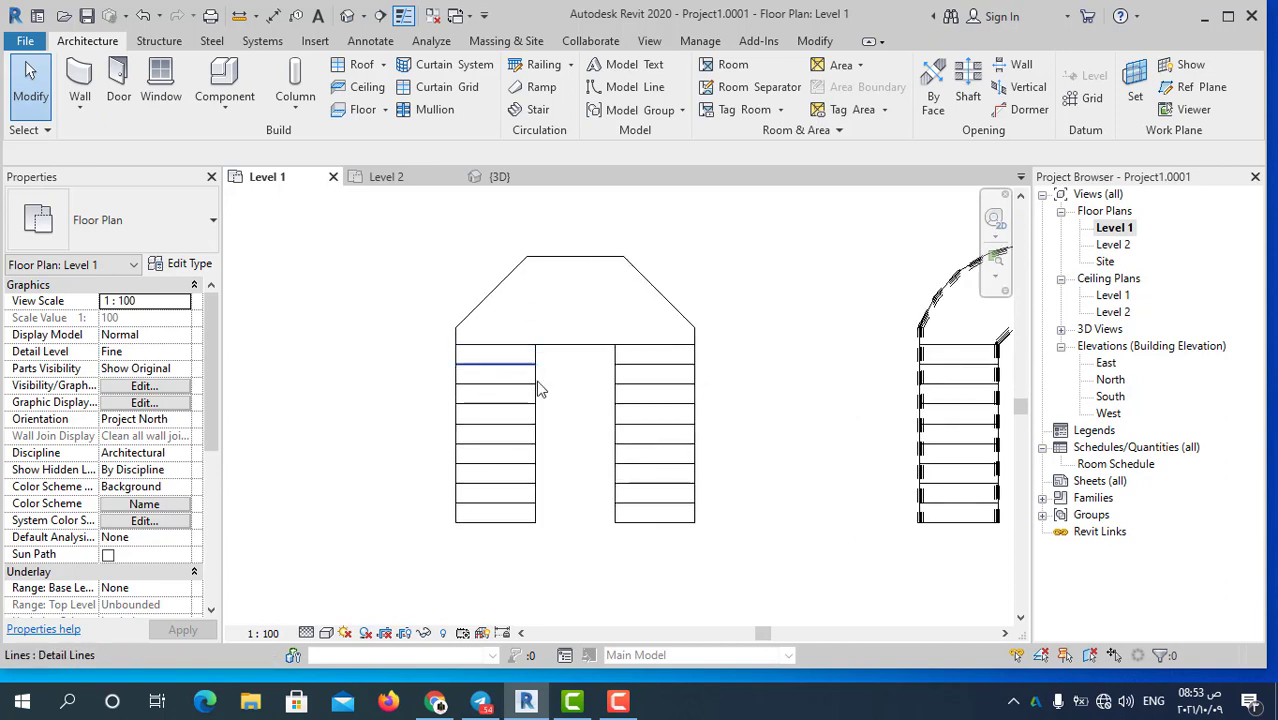
scroll(560, 420, down, 2)
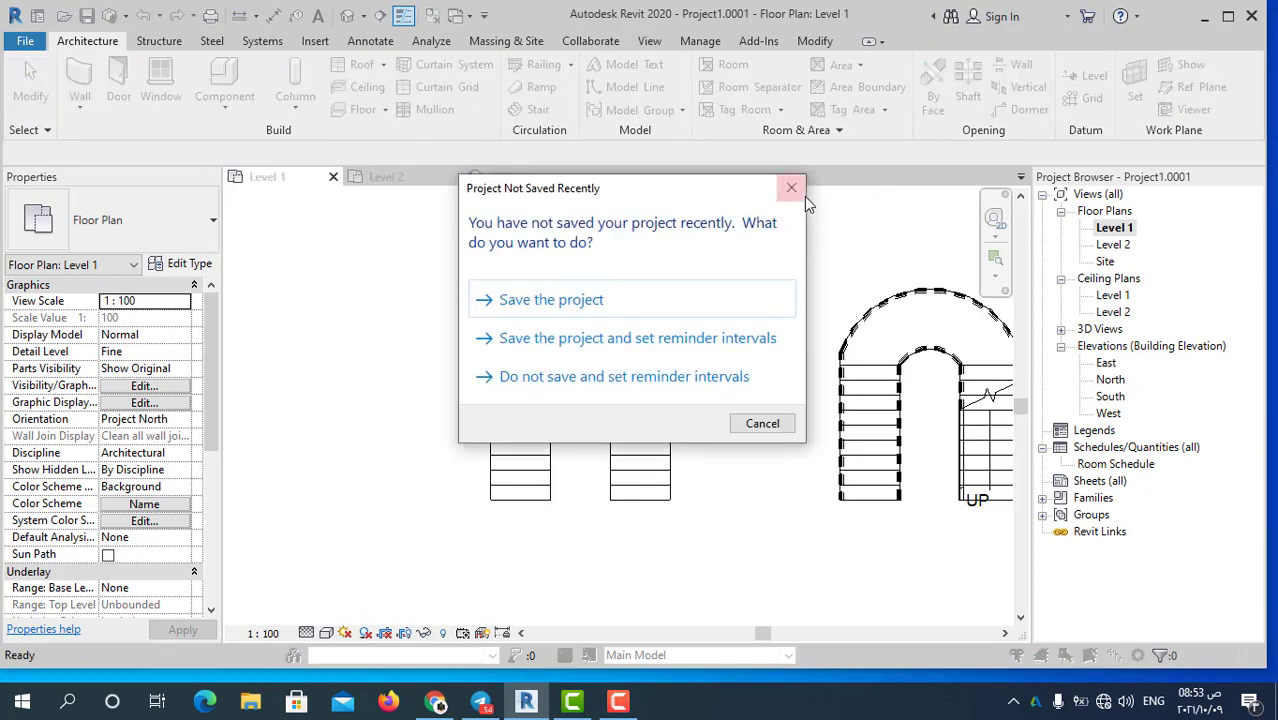
click(803, 196)
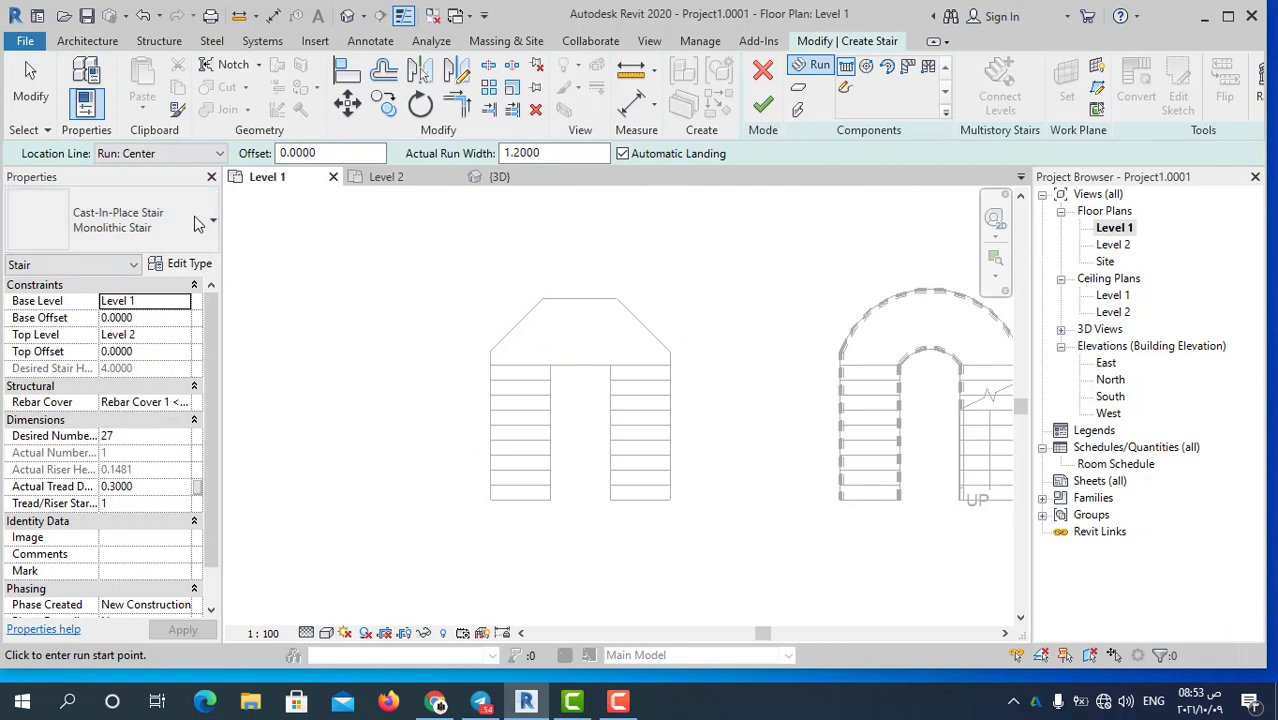
Pick the right run's outer edge and the three angled landing edges as boundary
click(845, 89)
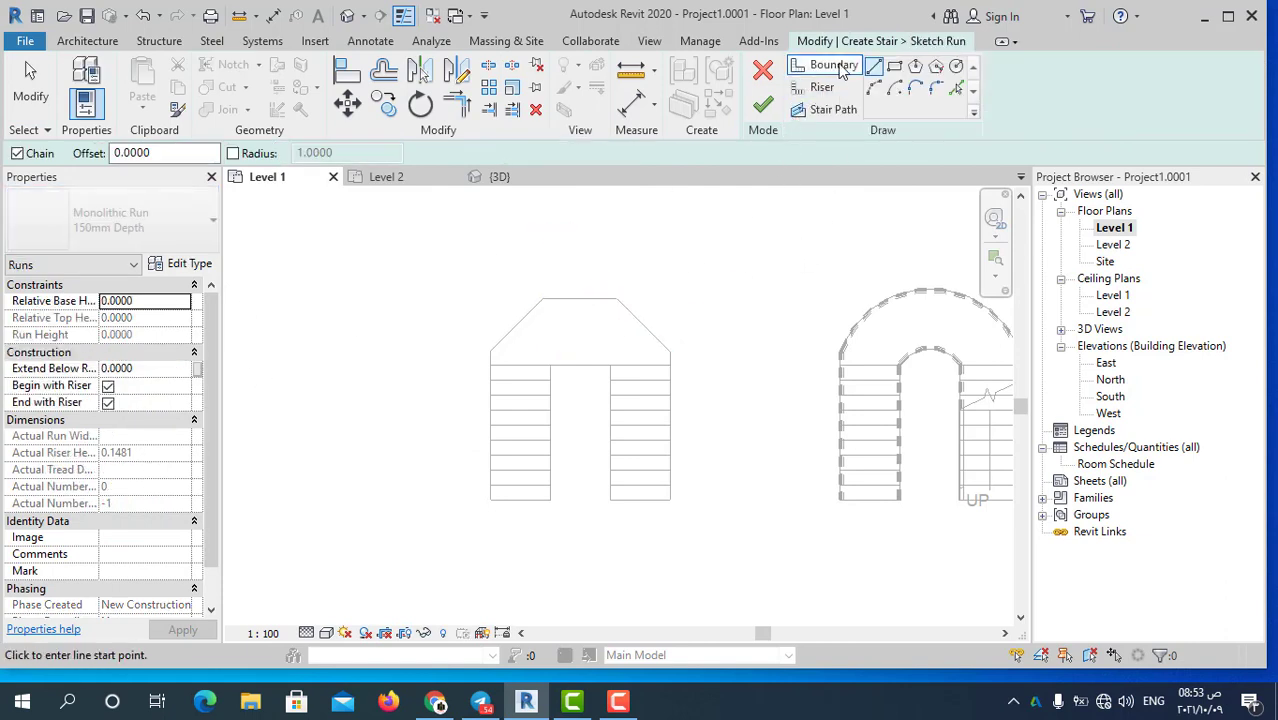
click(955, 88)
scroll(671, 451, up, 1)
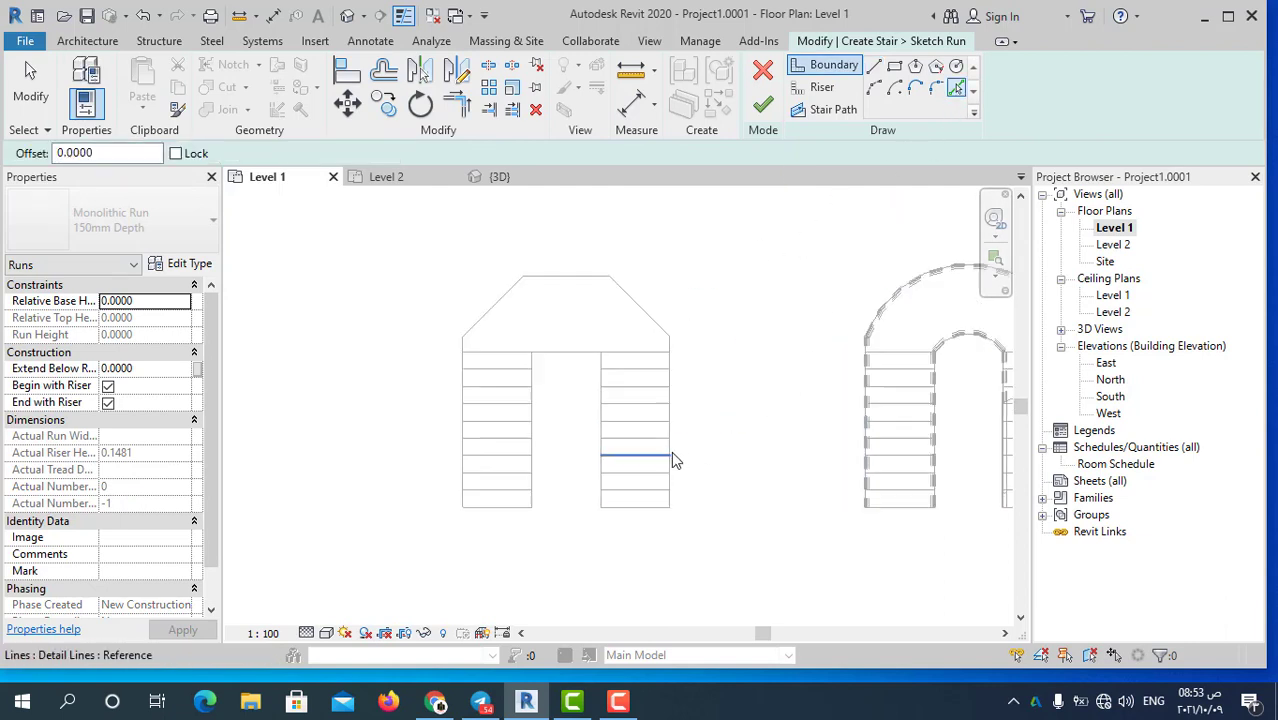
scroll(671, 451, up, 1)
click(668, 404)
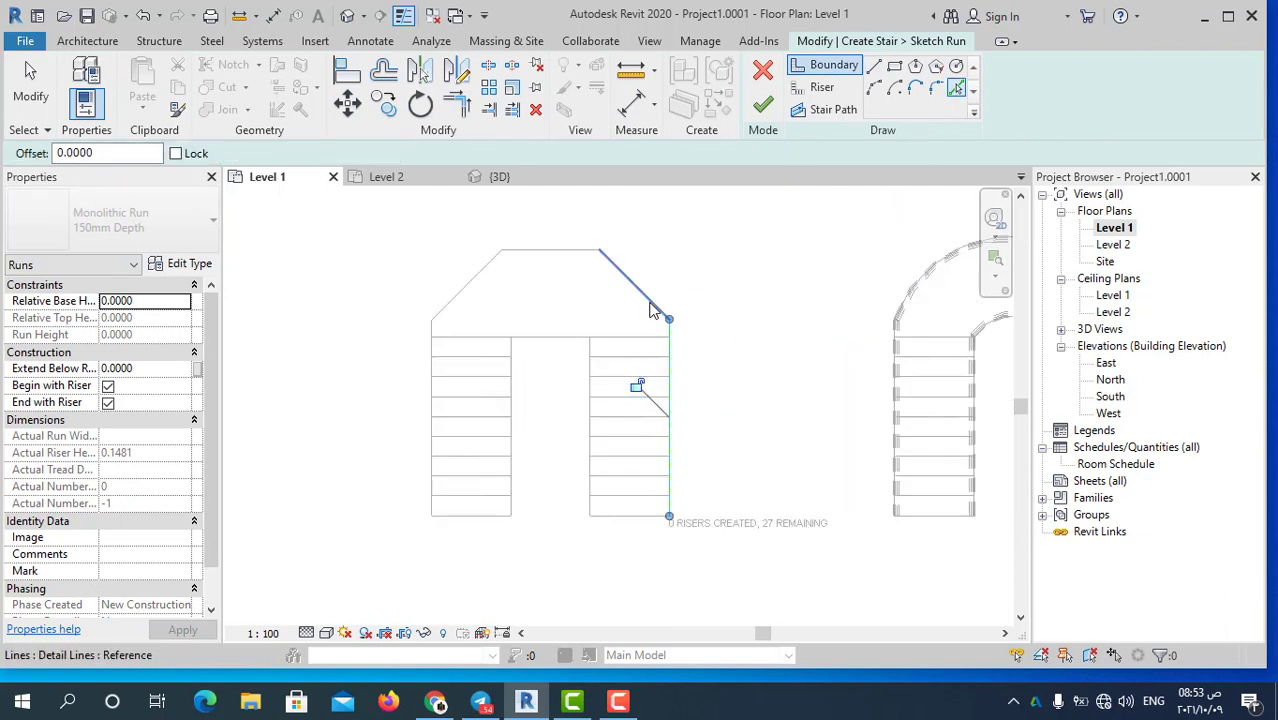
click(628, 280)
click(588, 252)
click(474, 285)
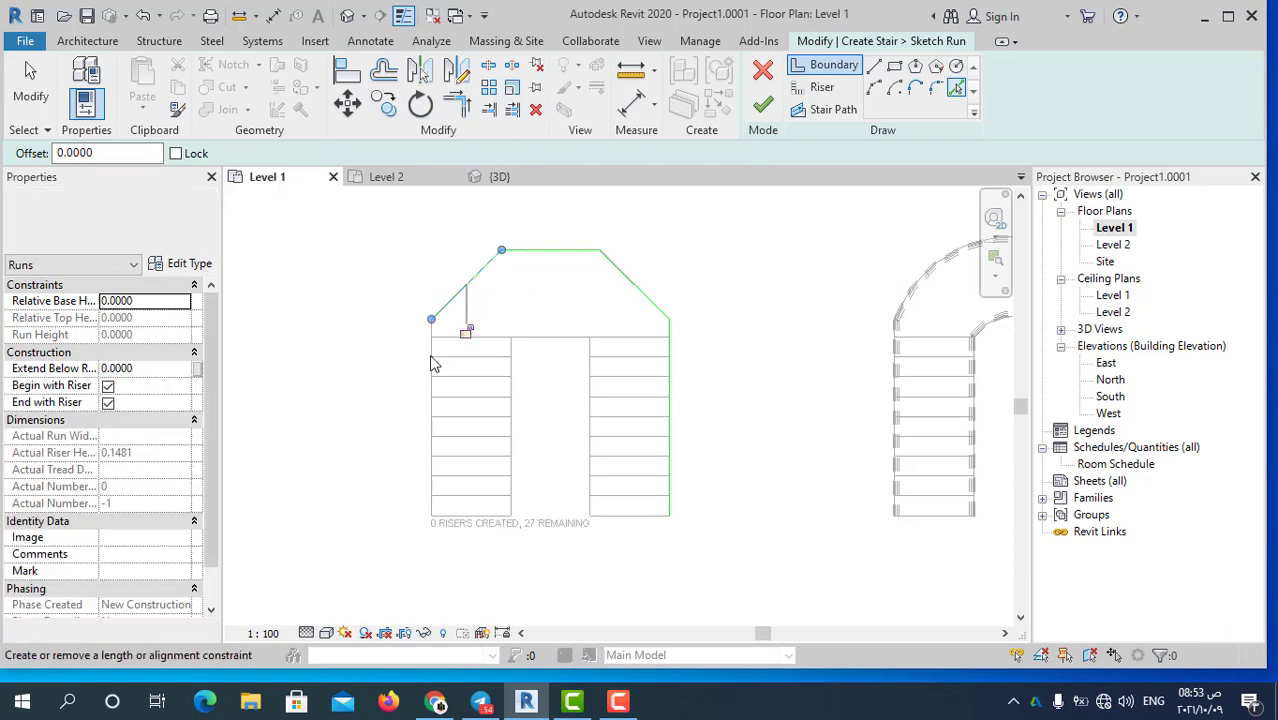
Pick the left outer edge, both inner edges and the gap line to close the boundary
click(433, 350)
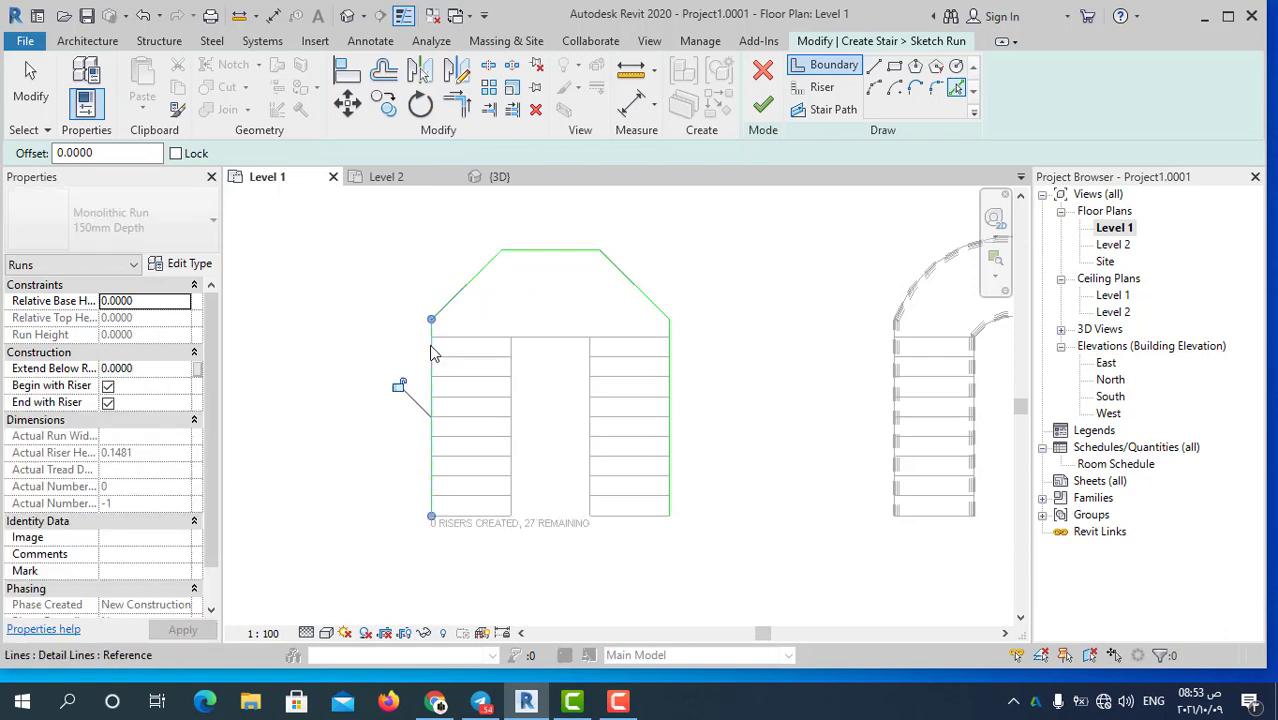
click(511, 418)
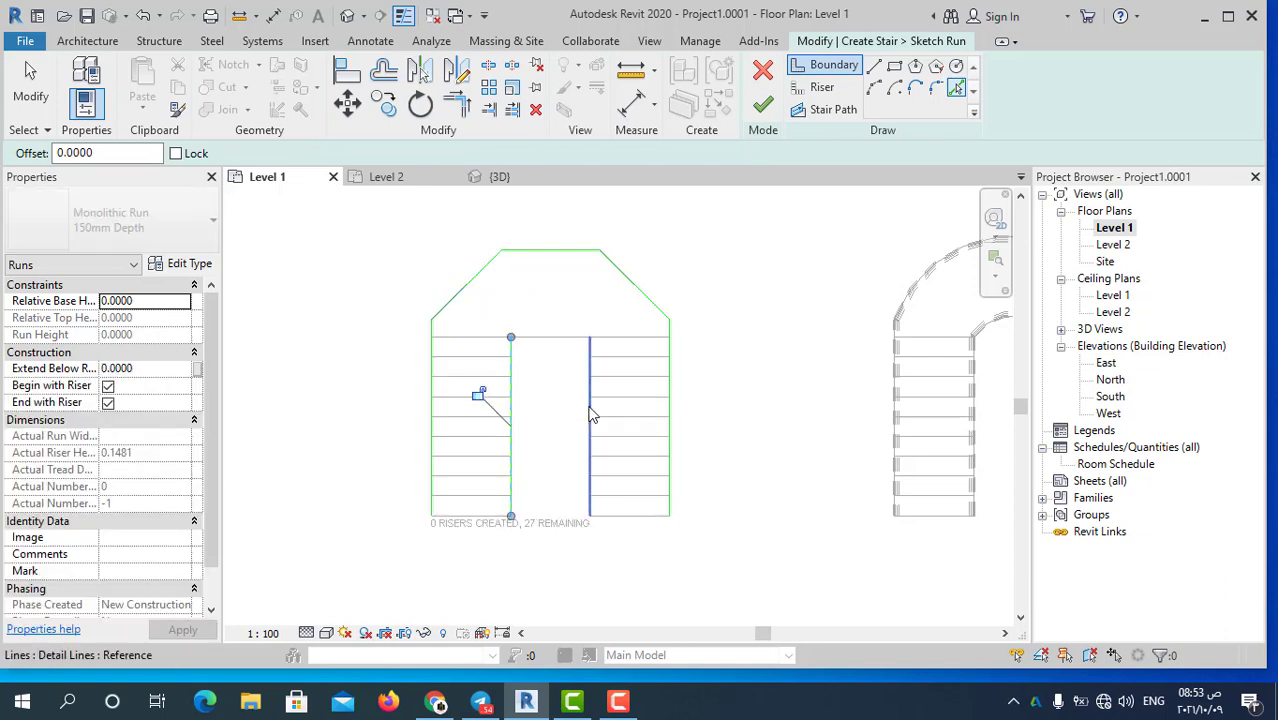
click(590, 405)
click(555, 338)
scroll(685, 443, down, 1)
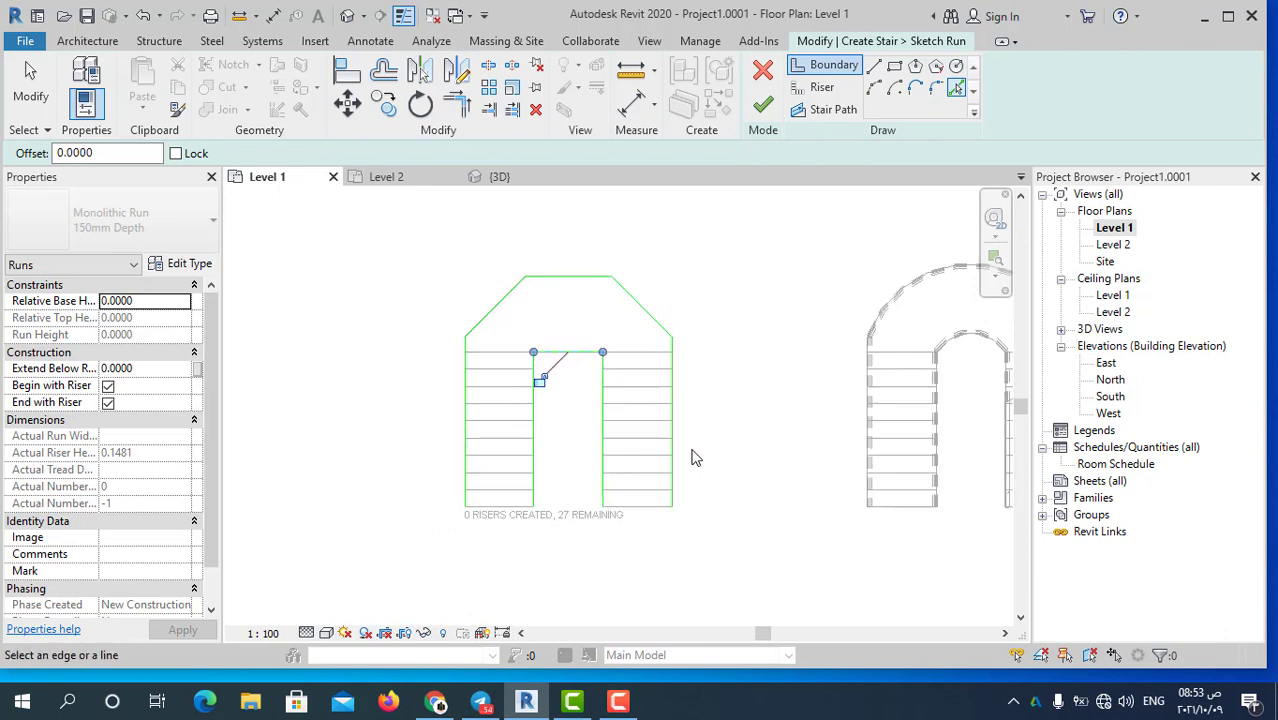
click(822, 88)
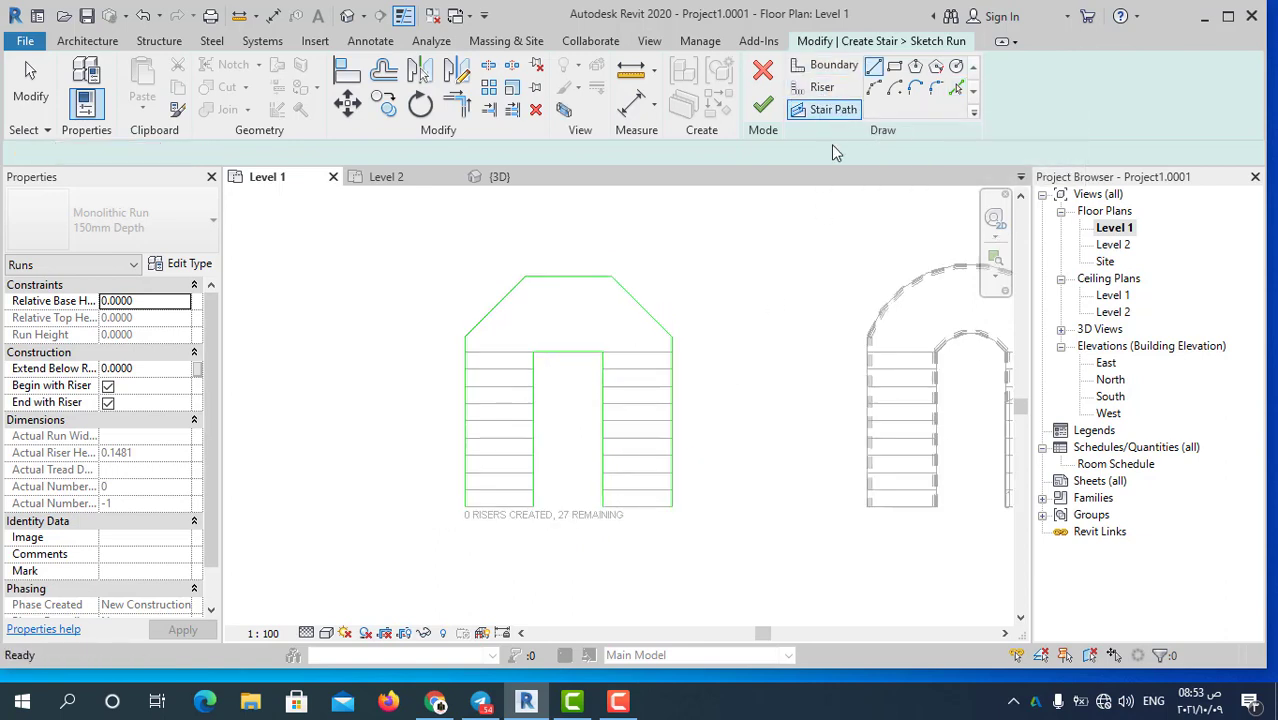
Turn the right run's tread lines, bottom to top, into risers, undoing an overlapping duplicate
click(956, 88)
click(645, 506)
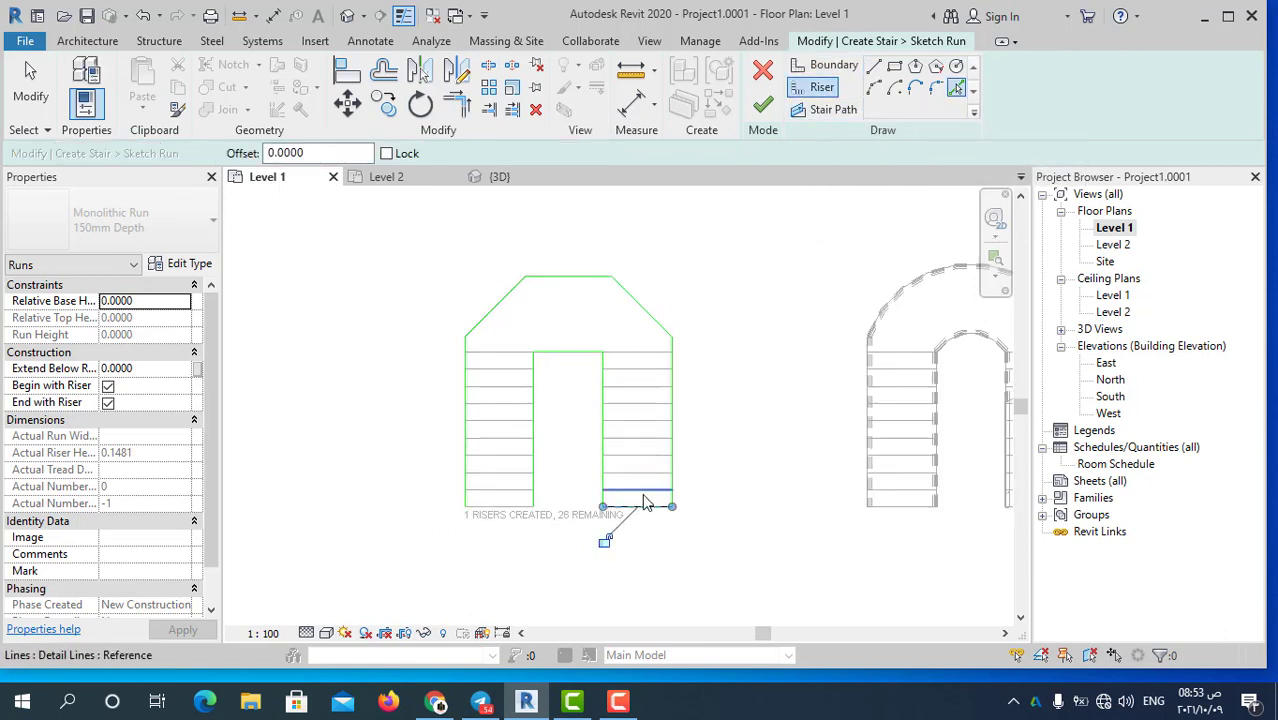
click(648, 489)
click(655, 472)
click(655, 455)
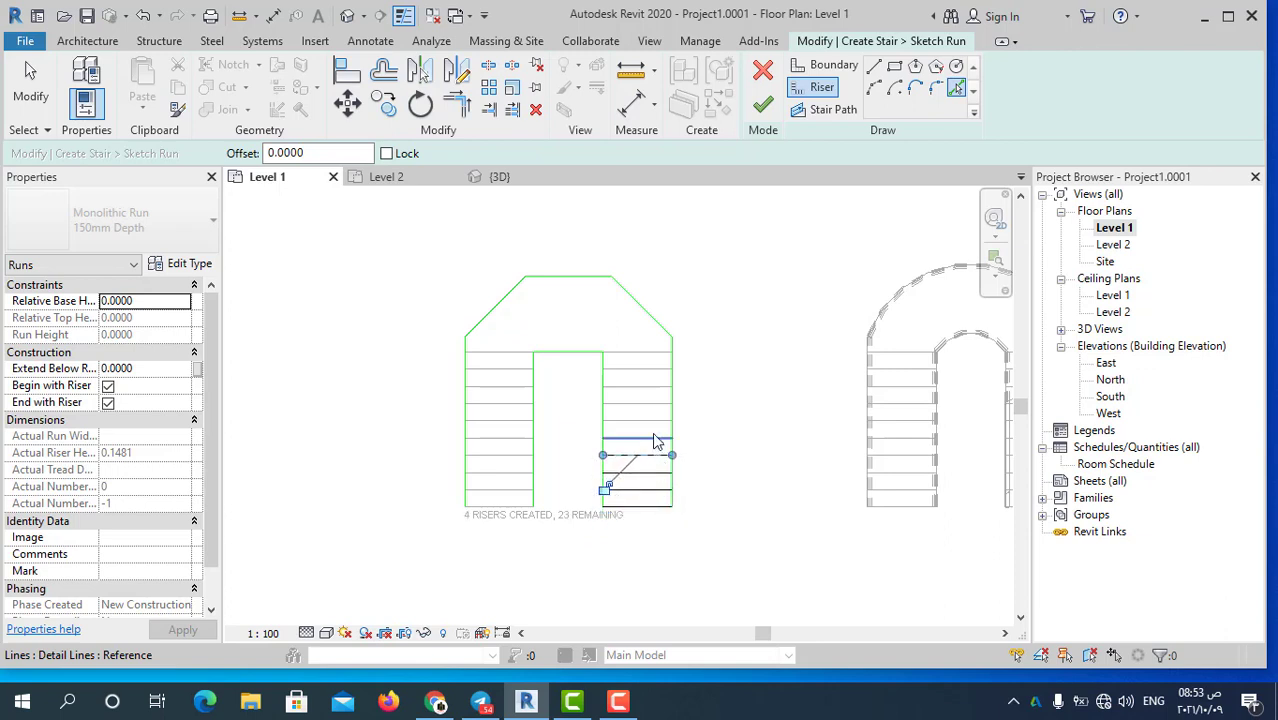
double_click(658, 440)
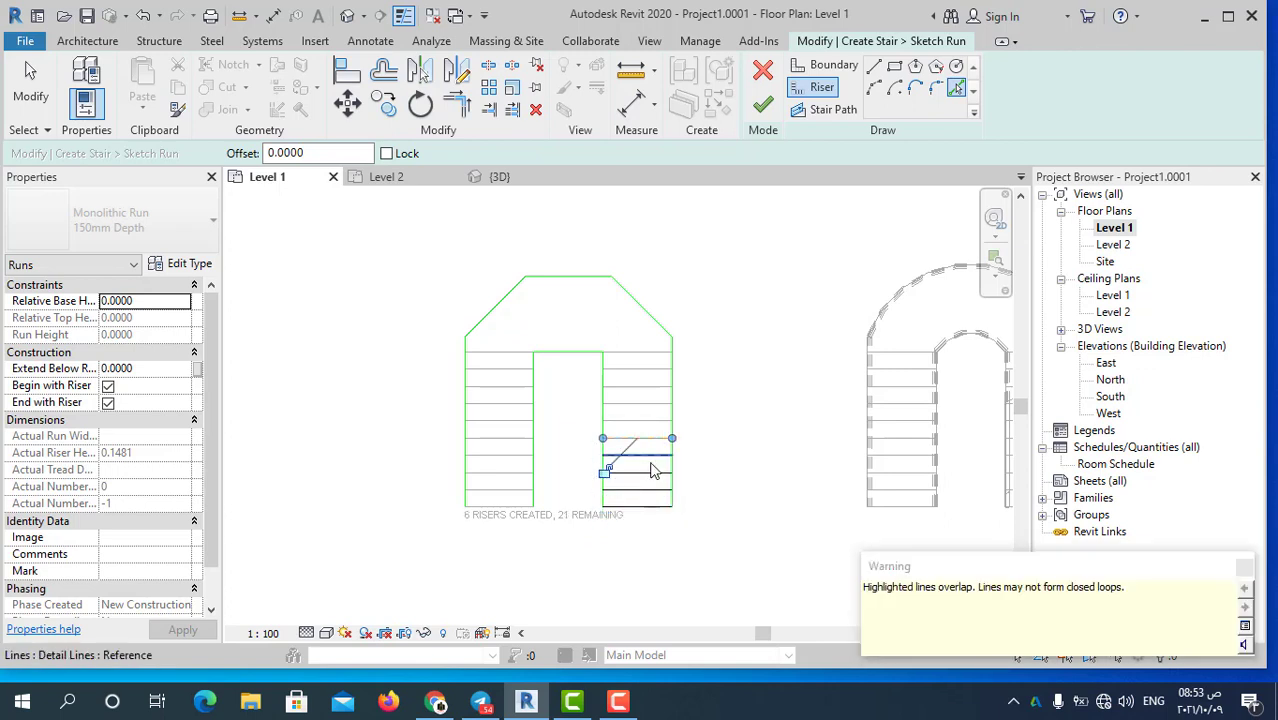
key(ctrl+z)
click(648, 440)
click(648, 420)
click(648, 404)
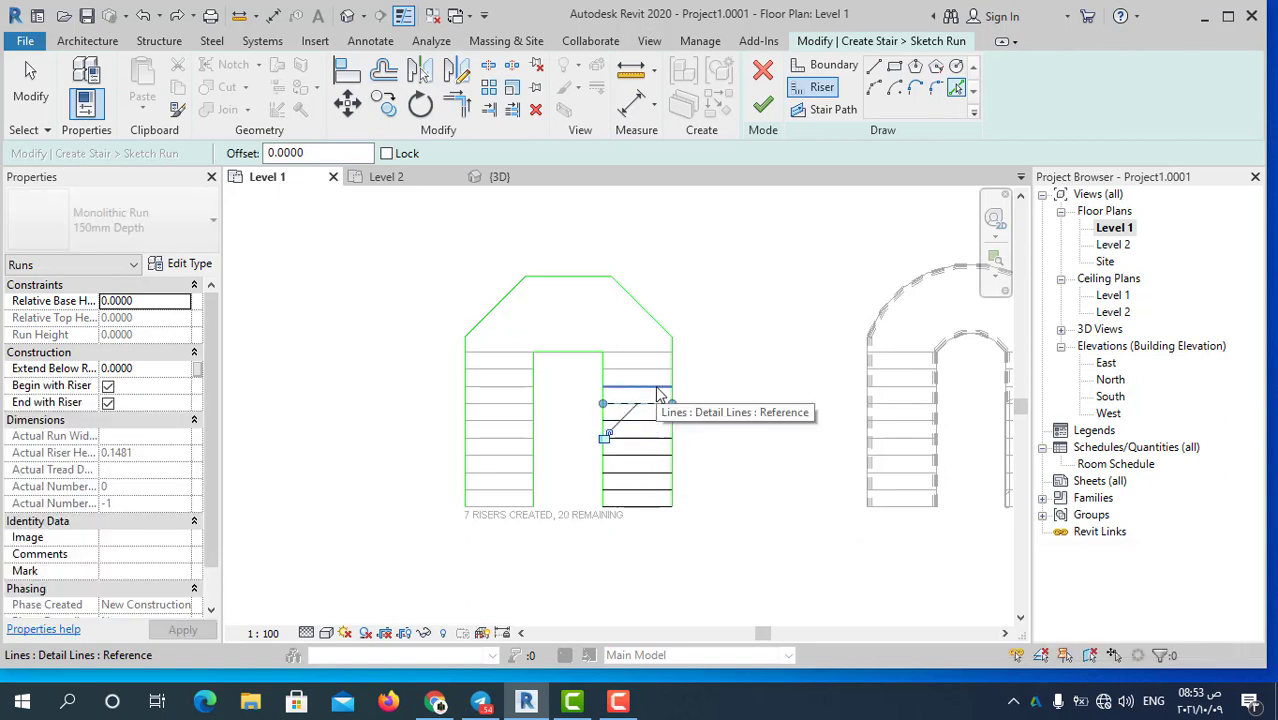
click(654, 386)
click(655, 372)
click(656, 356)
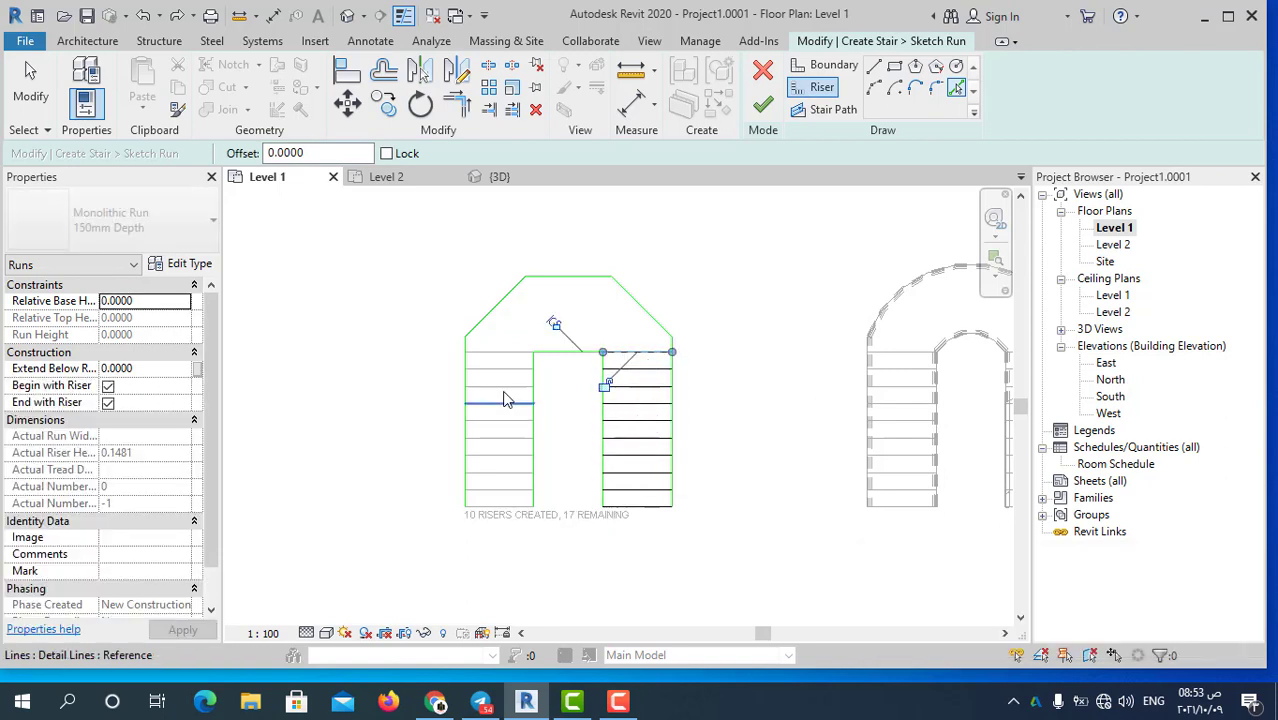
Turn the left run's tread lines, including its top and bottom lines, into risers
click(500, 356)
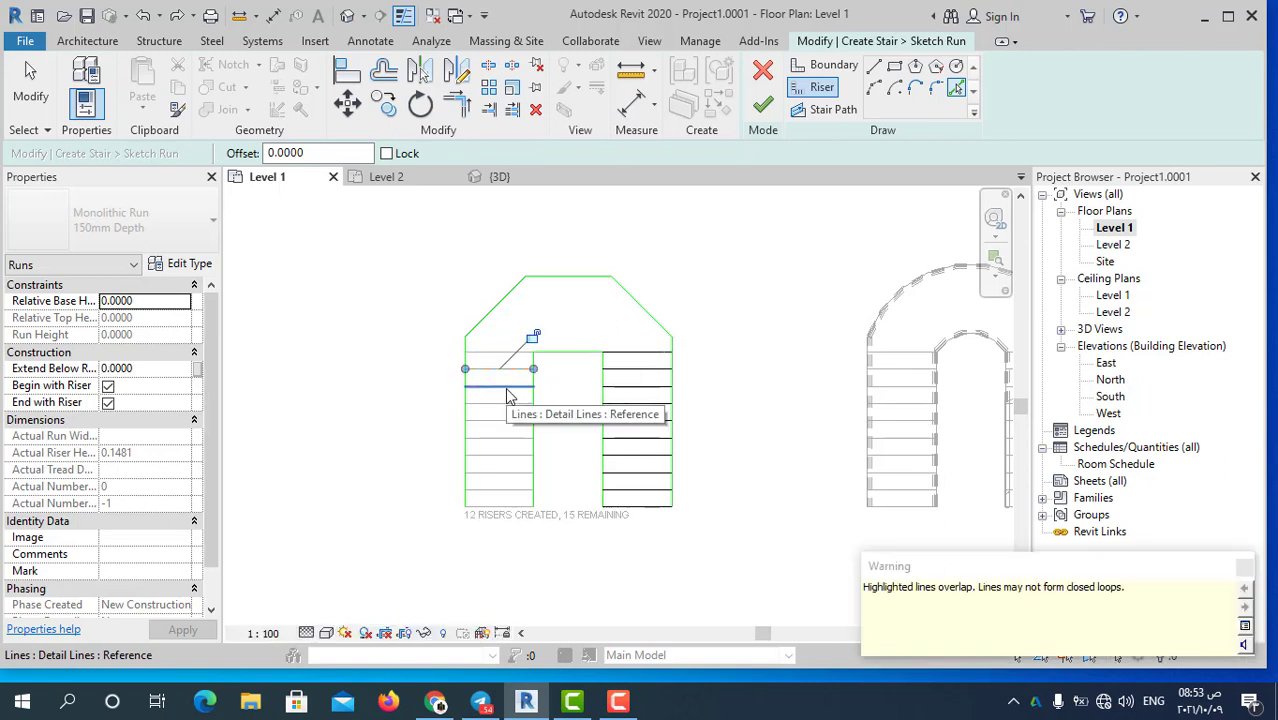
click(512, 388)
key(ctrl+z)
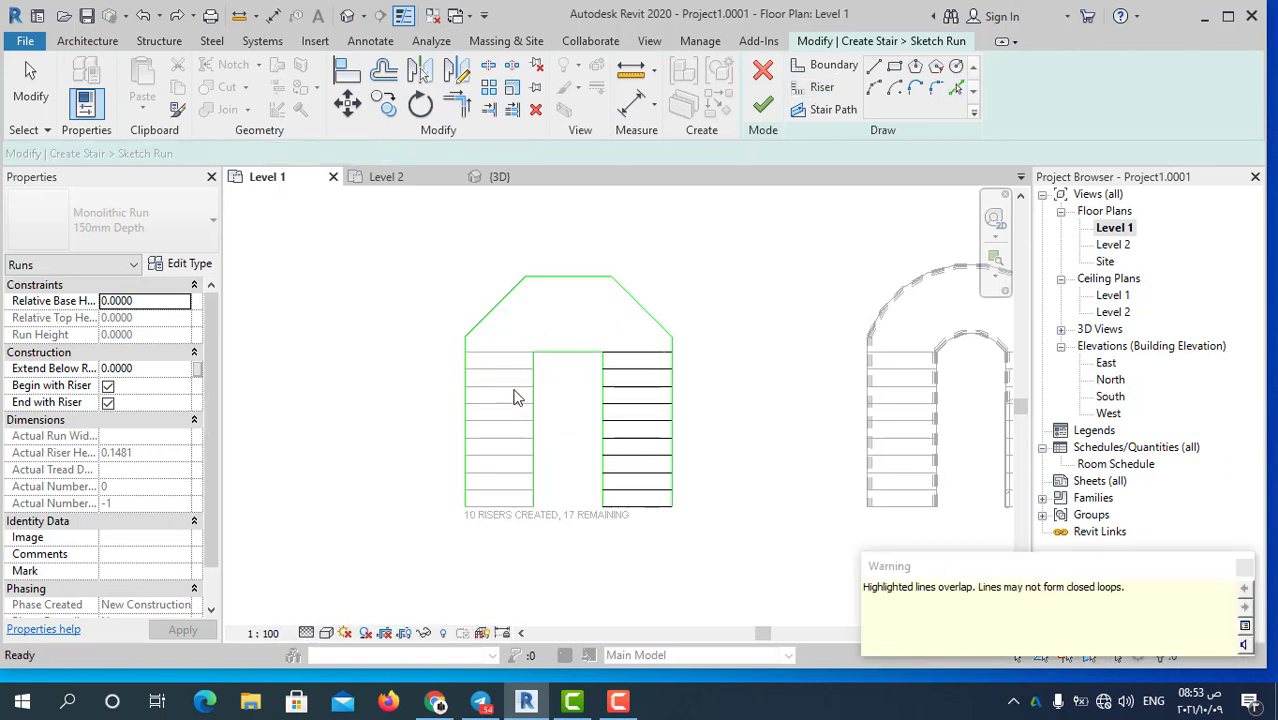
key(ctrl+z)
click(500, 378)
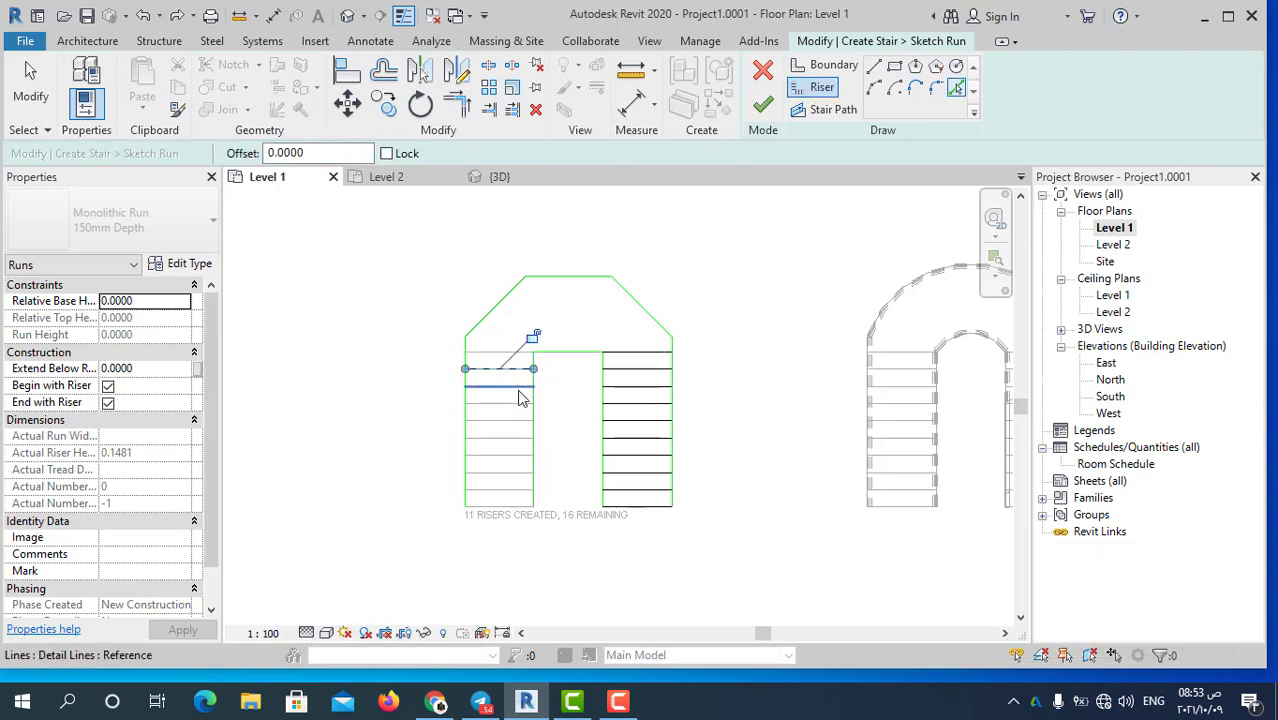
click(522, 391)
click(511, 418)
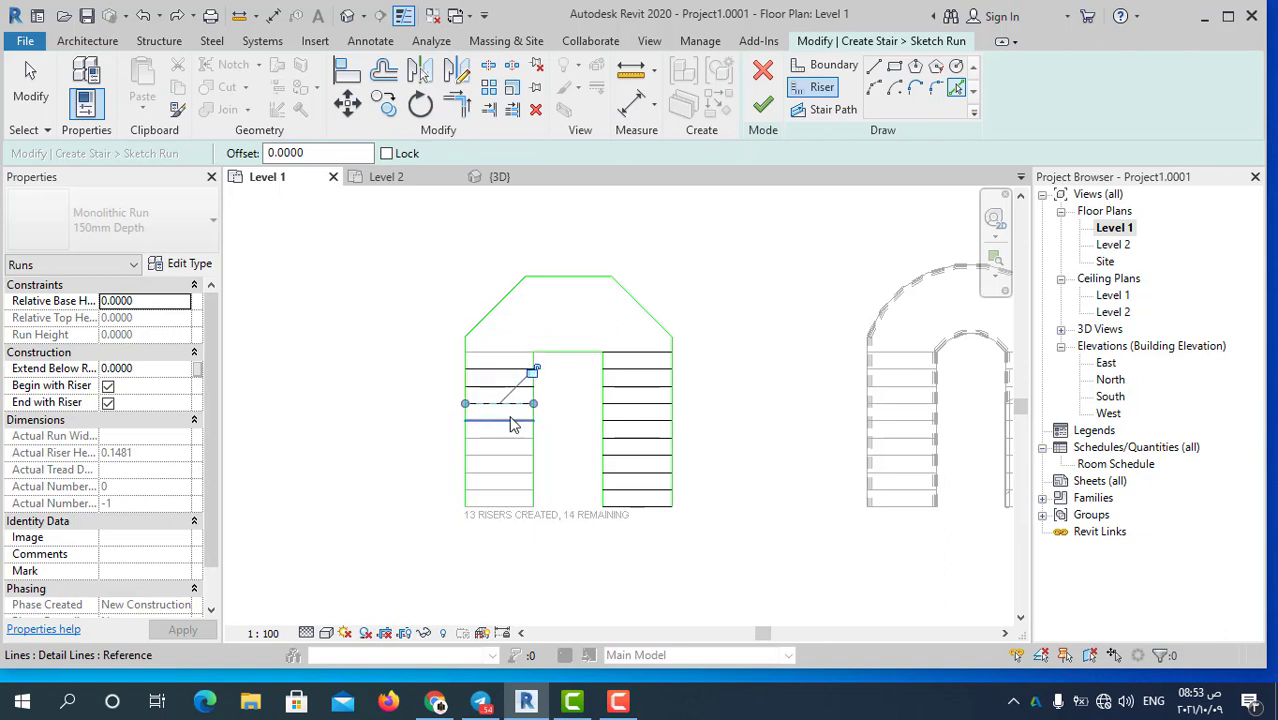
click(512, 433)
click(507, 450)
click(506, 466)
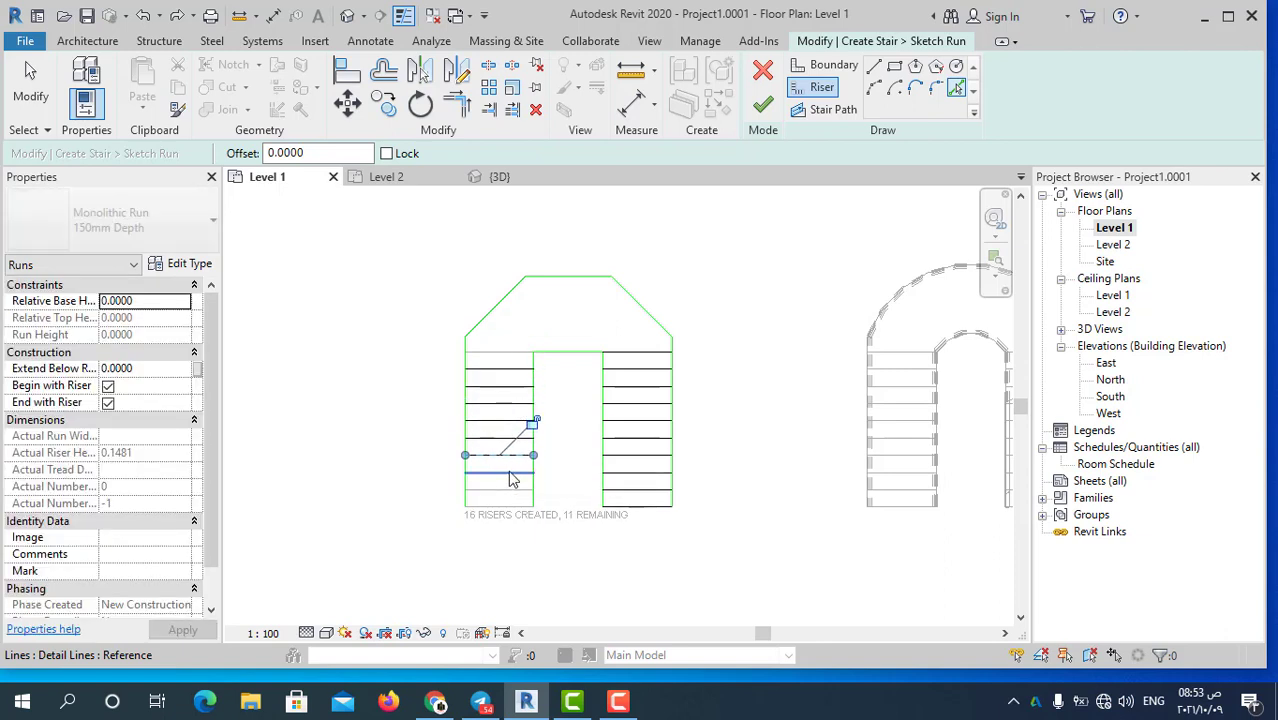
click(509, 478)
click(510, 495)
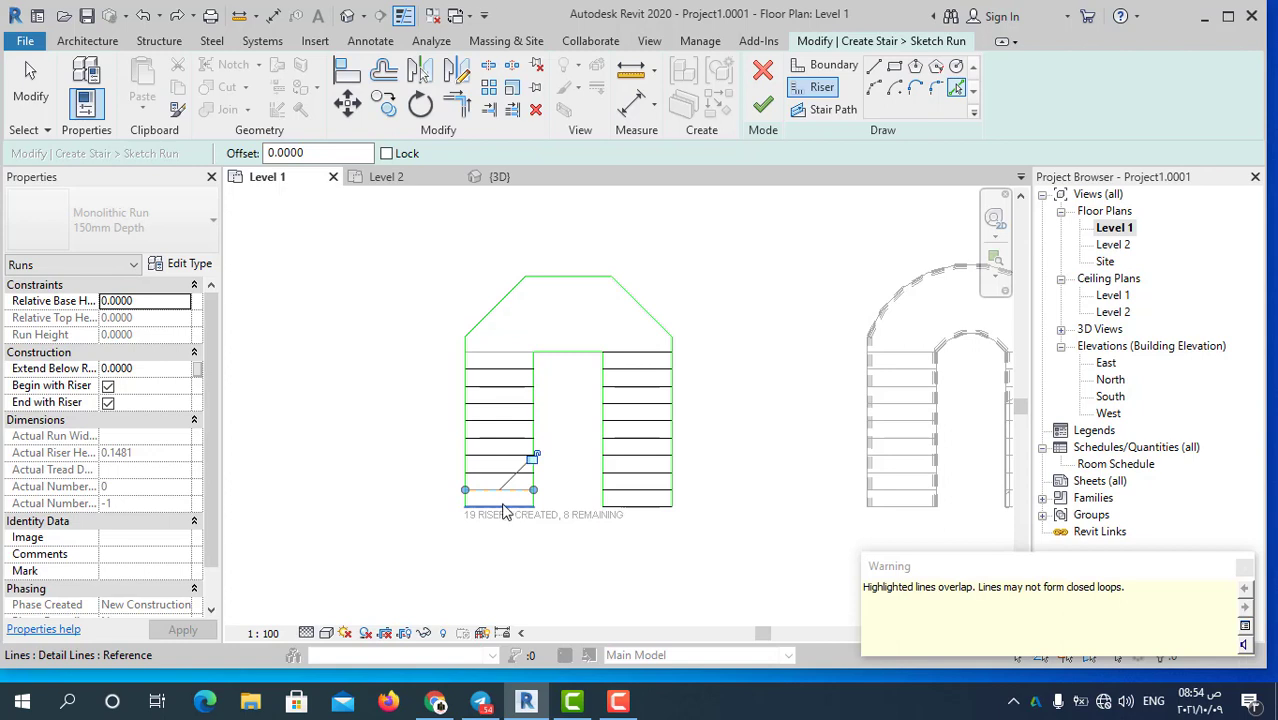
key(Escape)
click(511, 506)
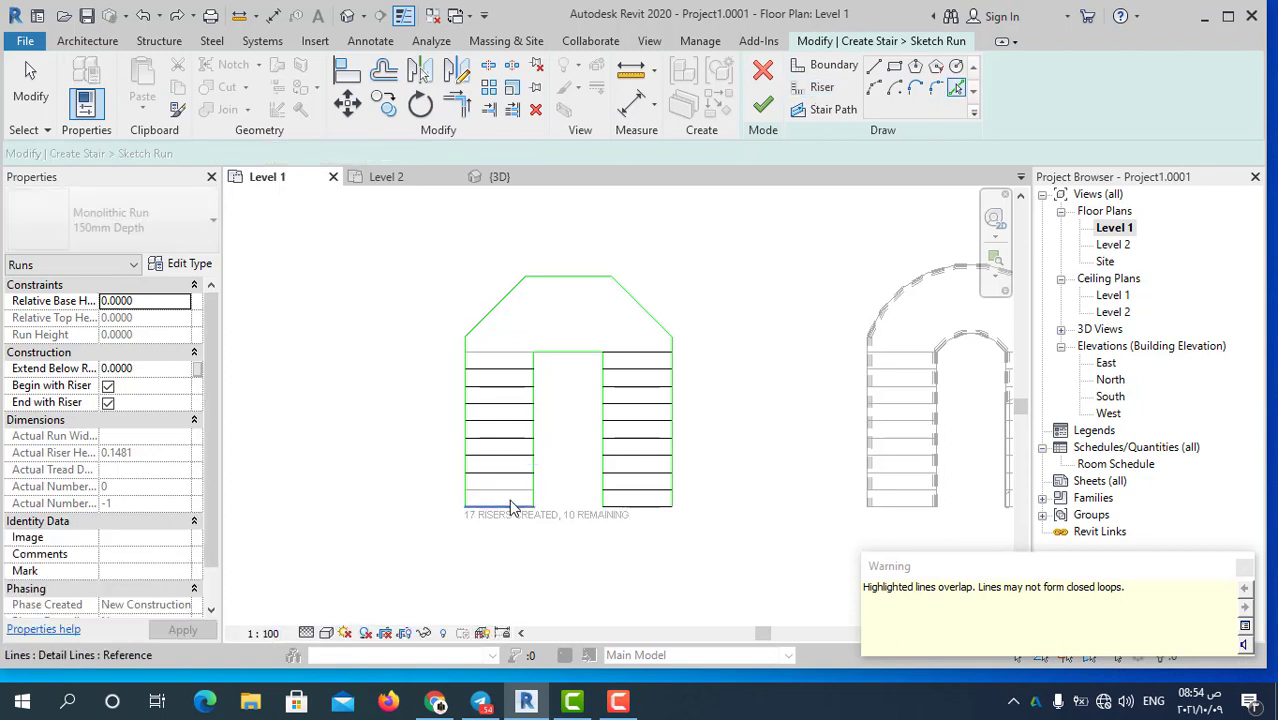
click(513, 509)
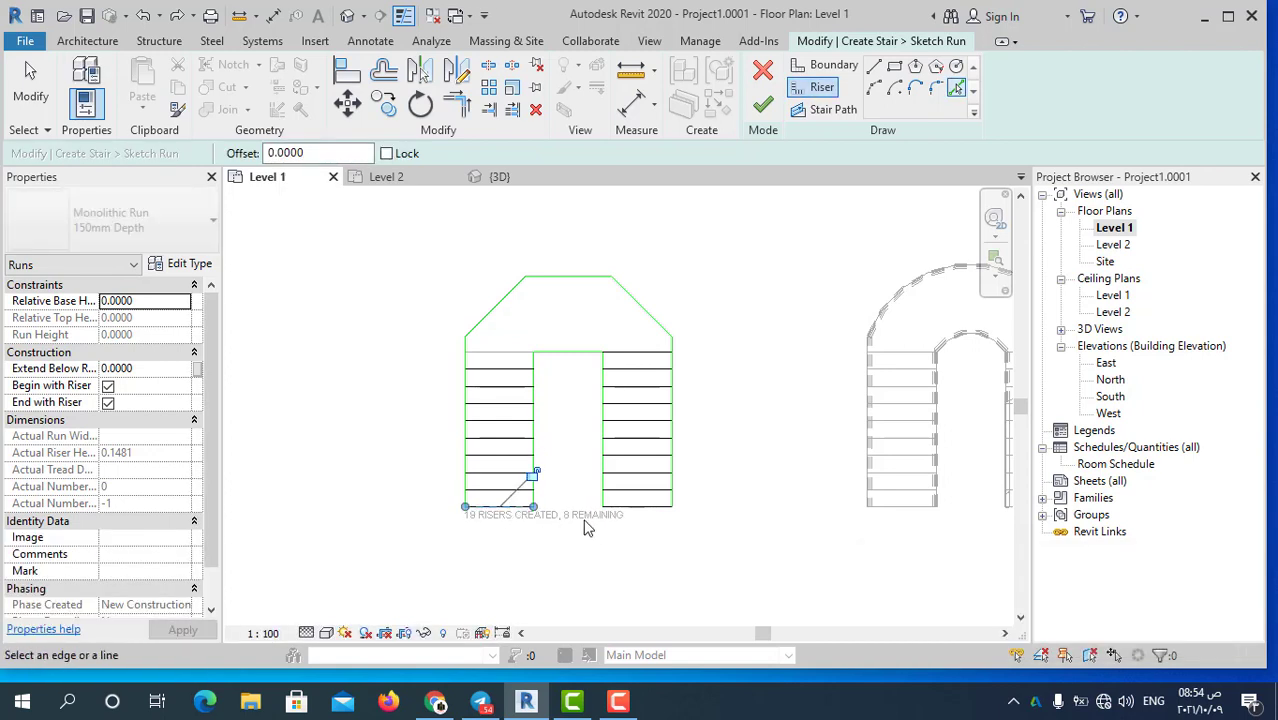
click(514, 354)
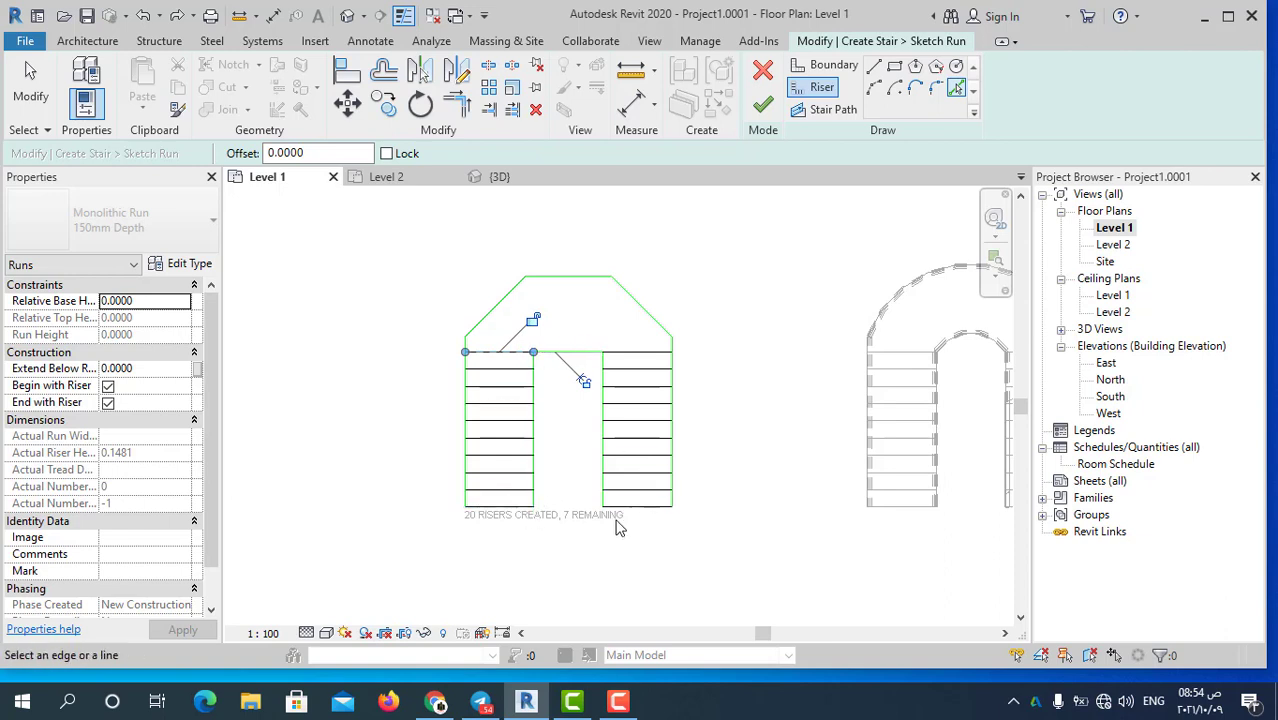
Draw a straight stair path up the midpoint of each run, bottom to top riser
click(820, 87)
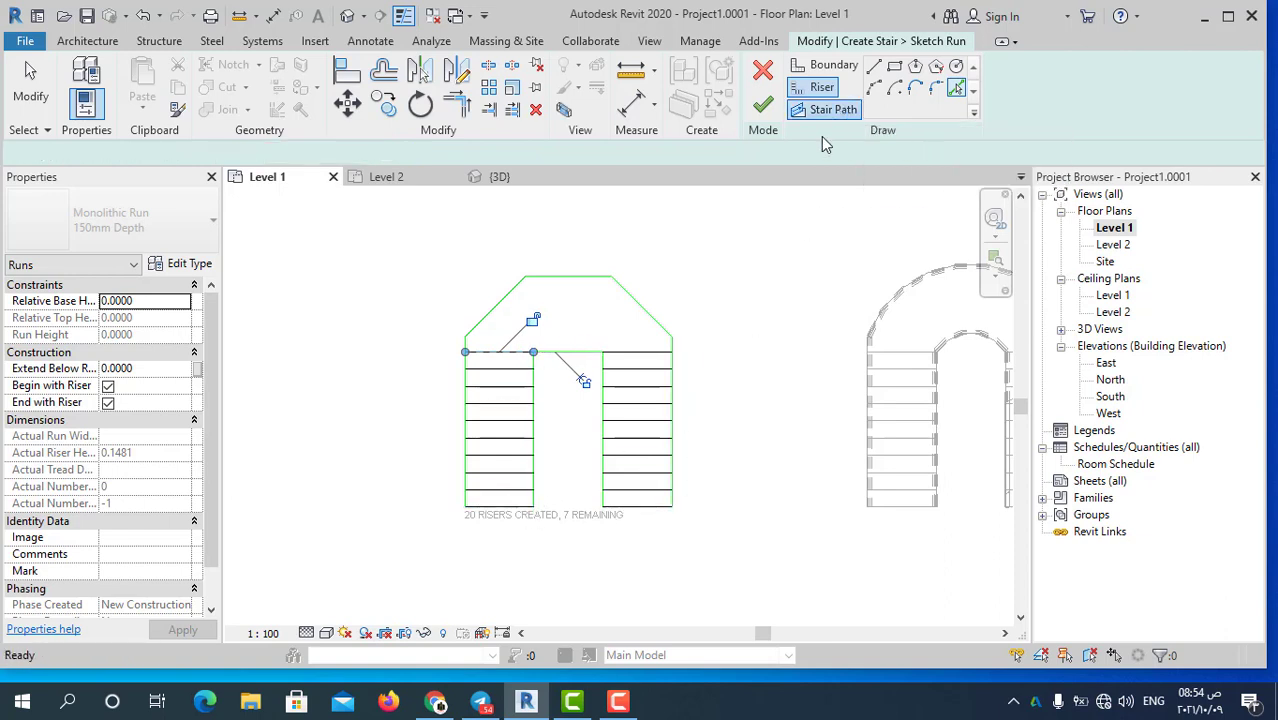
click(637, 508)
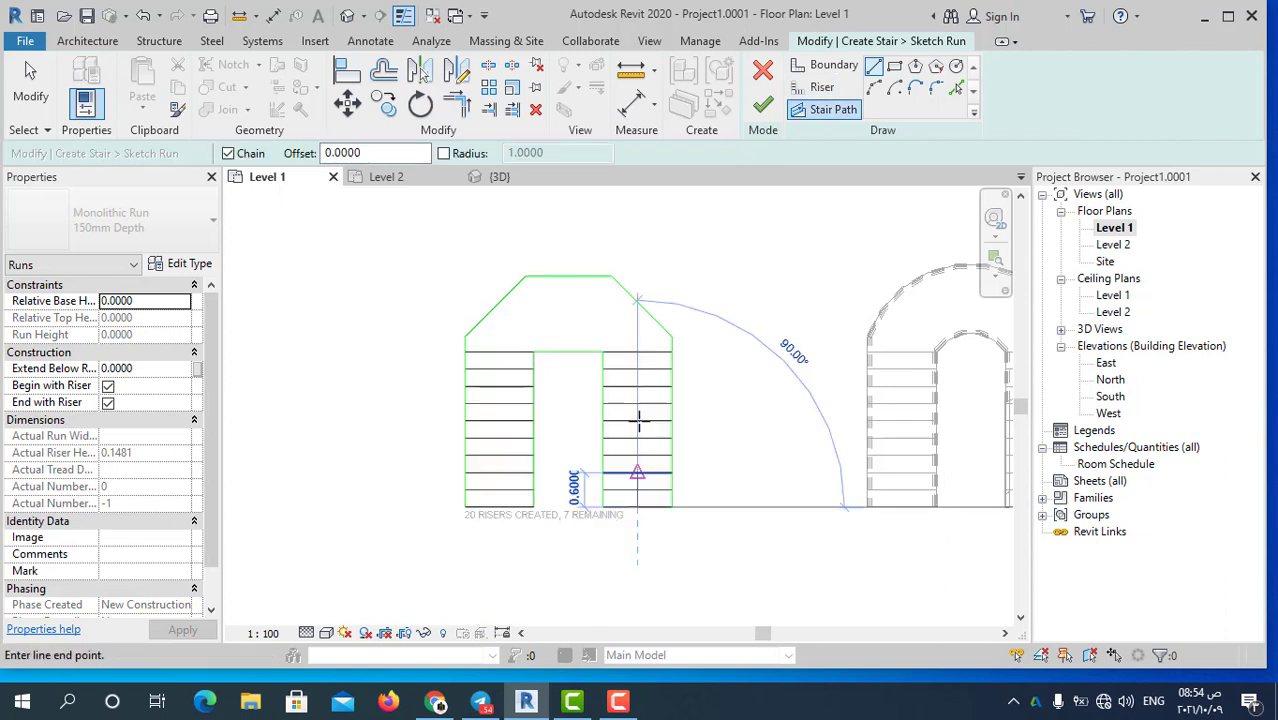
click(637, 352)
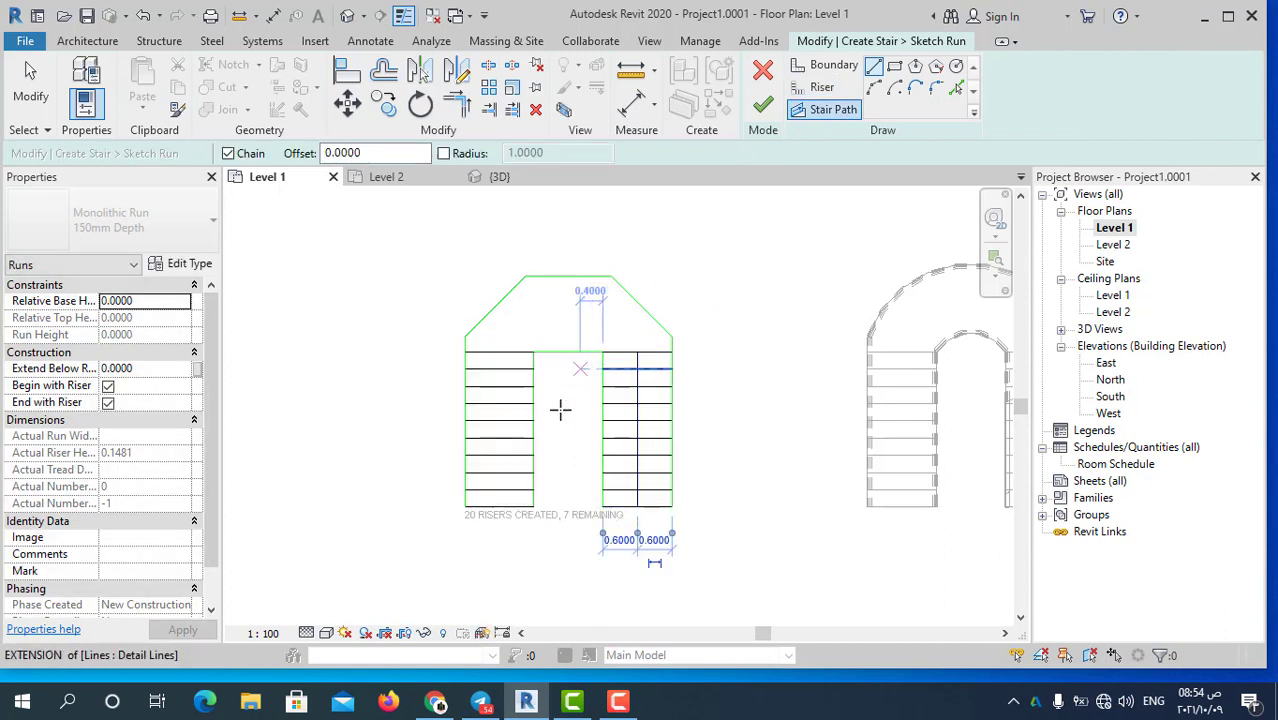
click(499, 507)
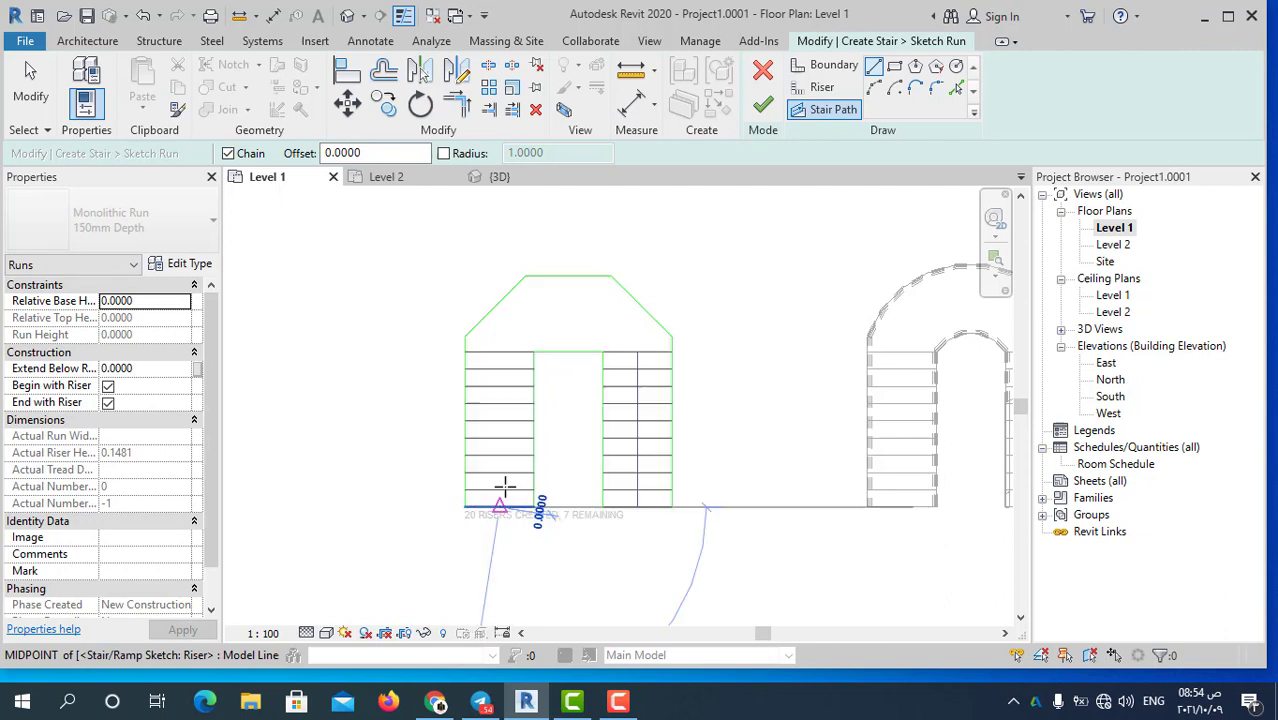
click(499, 350)
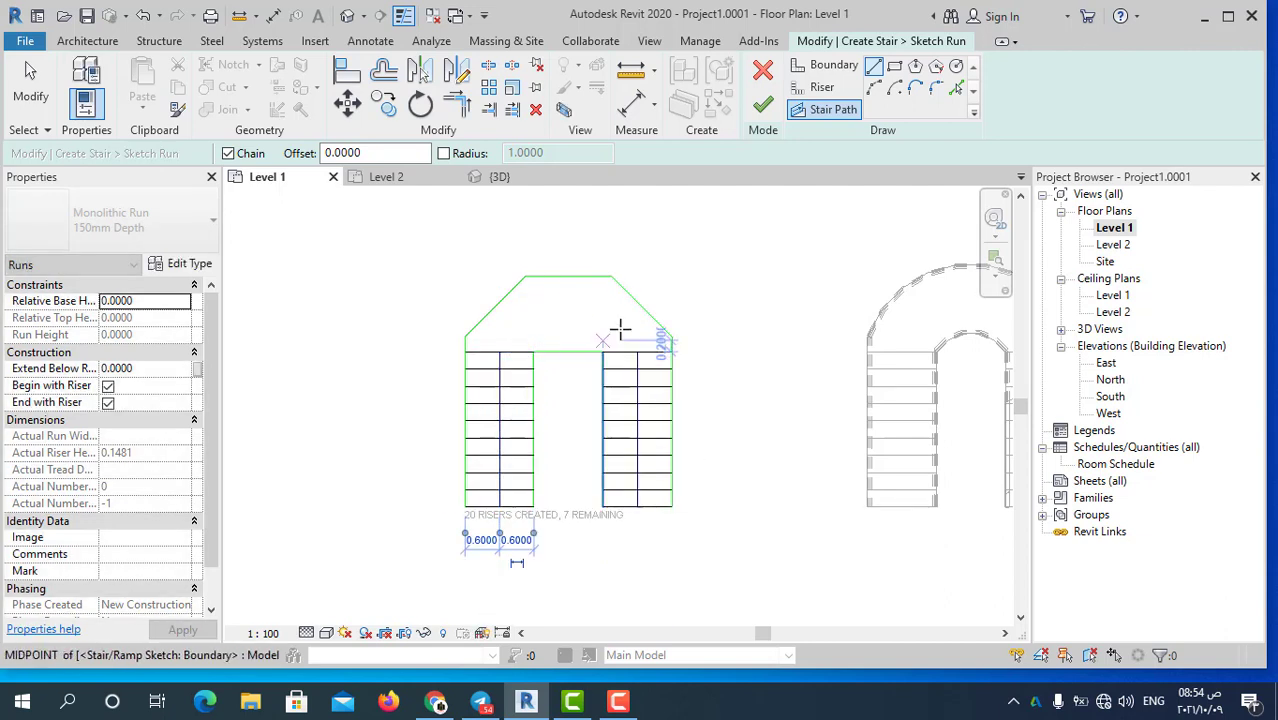
click(849, 111)
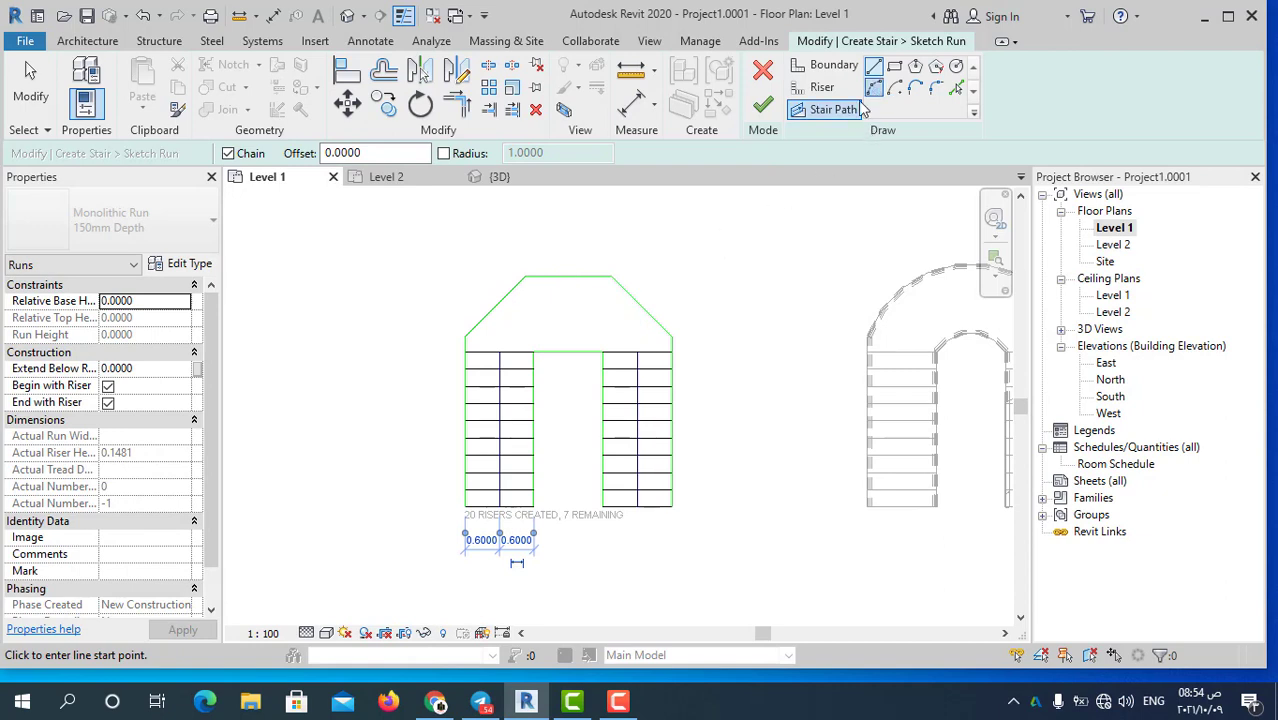
click(499, 352)
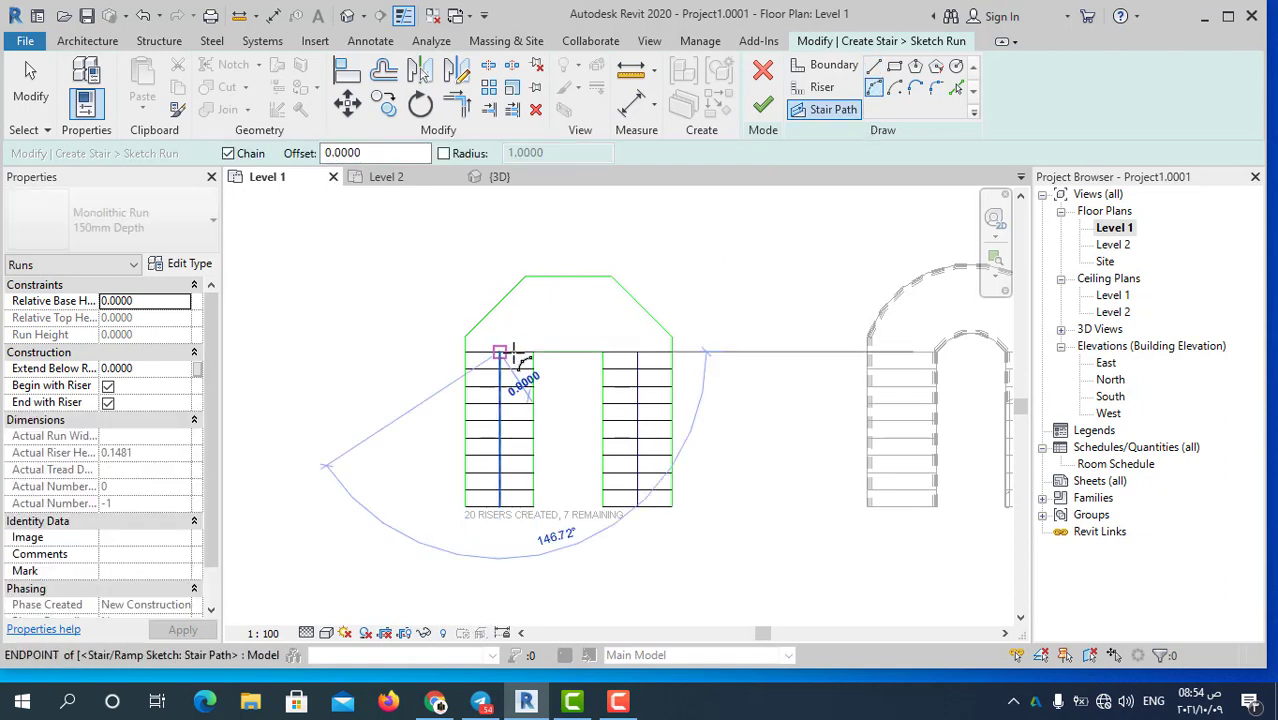
click(640, 354)
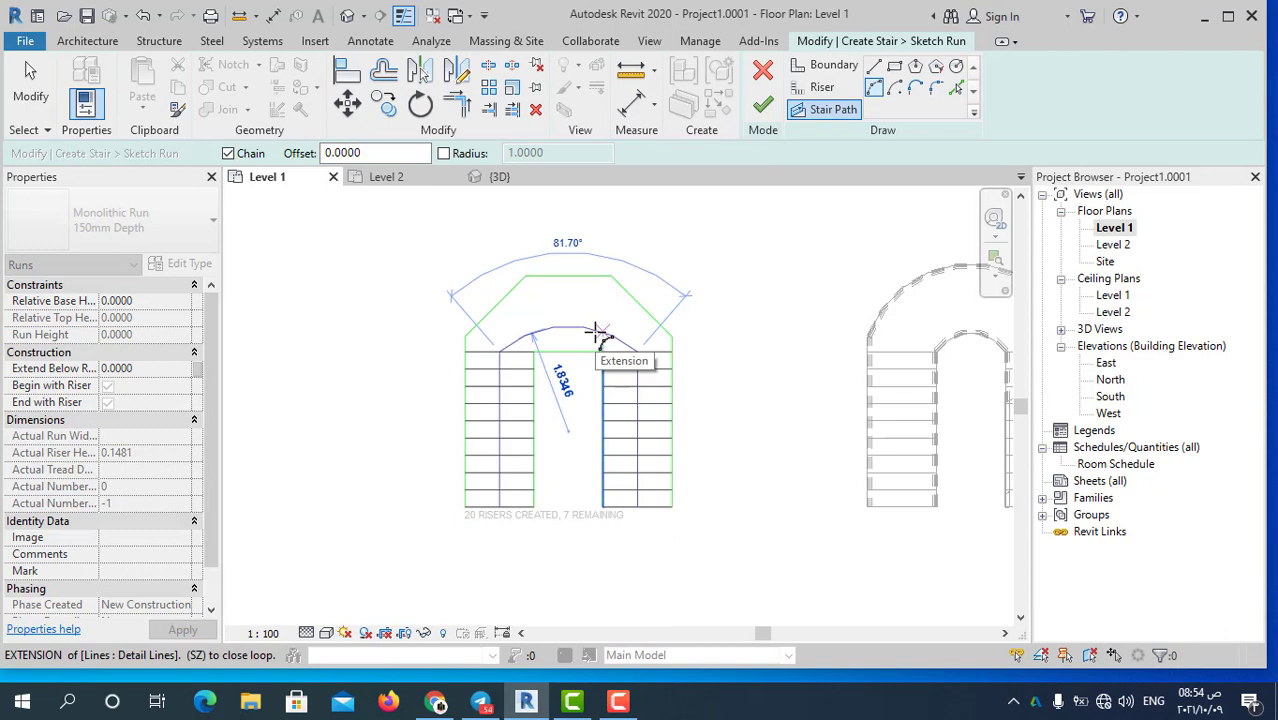
click(596, 336)
key(Escape)
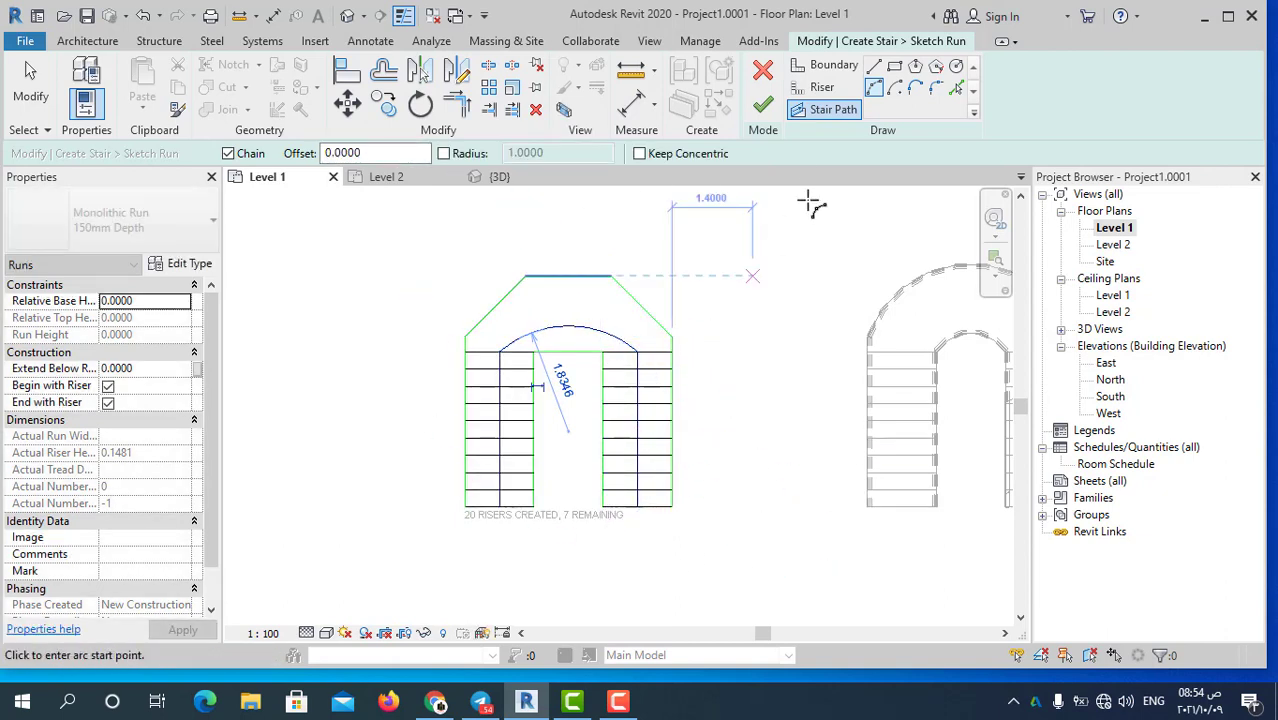
click(763, 105)
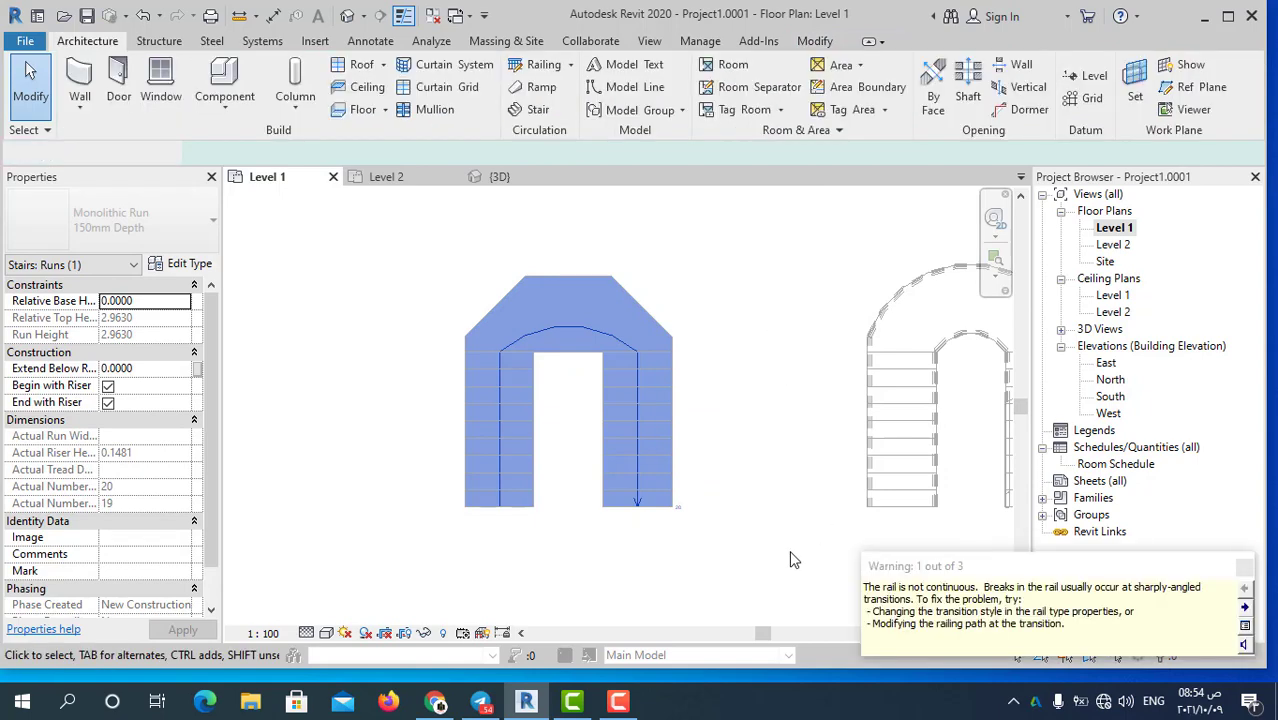
click(1245, 568)
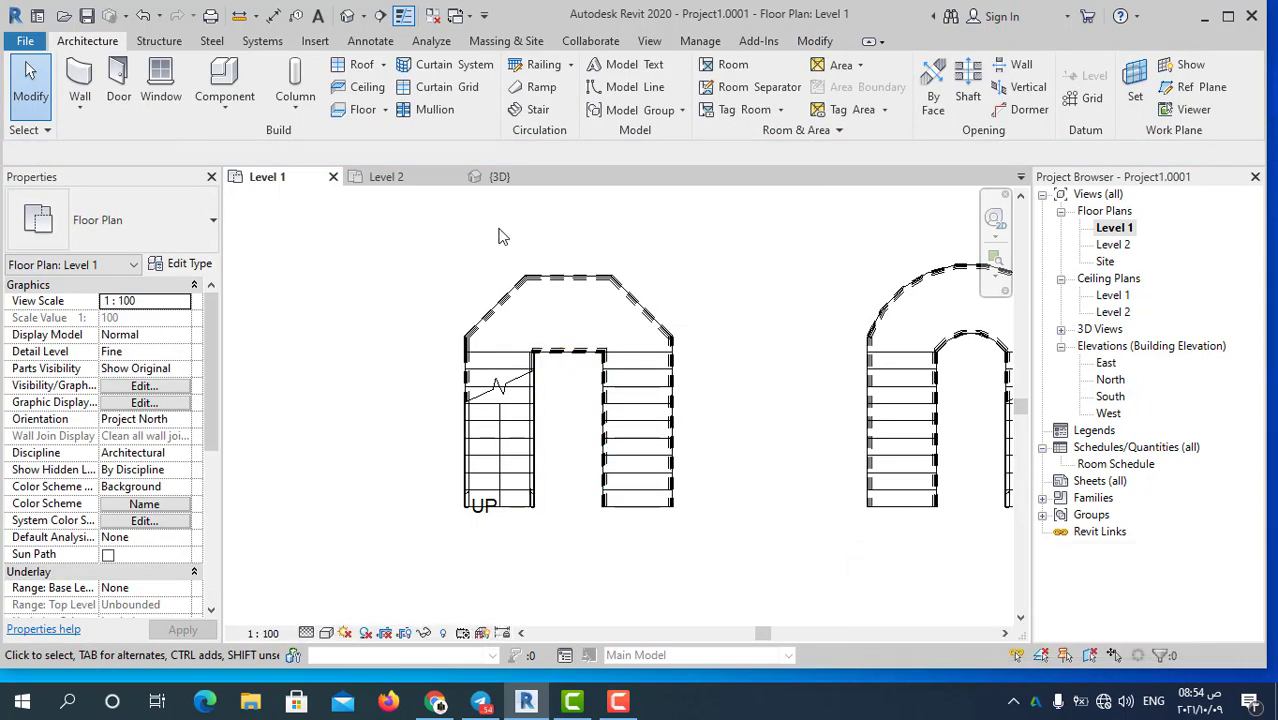
click(347, 16)
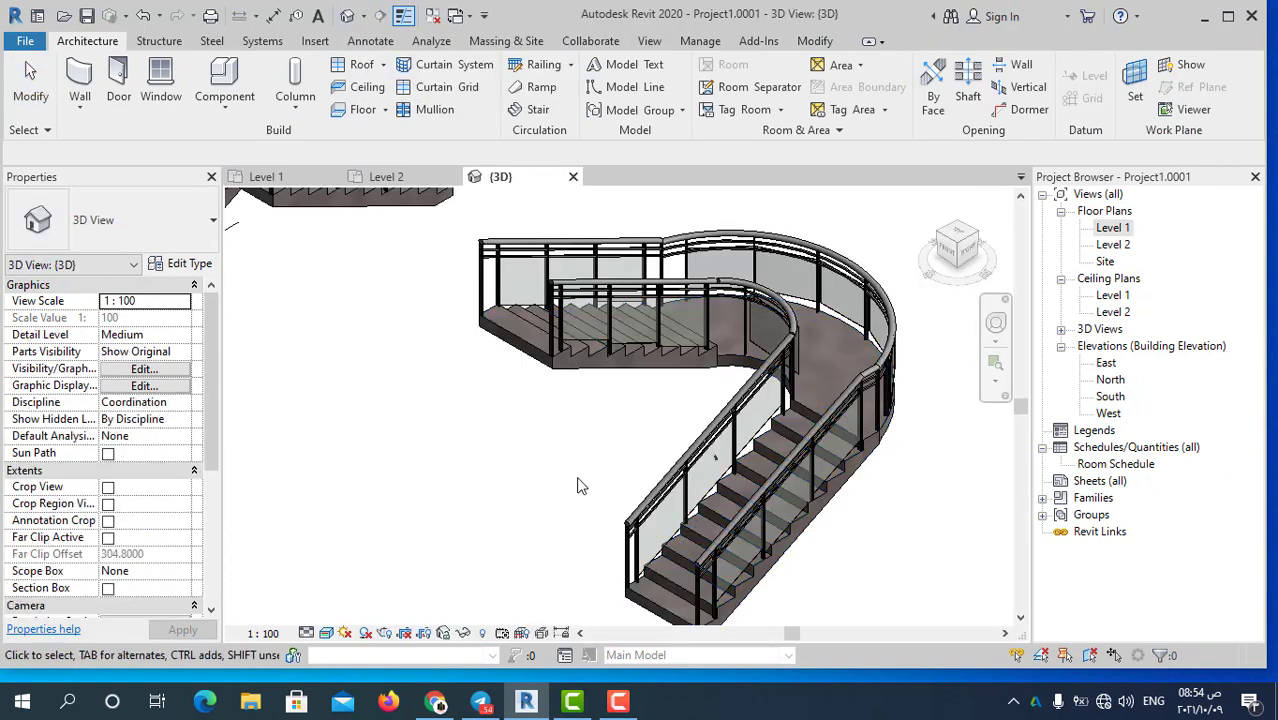
scroll(577, 486, down, 3)
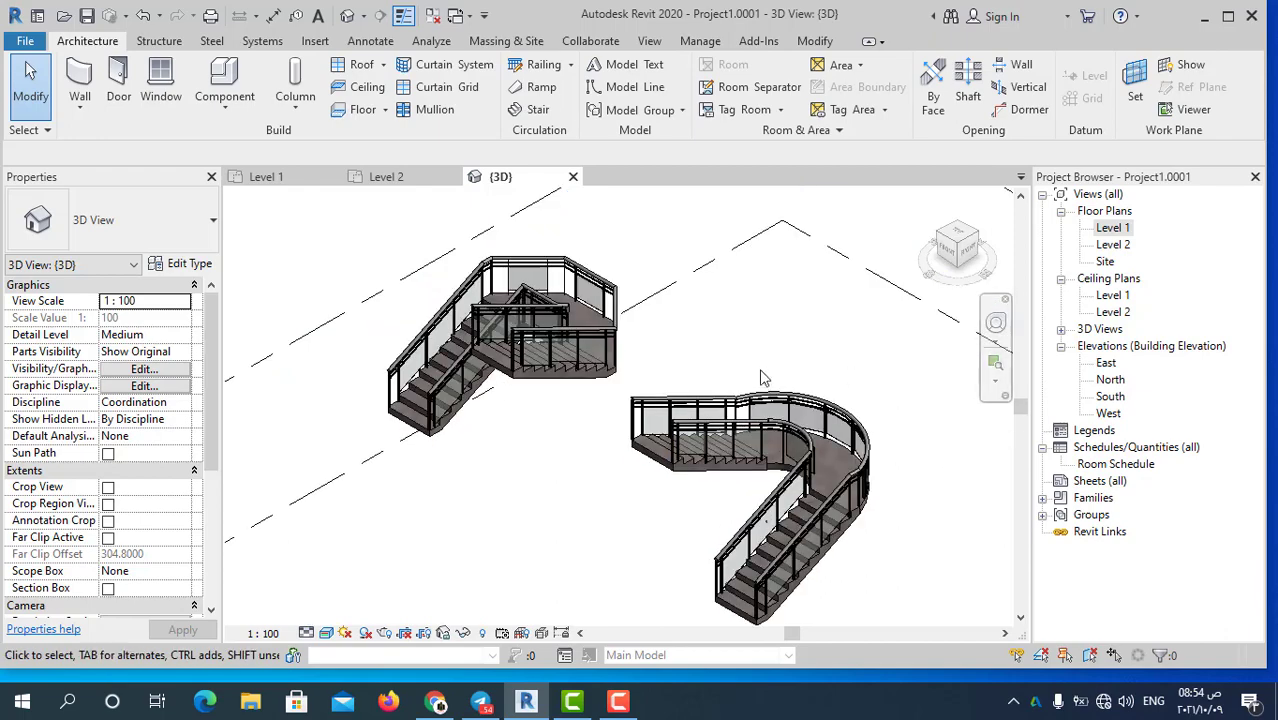
scroll(495, 350, up, 5)
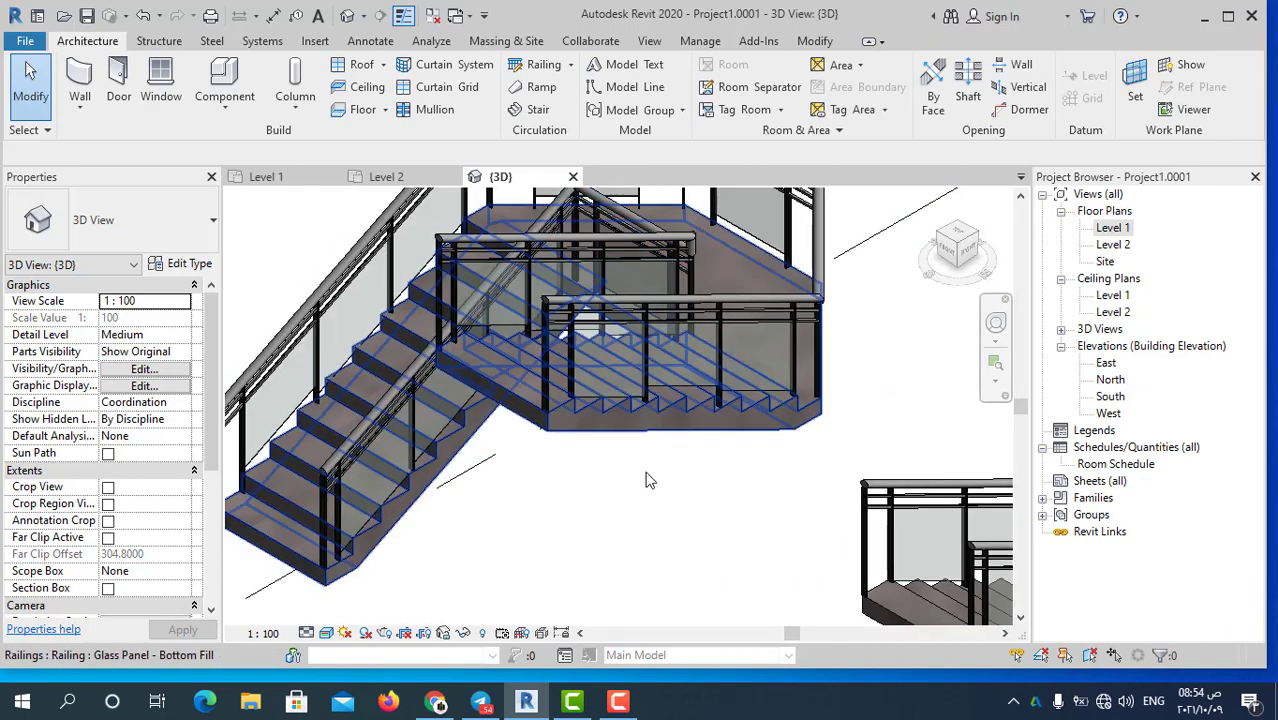
scroll(670, 382, down, 2)
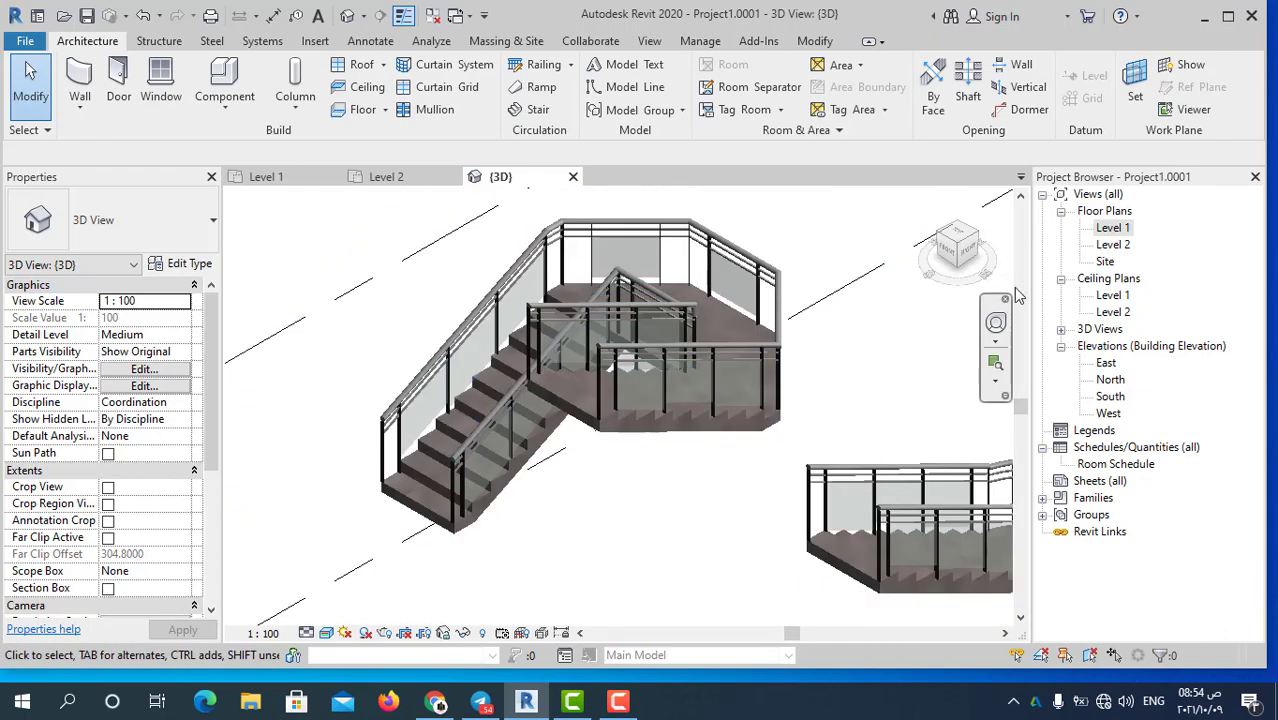
double_click(1113, 228)
scroll(535, 504, up, 2)
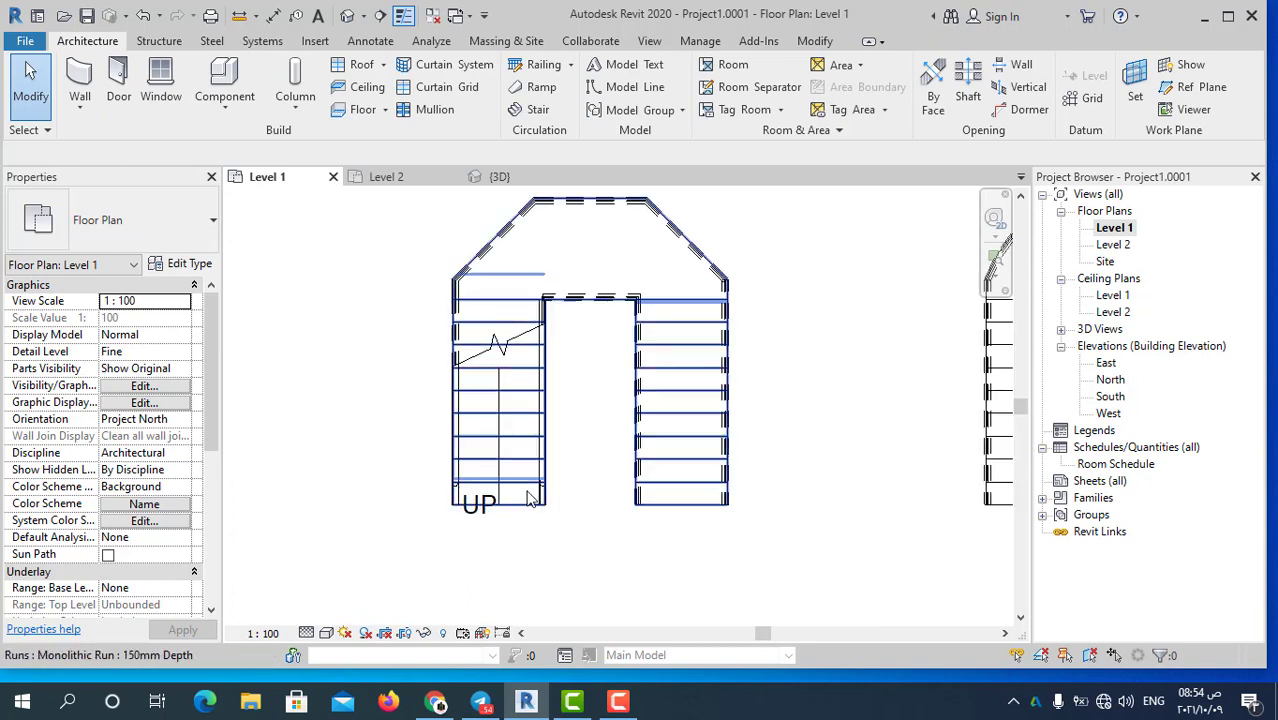
Select the whole angled-landing stair and flip its climb to start from the right run
key(Tab)
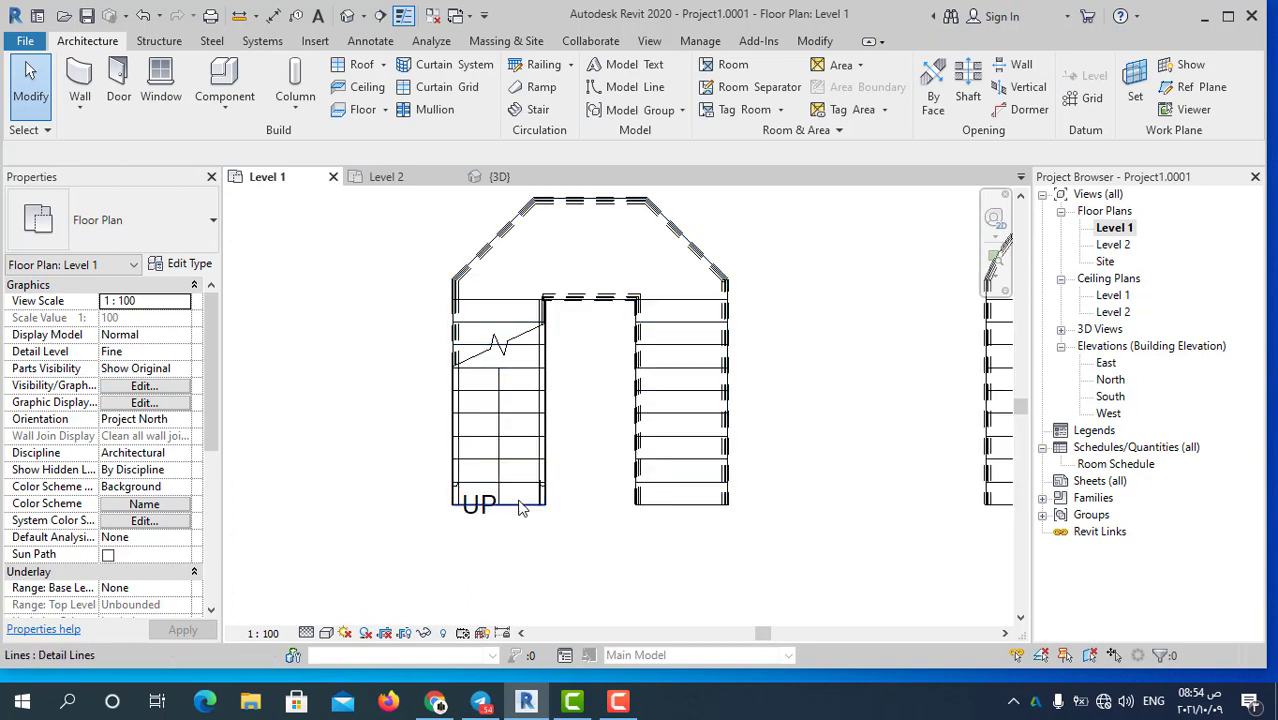
click(523, 505)
scroll(700, 495, down, 2)
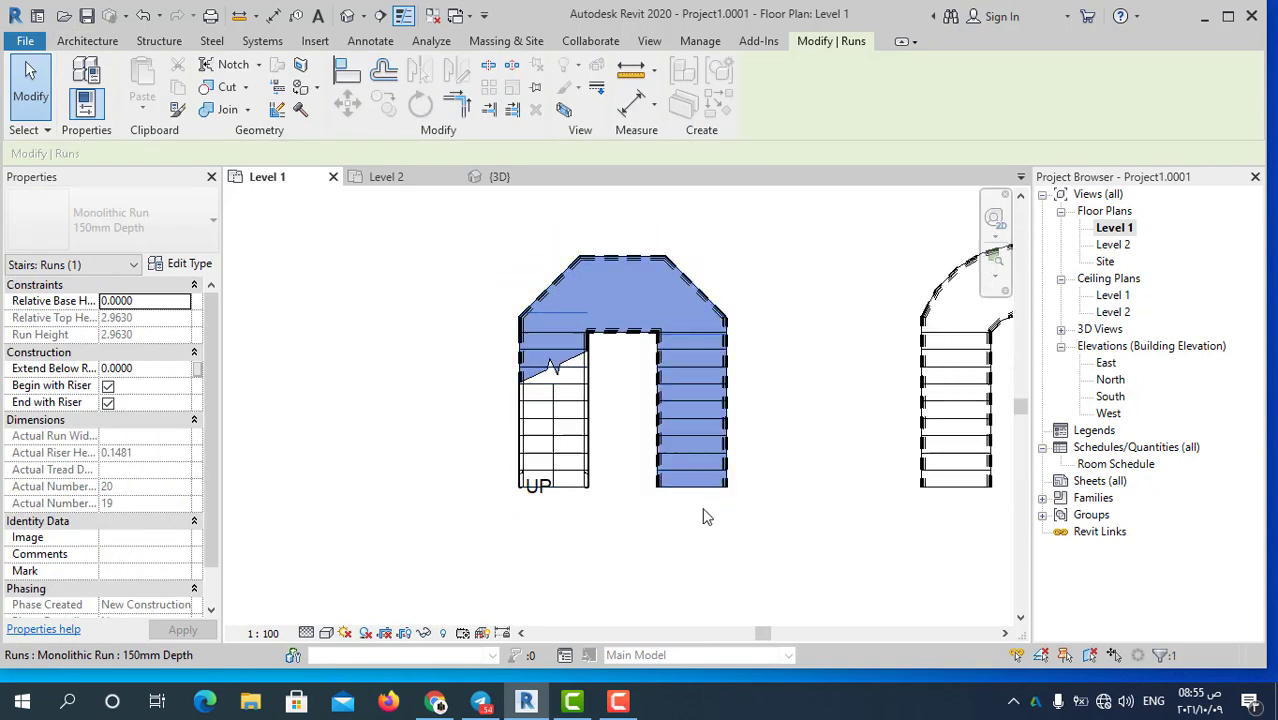
key(Escape)
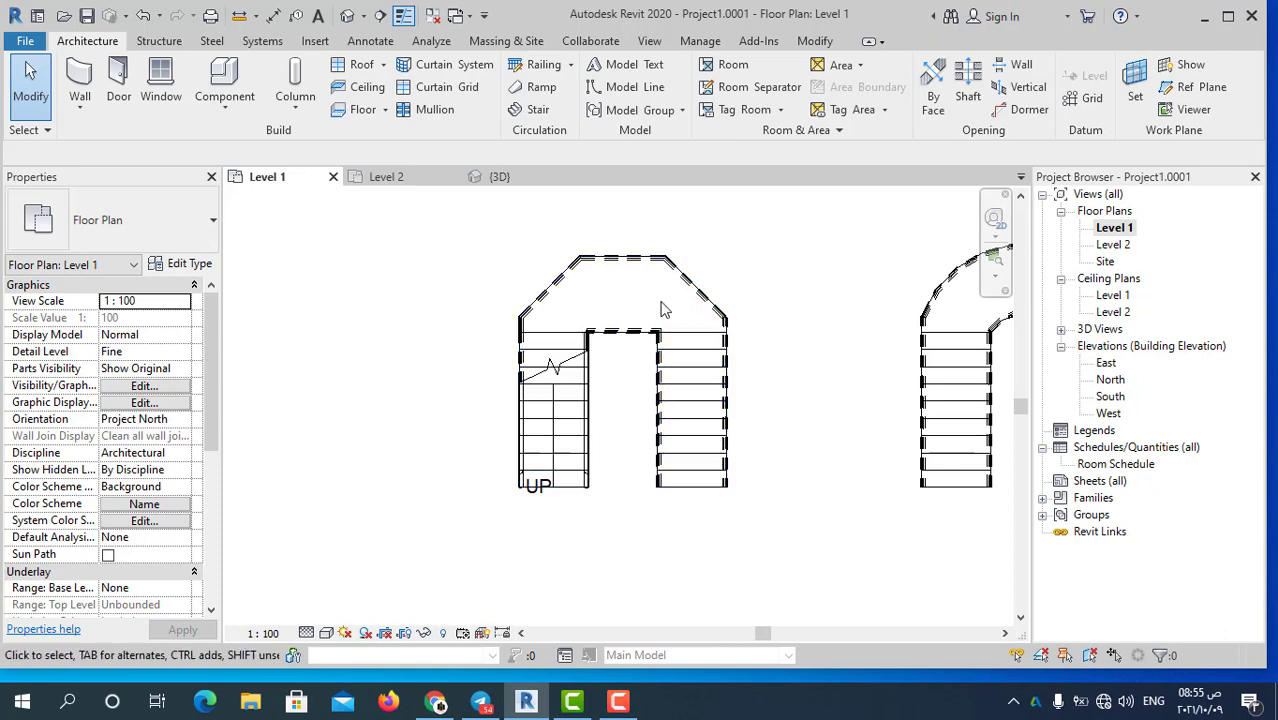
click(675, 331)
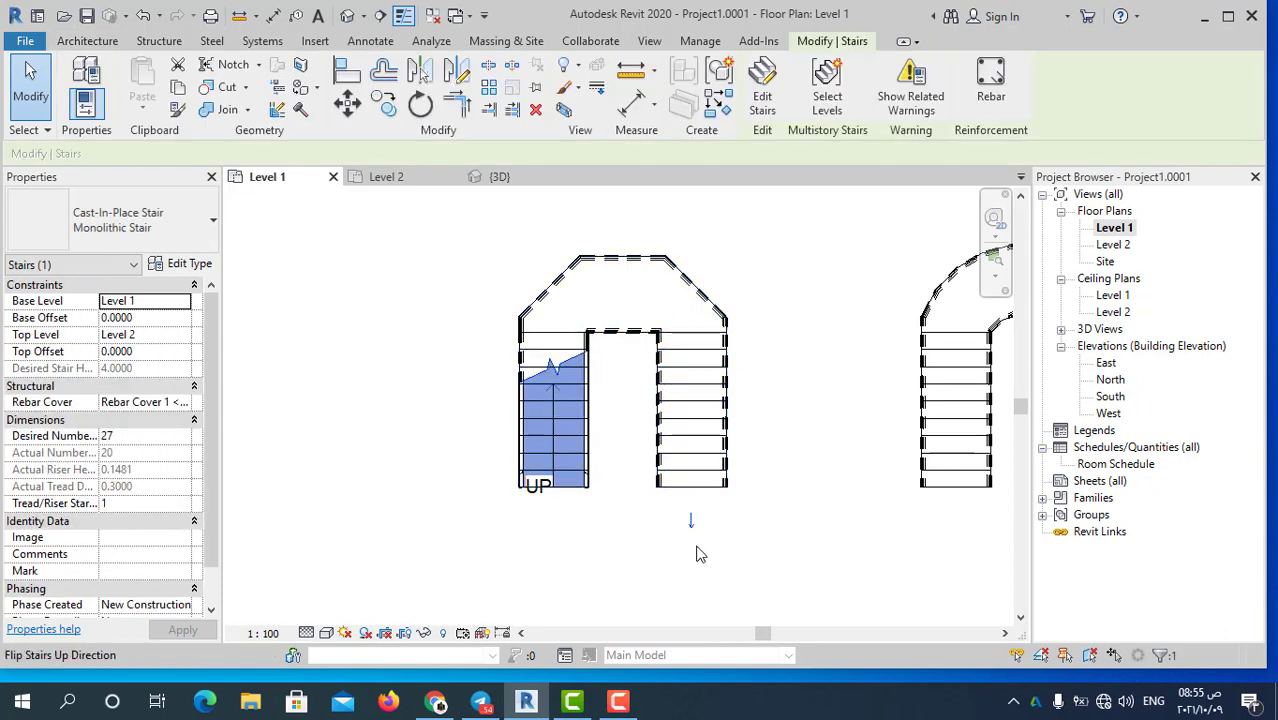
scroll(698, 568, up, 1)
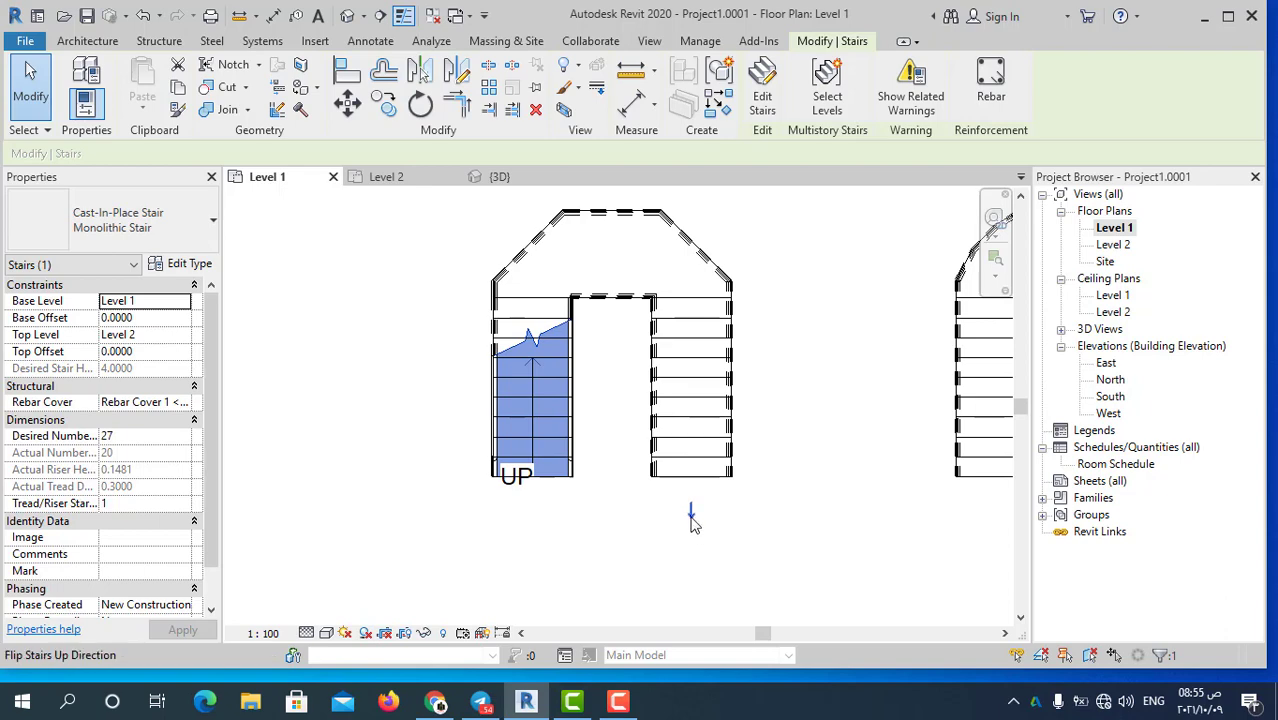
click(692, 516)
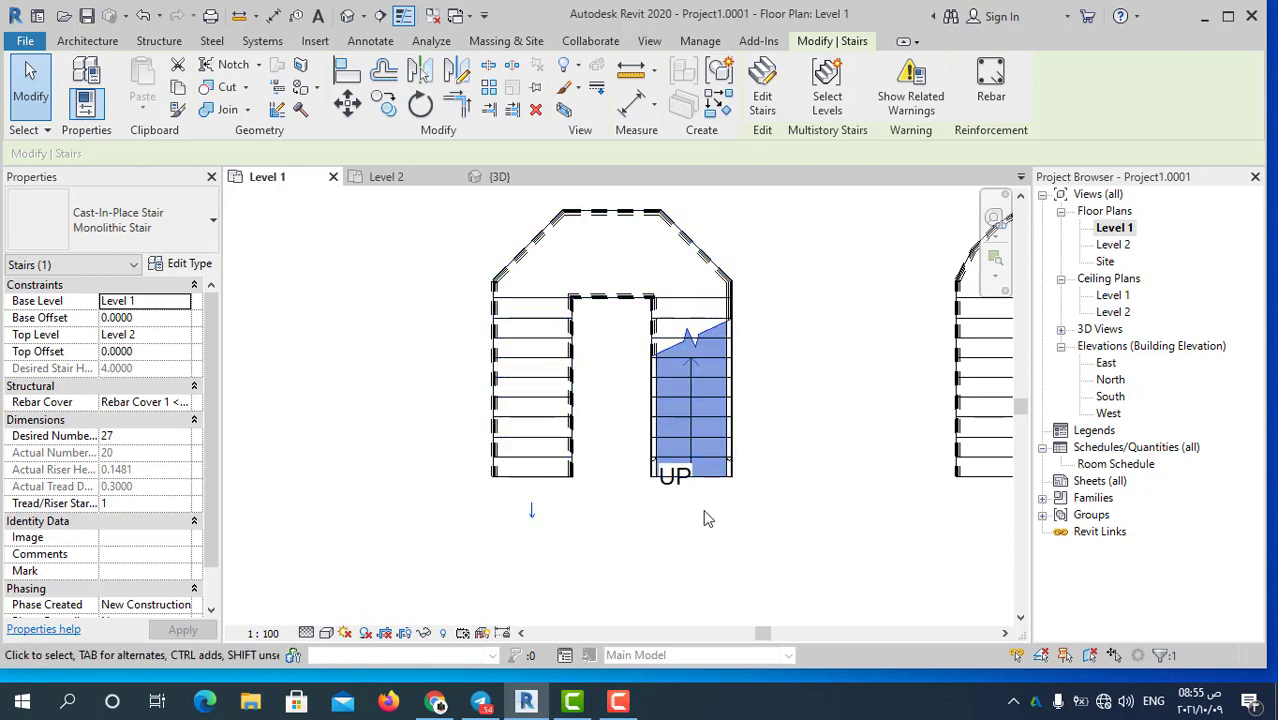
click(705, 518)
Show both stairs in the default 3D view
click(350, 16)
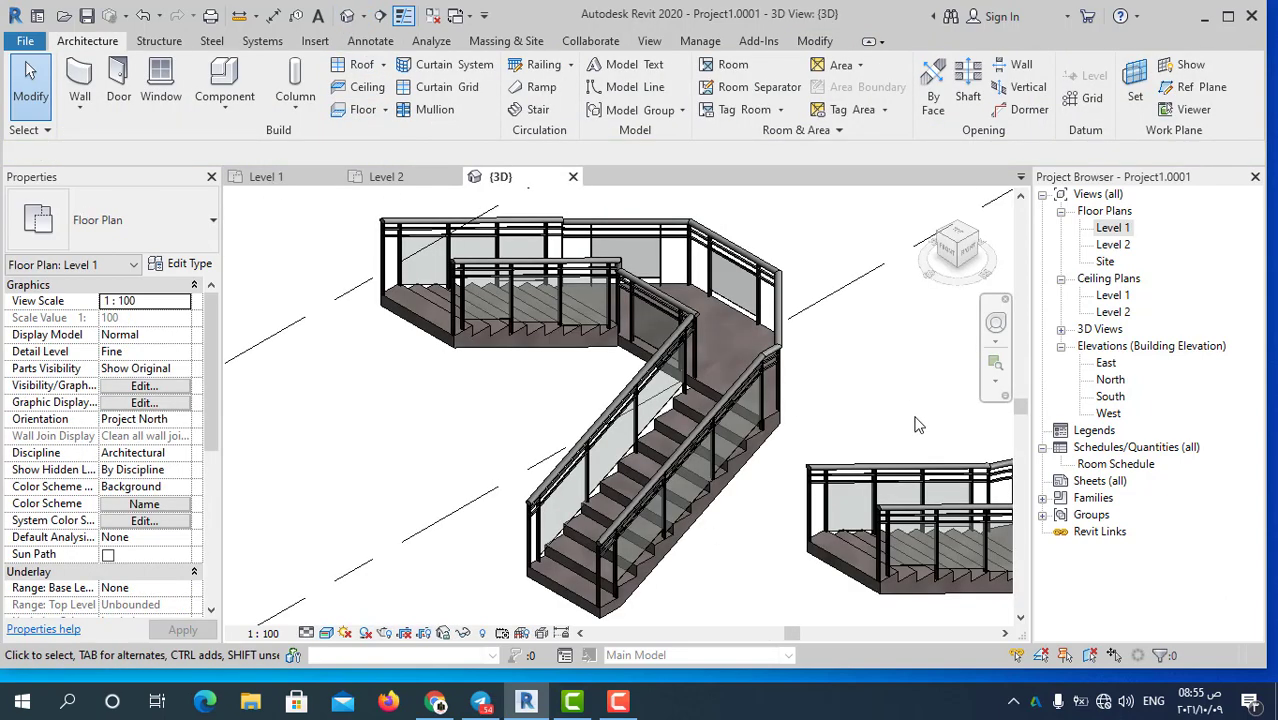
scroll(675, 400, down, 2)
scroll(675, 400, down, 1)
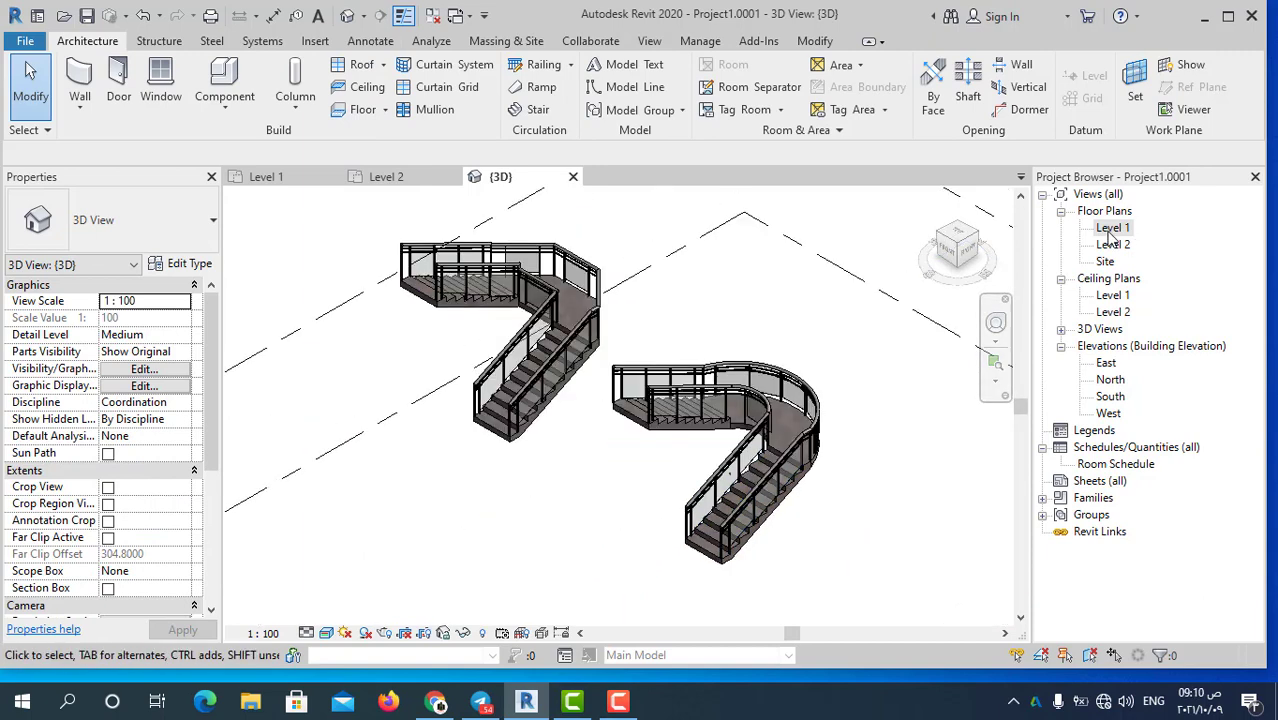
Open the Level 1 floor plan and frame both U-shaped stairs side by side
double_click(1110, 228)
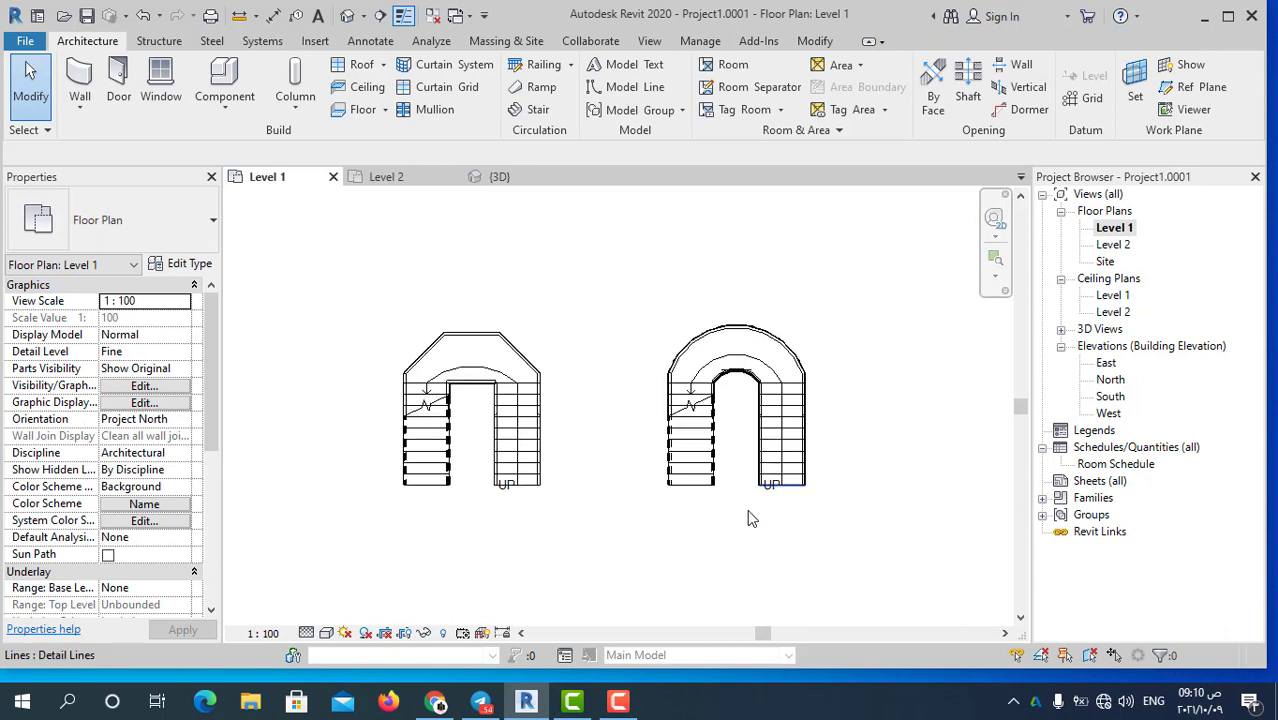
middle_drag(628, 513, 597, 522)
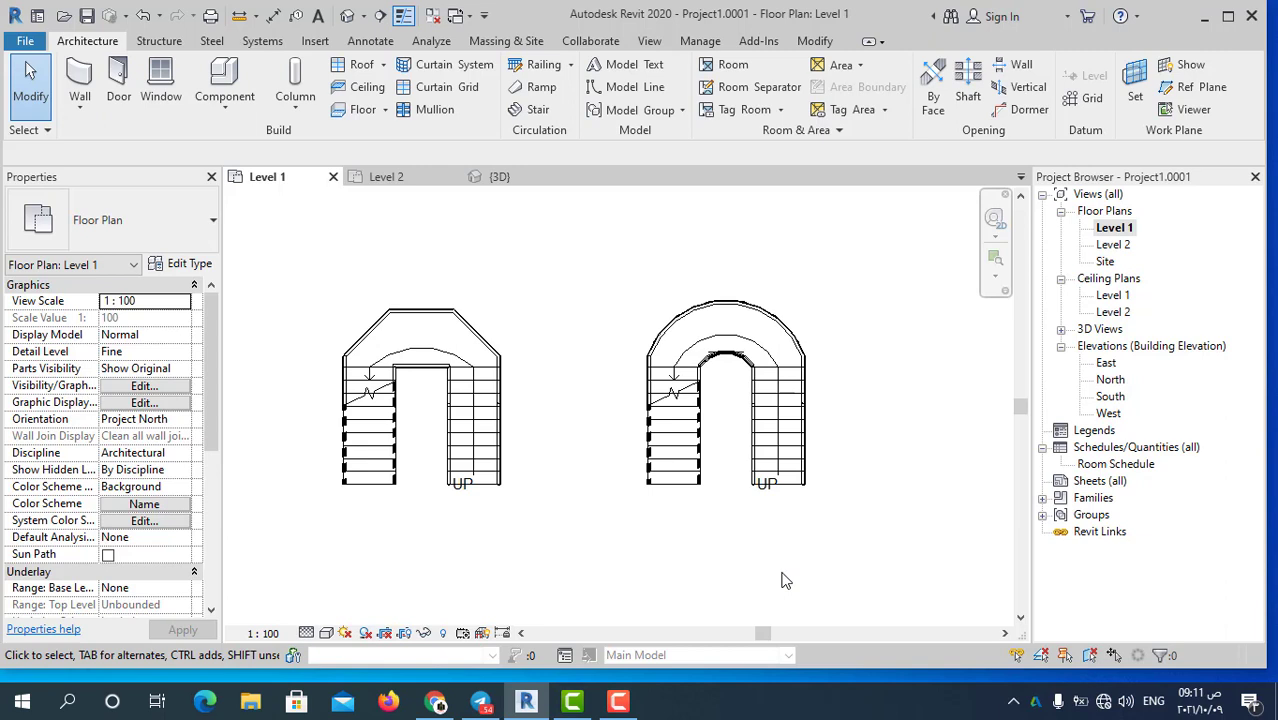
scroll(761, 578, down, 1)
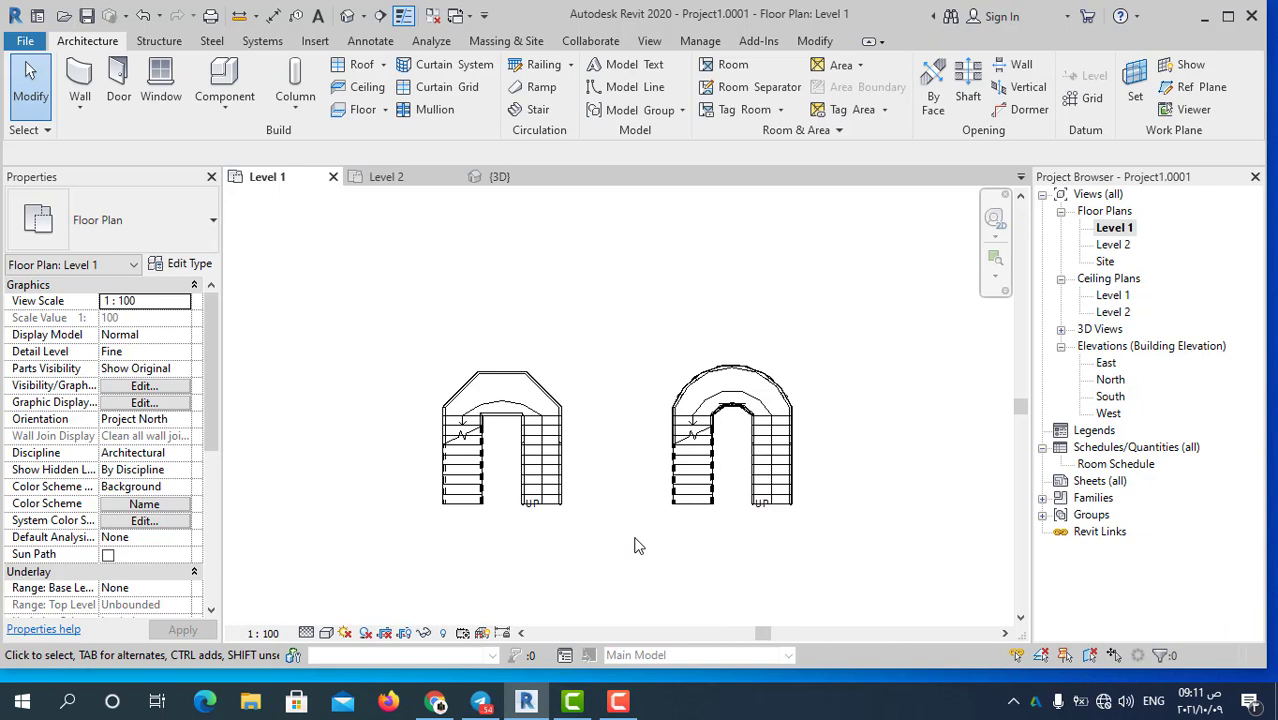
scroll(647, 511, up, 1)
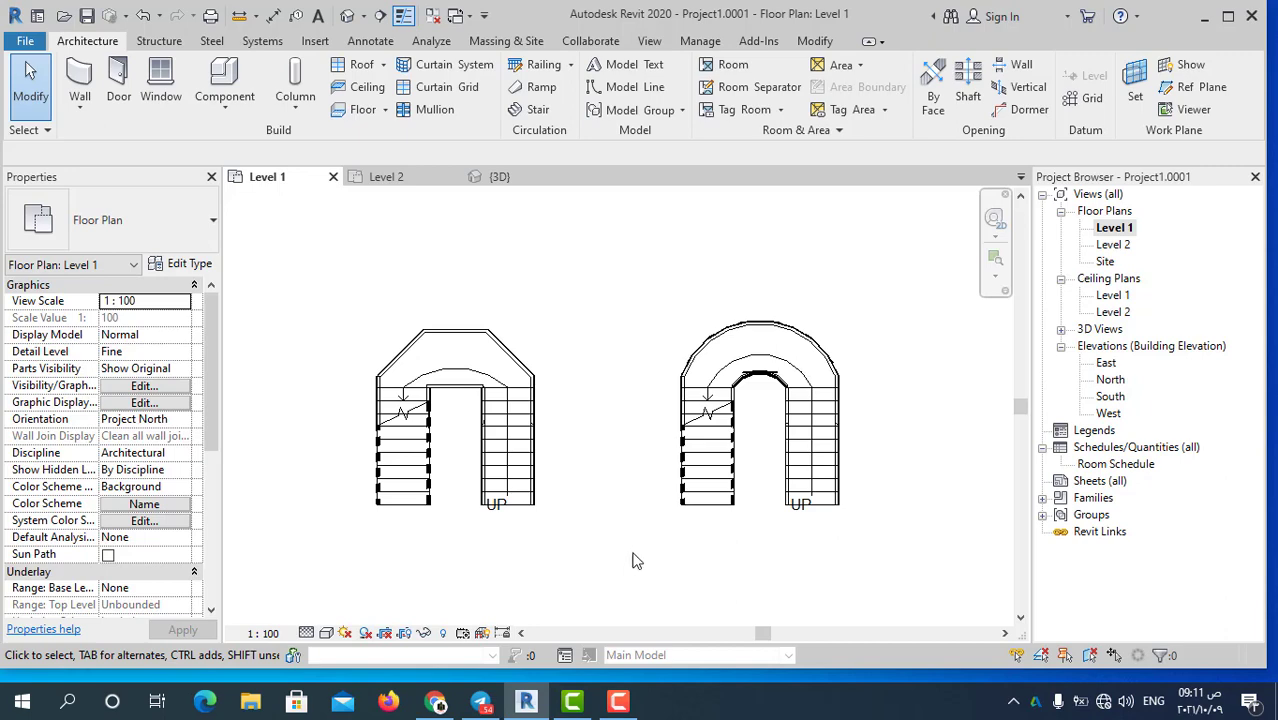
Inspect both stairs in the default 3D view from a steeper overhead angle
click(347, 16)
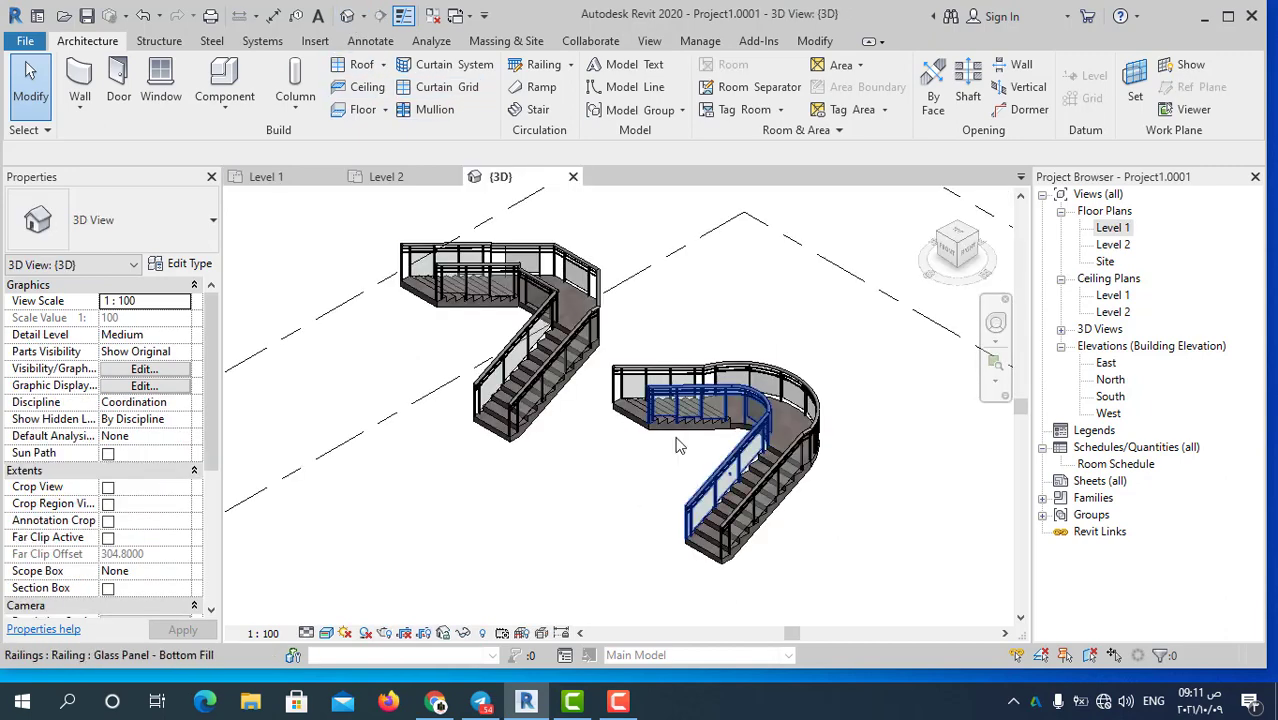
scroll(773, 542, up, 1)
scroll(775, 554, down, 2)
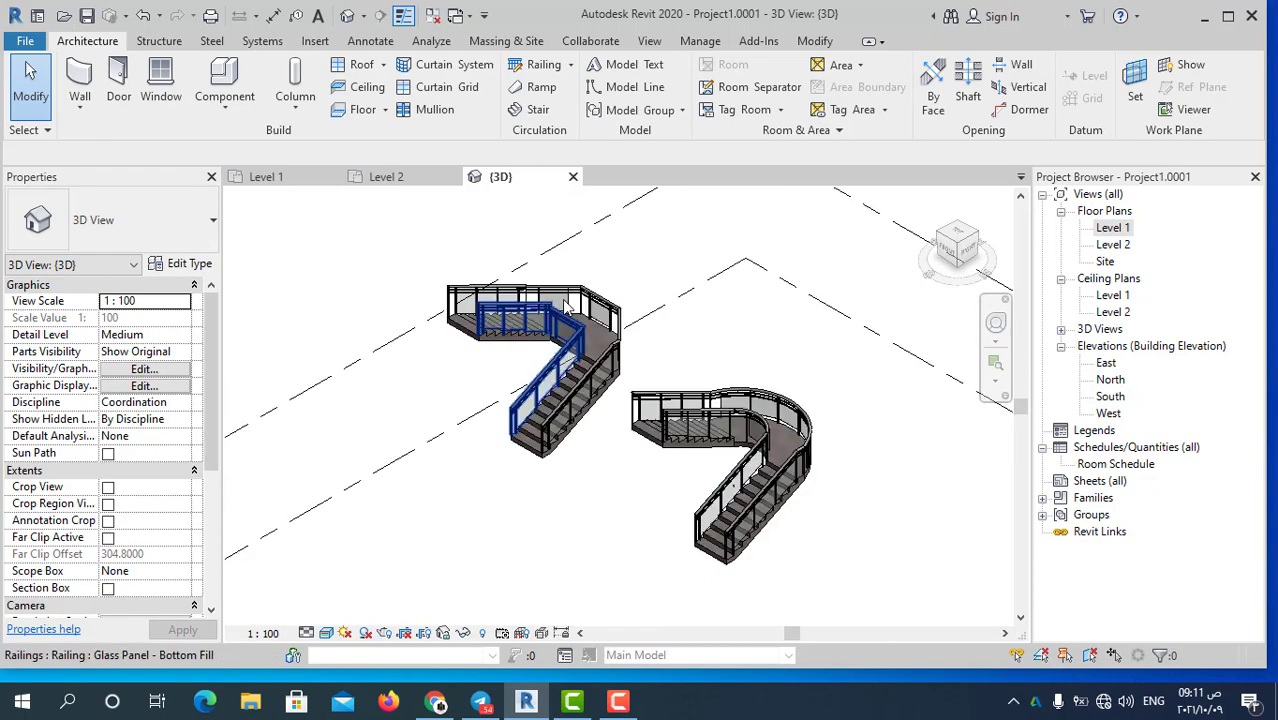
shift+middle_drag(780, 563, 813, 537)
scroll(813, 537, up, 2)
scroll(829, 562, down, 2)
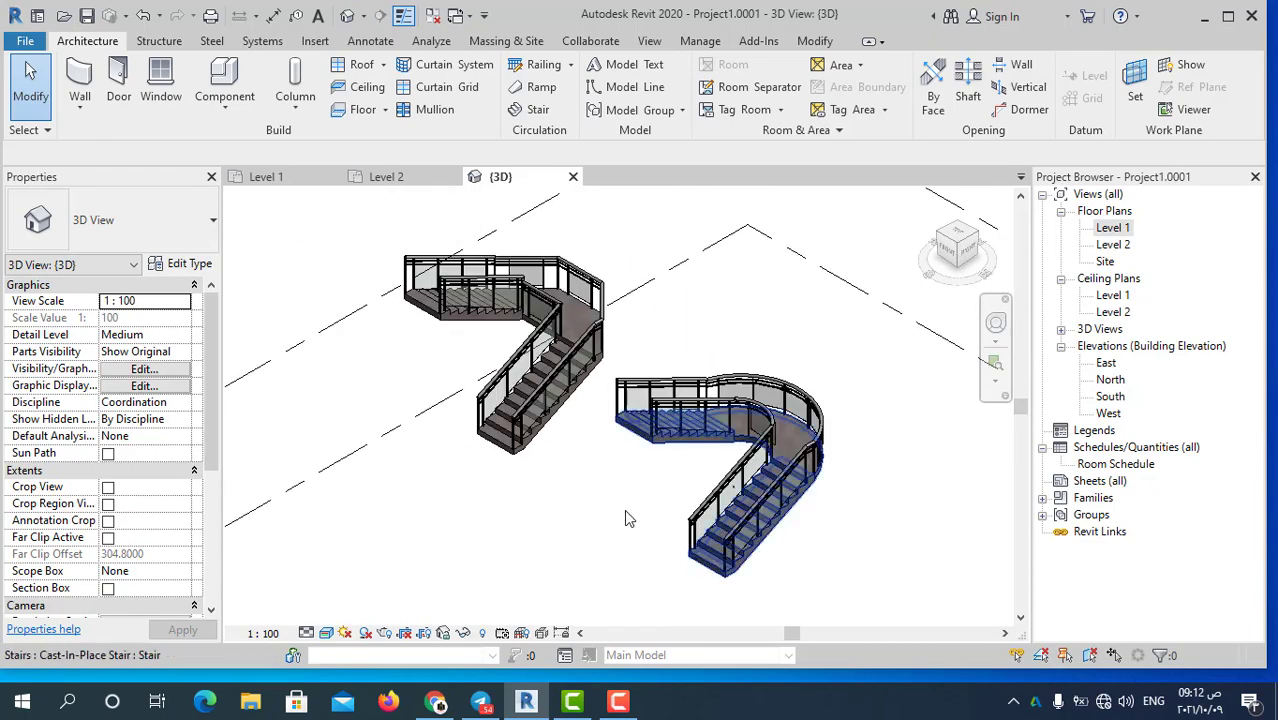
scroll(622, 400, up, 2)
scroll(620, 385, up, 2)
scroll(620, 382, up, 2)
scroll(620, 382, down, 3)
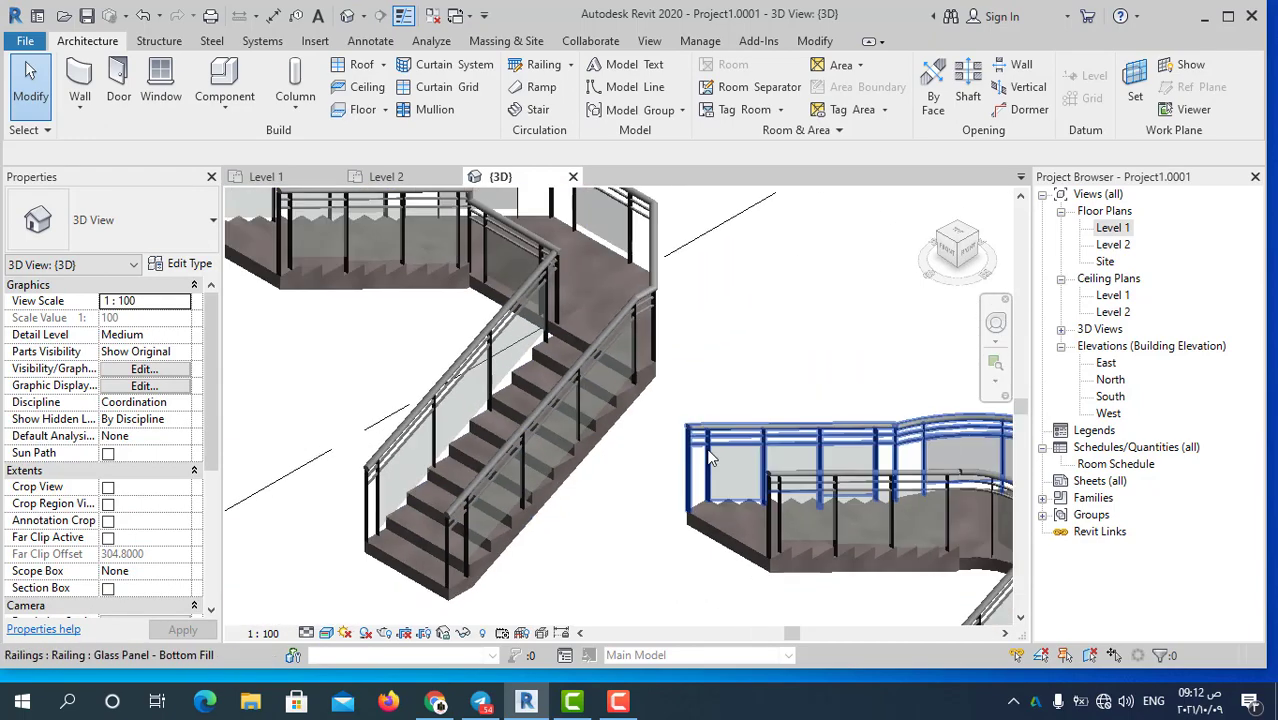
scroll(620, 382, down, 2)
In Level 1, cut a vertical section across the arched-landing stair and open Section 1
double_click(1112, 228)
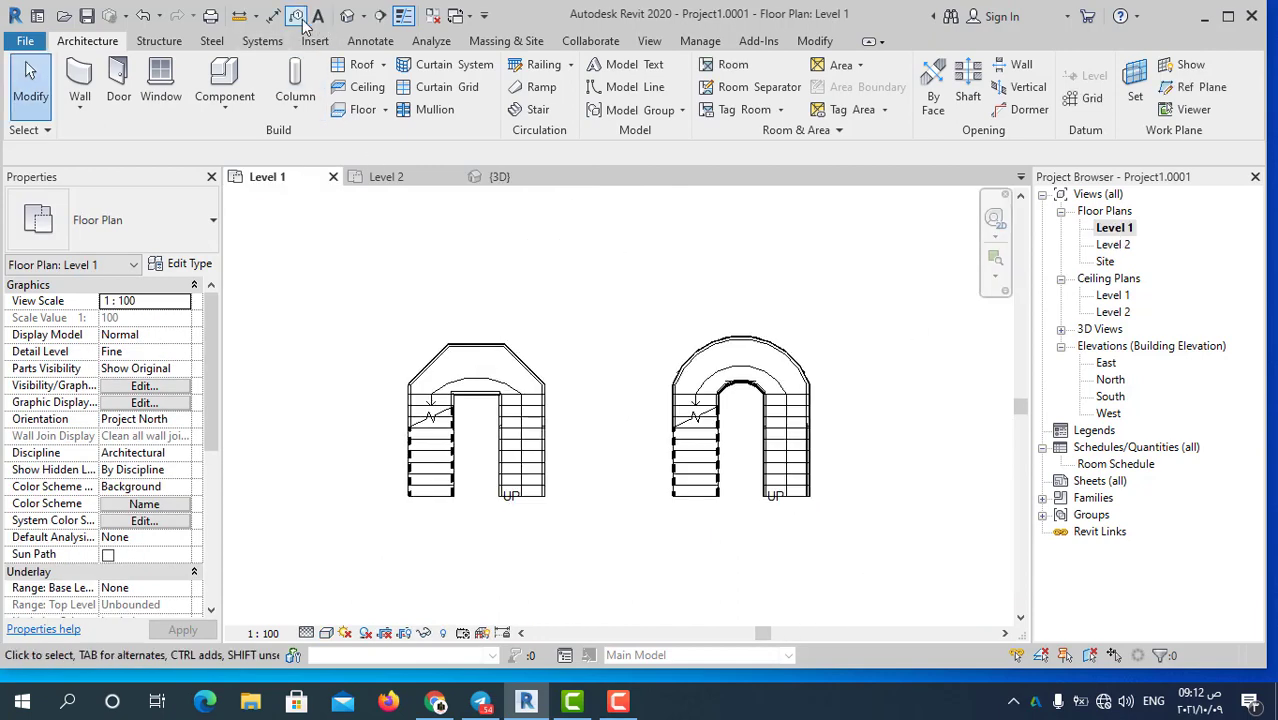
click(380, 15)
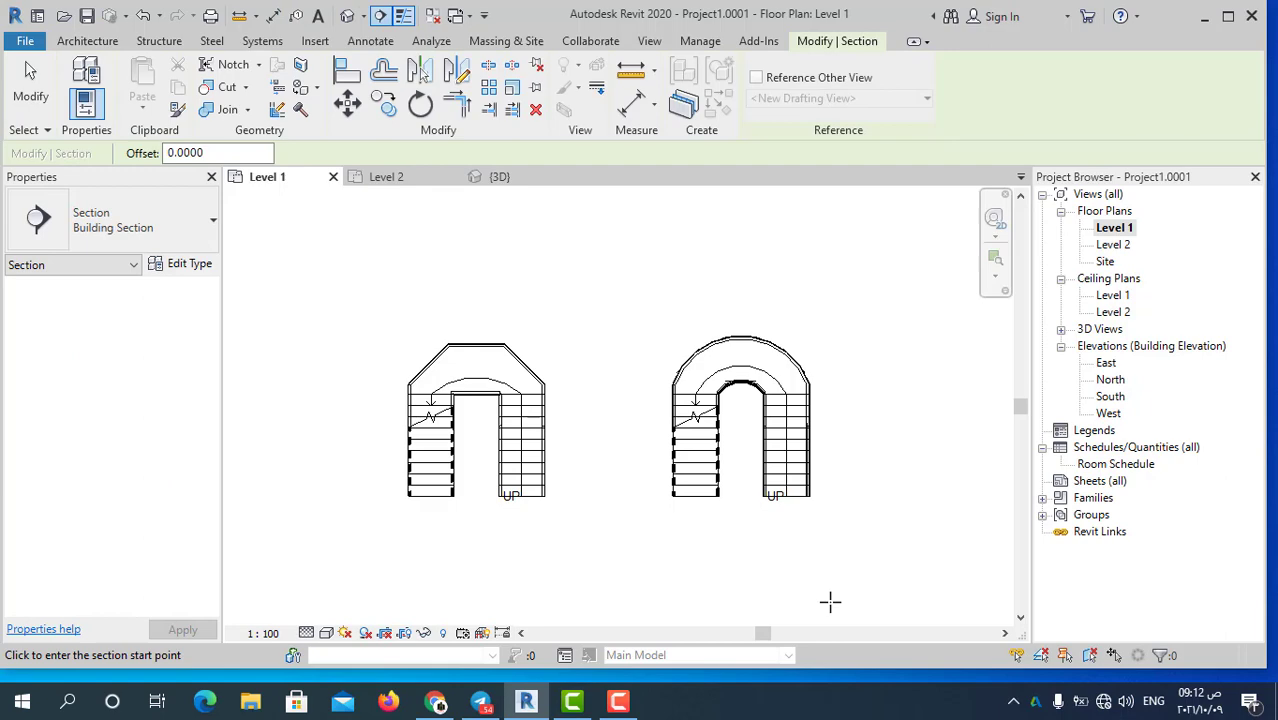
click(780, 527)
click(782, 281)
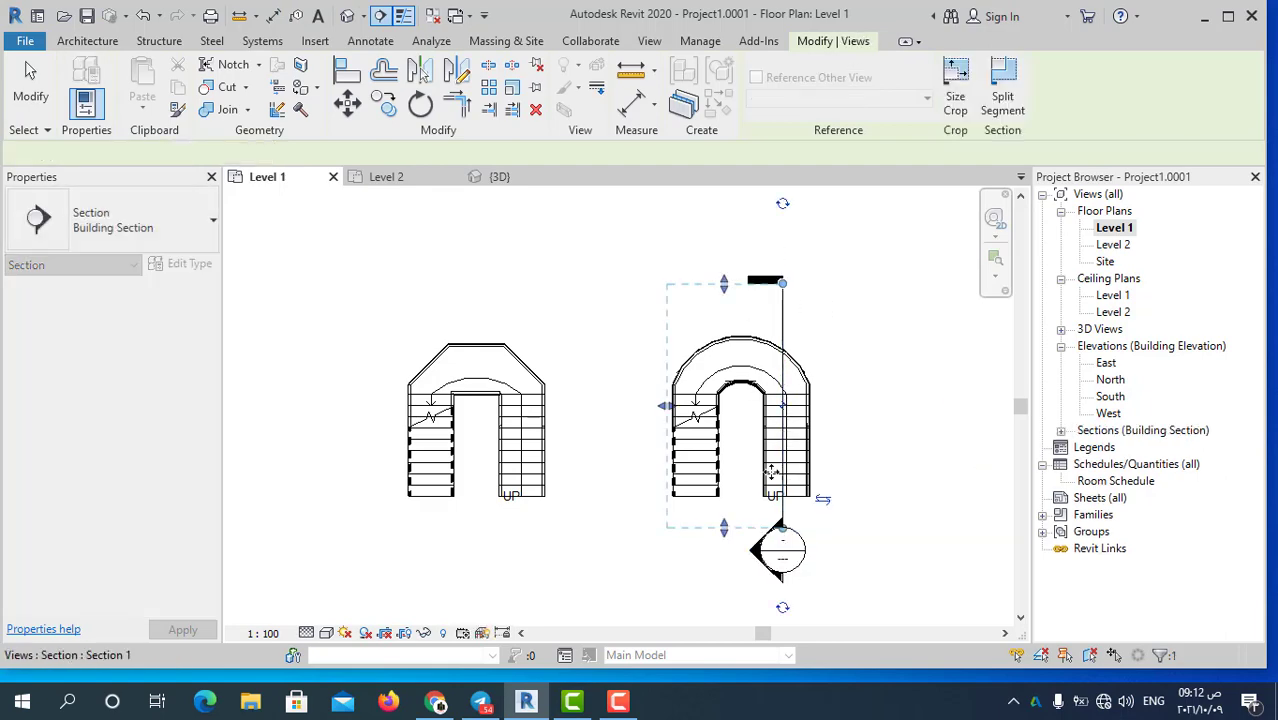
key(Escape)
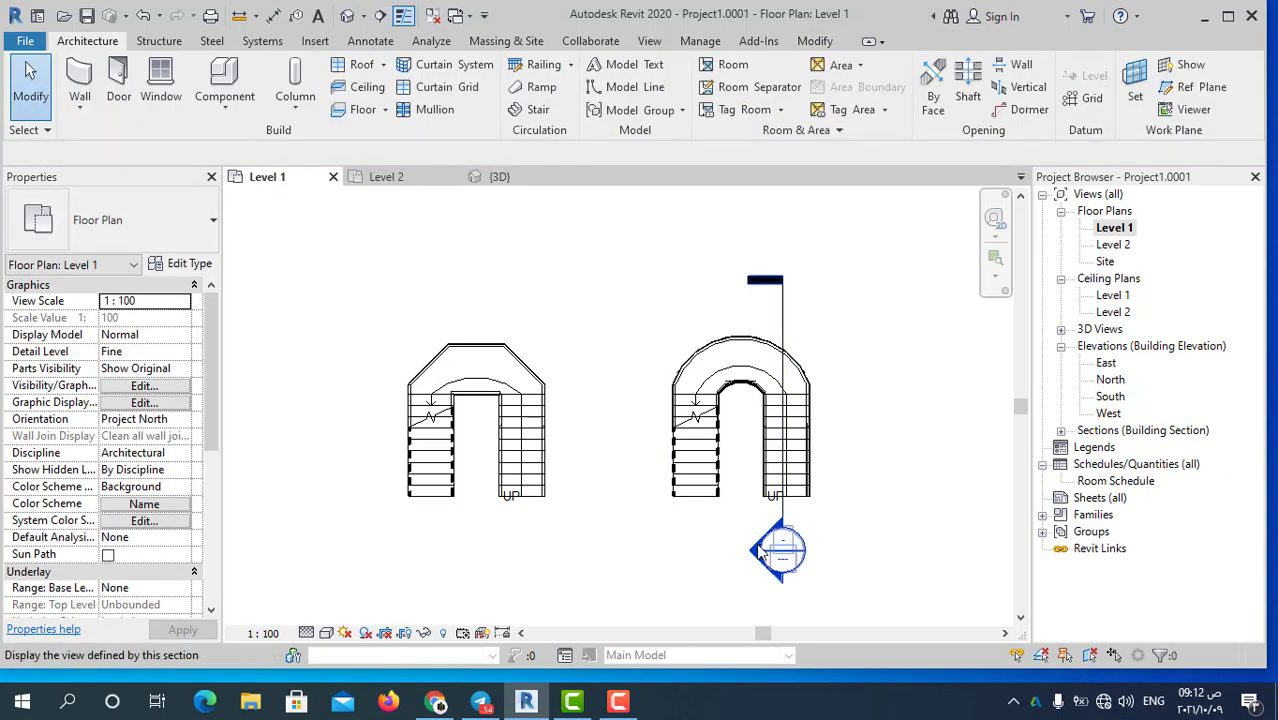
double_click(779, 555)
Set Section 1's visual style to Realistic to shade the flights, landing and glass railings
scroll(455, 345, up, 2)
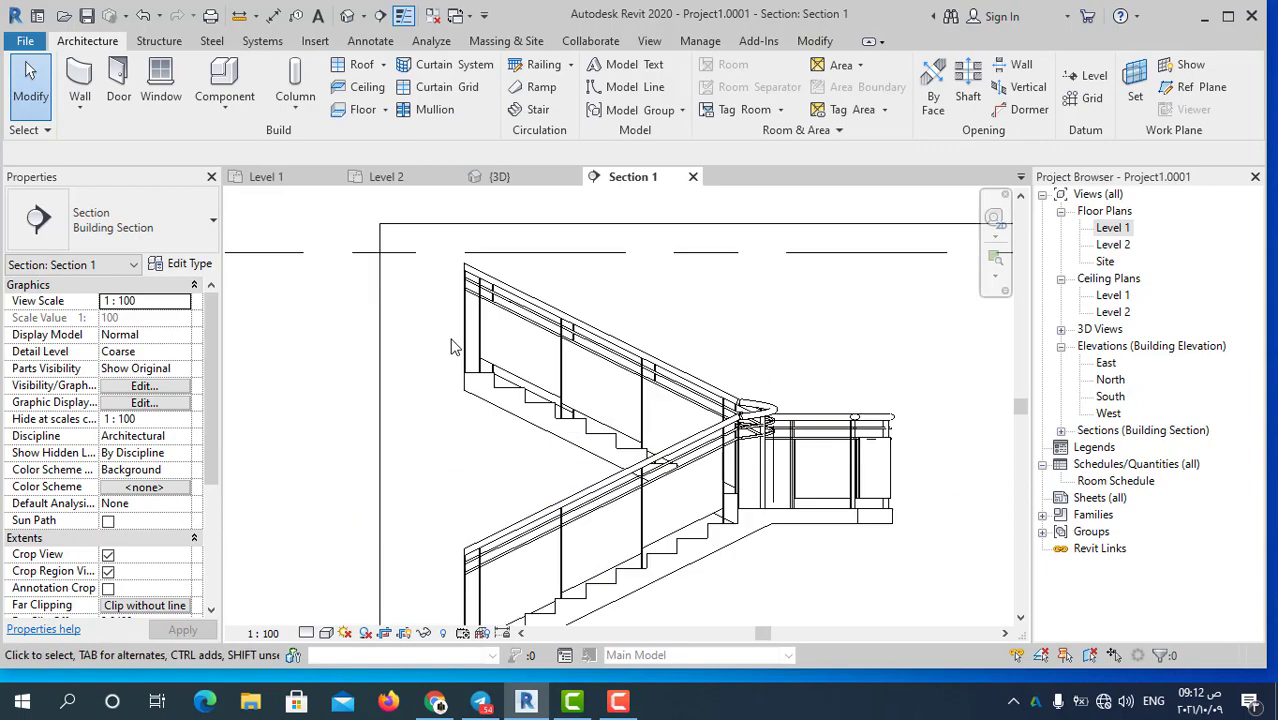
scroll(815, 320, up, 1)
scroll(690, 516, up, 1)
scroll(690, 516, down, 2)
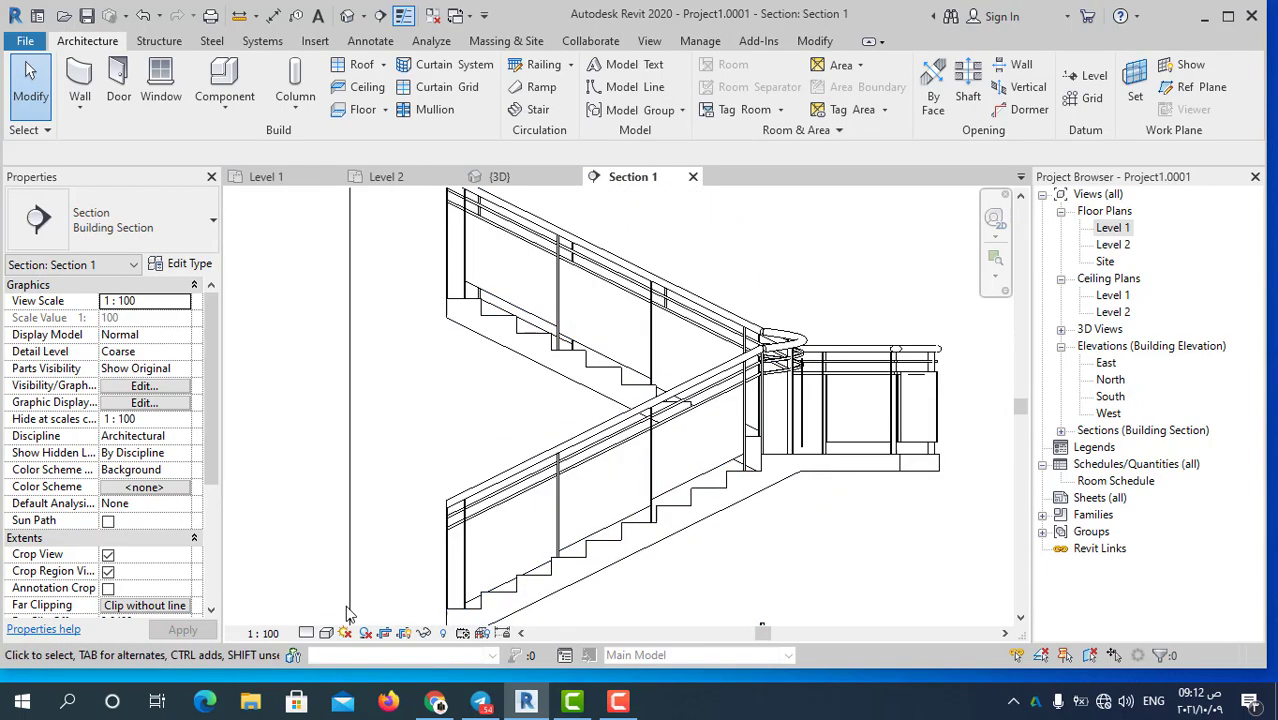
click(327, 633)
click(354, 596)
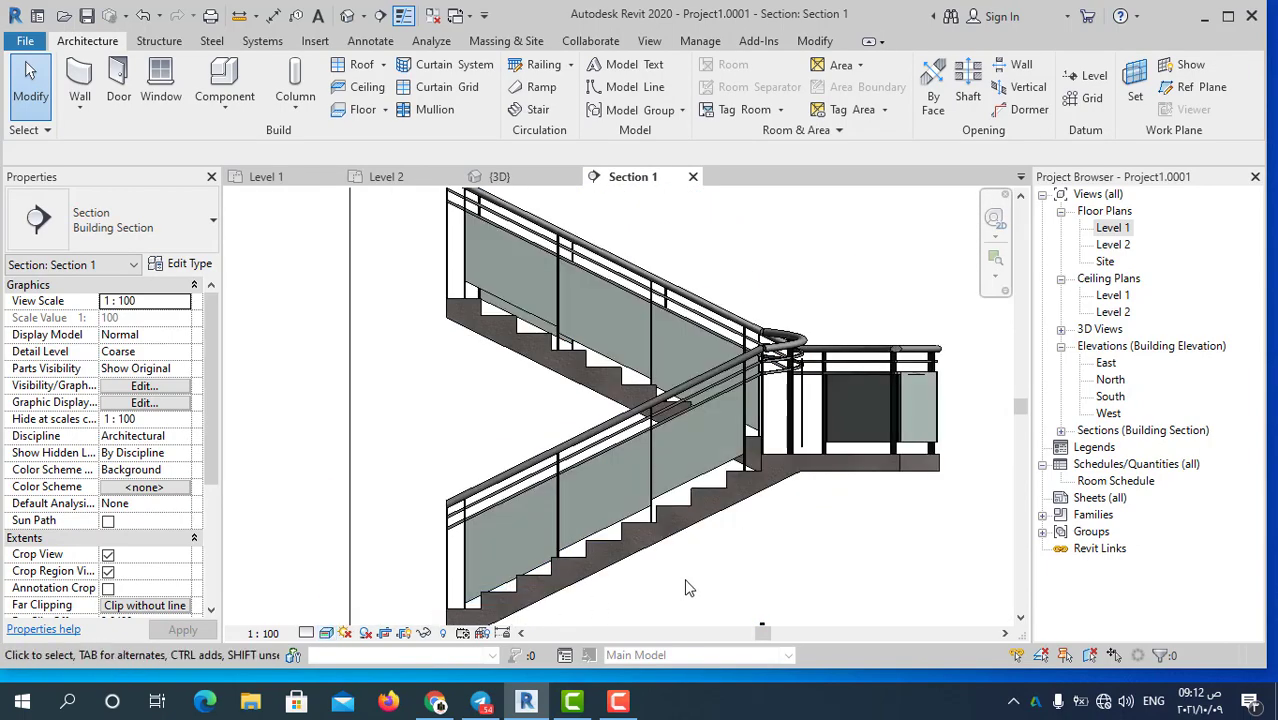
scroll(775, 292, down, 1)
scroll(775, 292, up, 1)
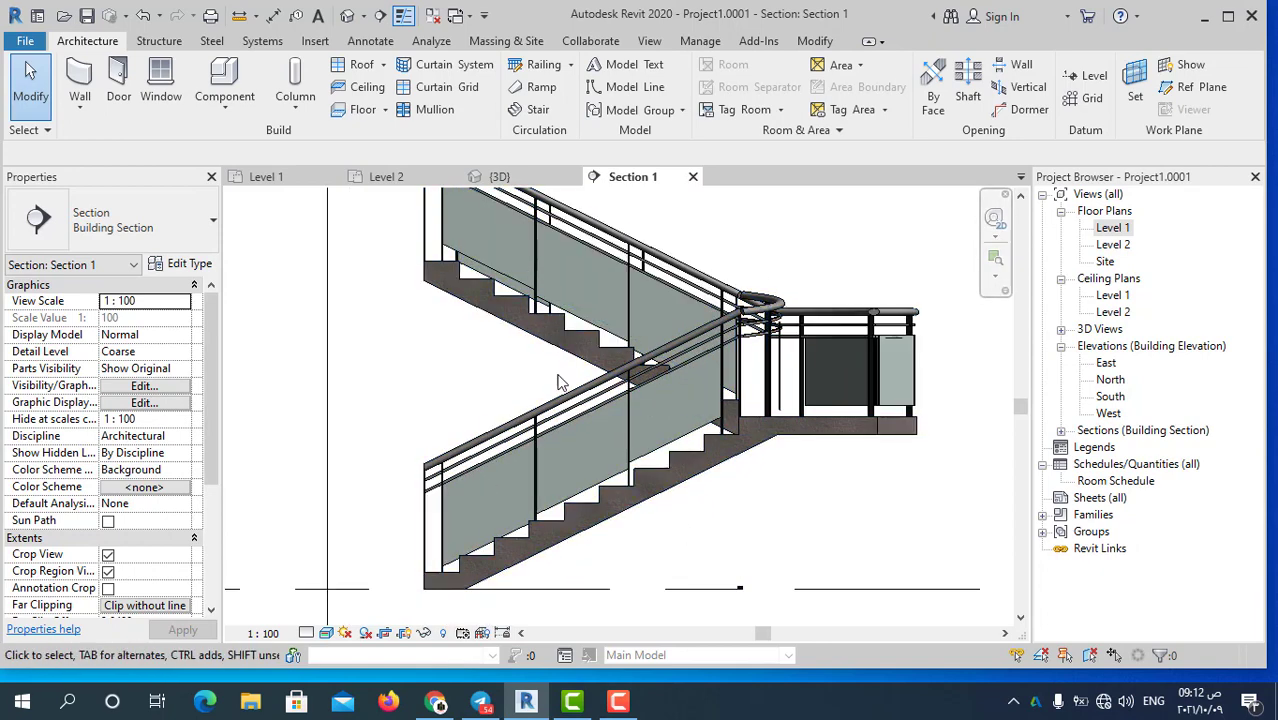